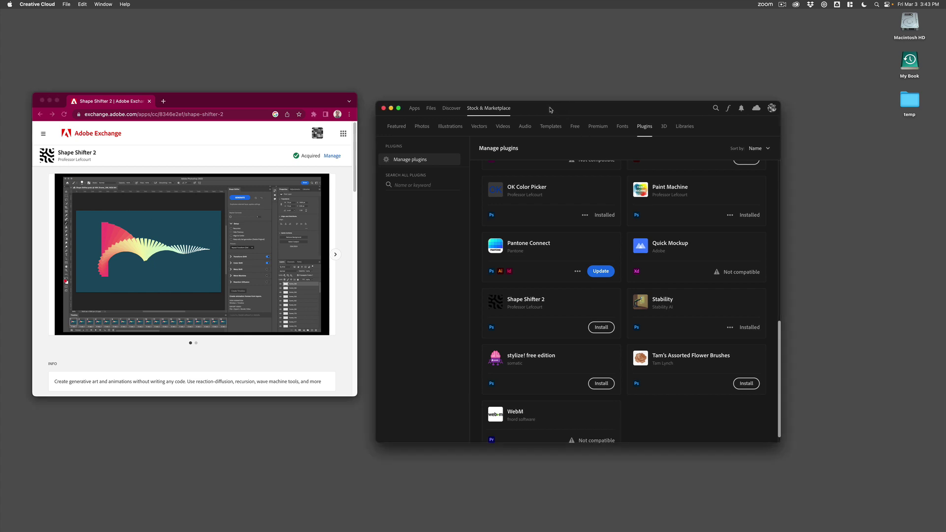
# Step: Install the Shape Shifter 2 plugin, accept the third-party developer notice, and open Photoshop
pyautogui.moveTo(555, 109); pyautogui.dragTo(543, 93)
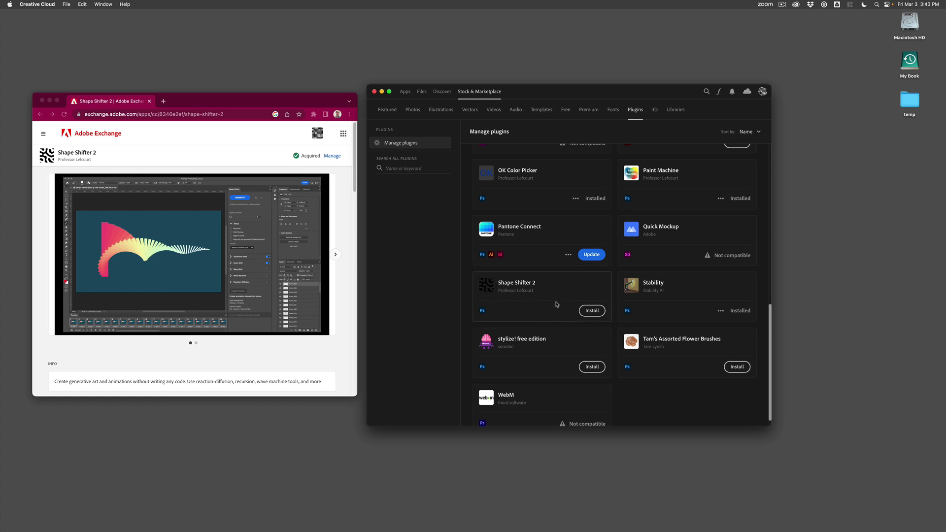
pyautogui.click(593, 311)
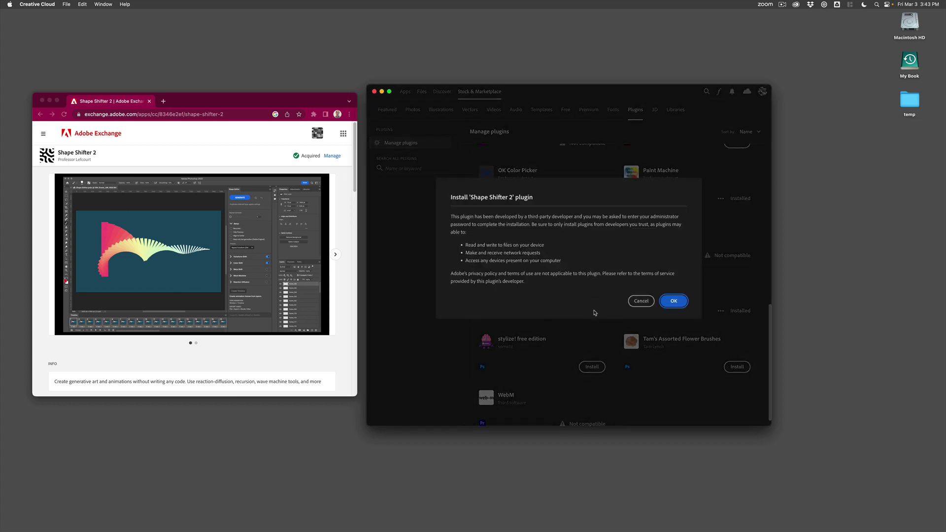
pyautogui.click(665, 302)
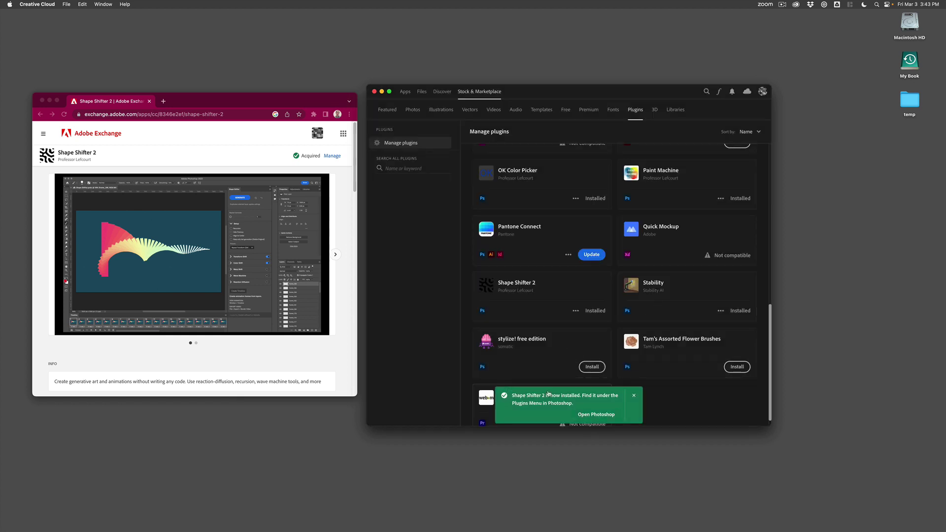
pyautogui.click(602, 418)
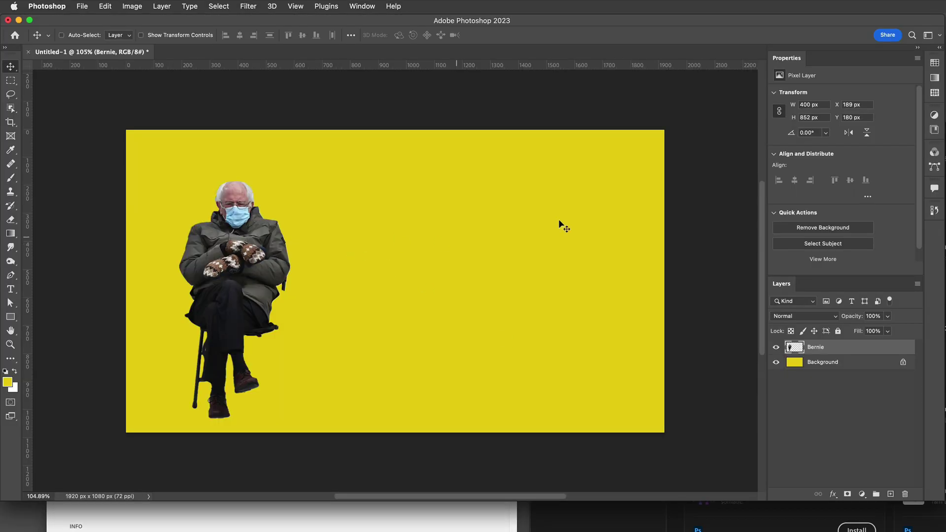
# Step: Show the Shape Shifter plugin panel and dock it next to the Properties and Layers panels
pyautogui.click(349, 5)
pyautogui.moveTo(339, 3)
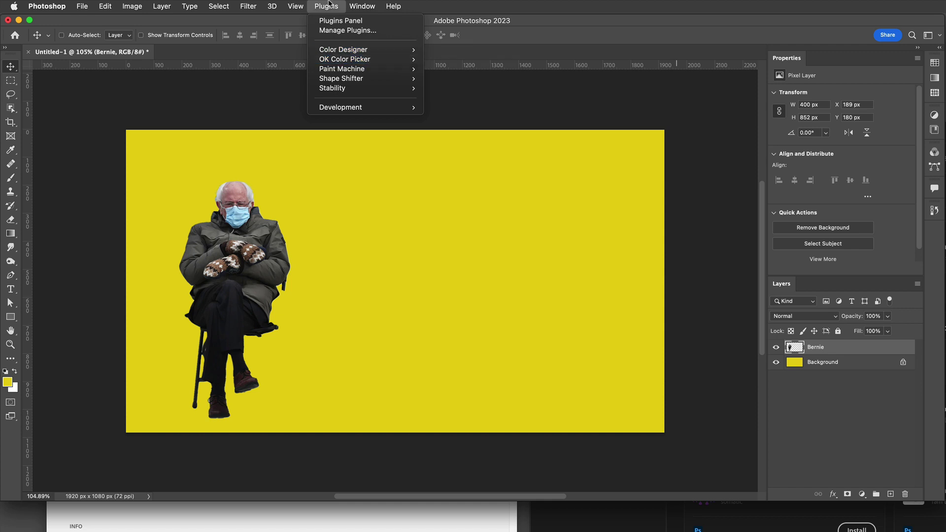
pyautogui.moveTo(345, 80)
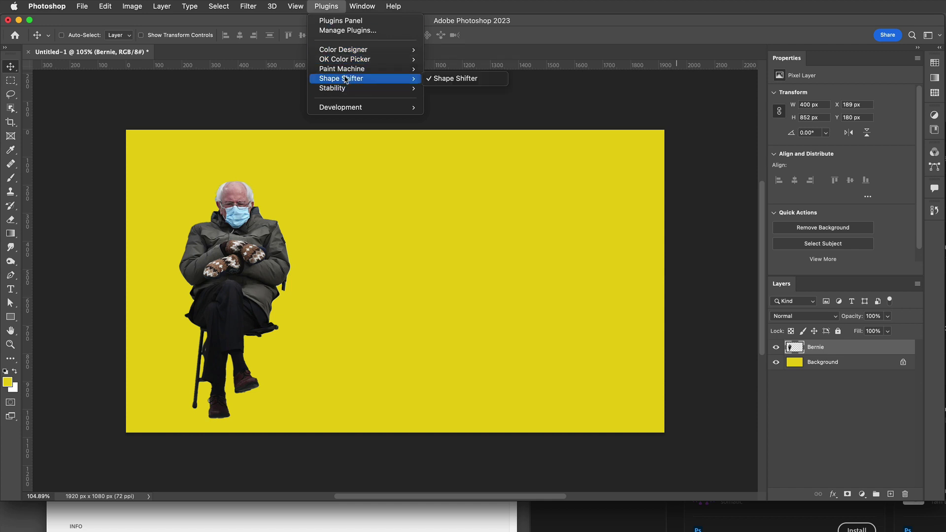
pyautogui.click(494, 82)
pyautogui.click(326, 6)
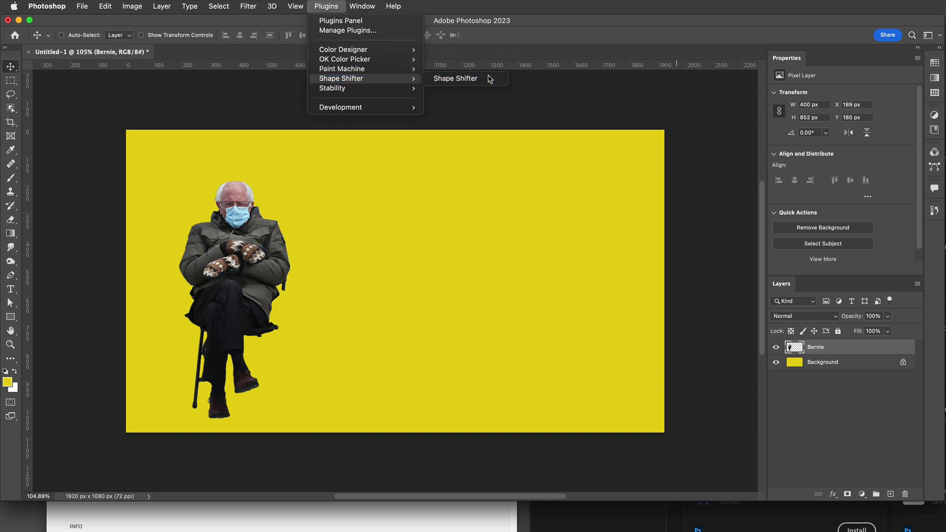
pyautogui.click(491, 79)
pyautogui.moveTo(34, 32); pyautogui.dragTo(574, 130)
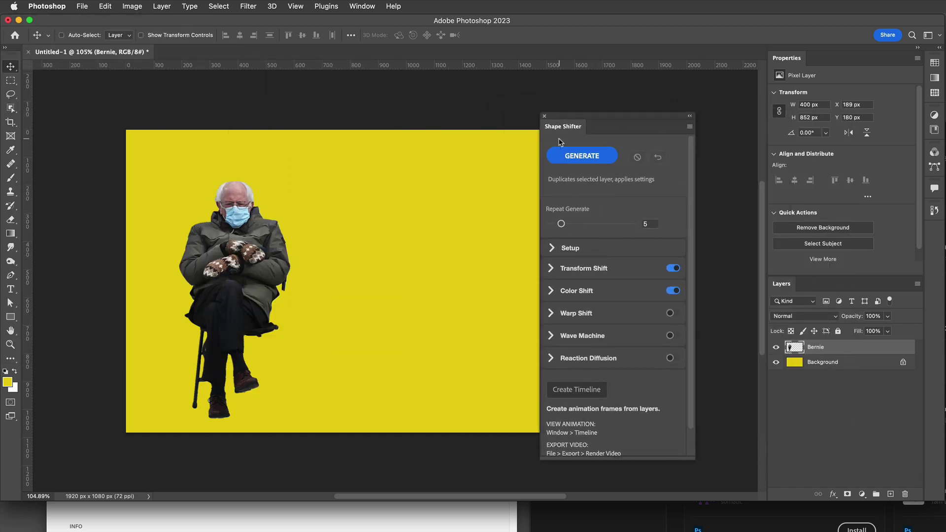
pyautogui.moveTo(560, 132); pyautogui.dragTo(757, 104)
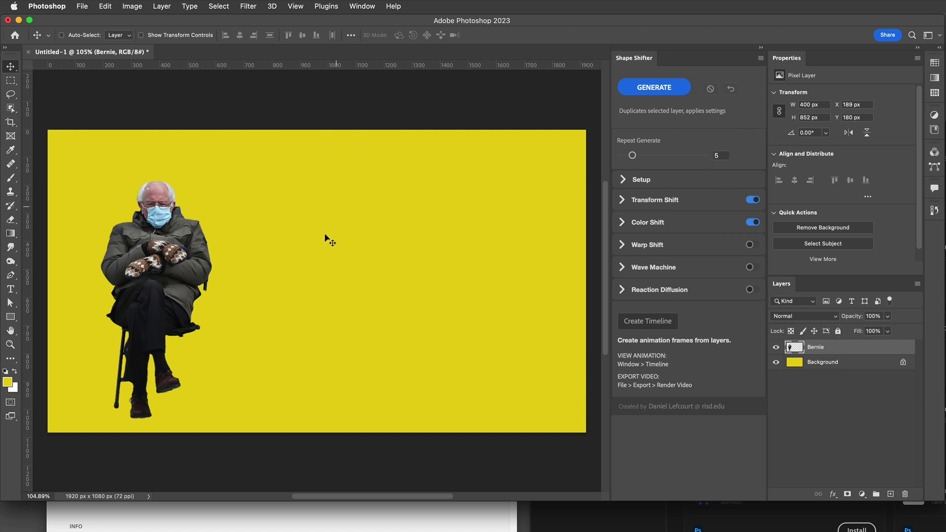
# Step: Set Repeat Generate to 17 and move the Bernie figure to about X 204 px, Y 168 px
pyautogui.click(658, 155)
pyautogui.moveTo(657, 155); pyautogui.dragTo(666, 156)
pyautogui.moveTo(214, 289); pyautogui.dragTo(229, 274)
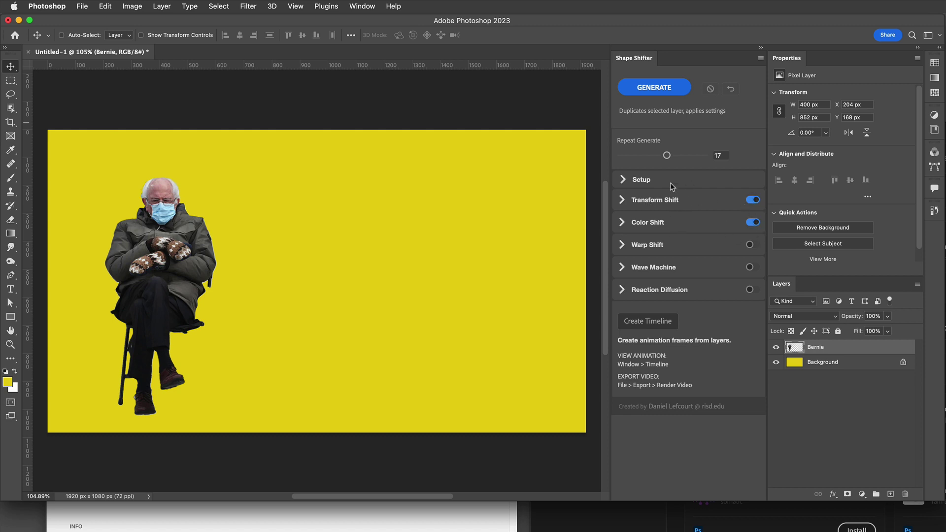
# Step: Set Repeat Generate to 30 and generate shifted copies of the Bernie layer with the default transform and color settings
pyautogui.moveTo(667, 155); pyautogui.dragTo(704, 155)
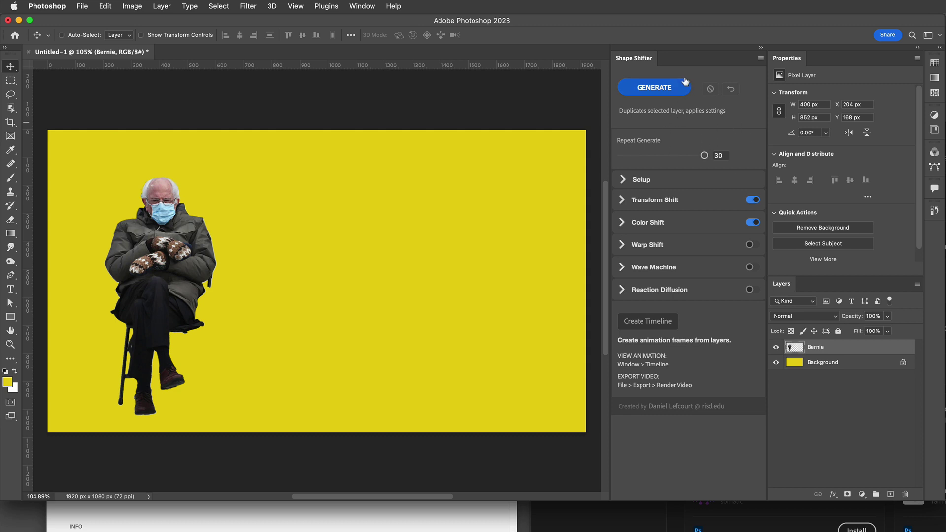
pyautogui.click(661, 201)
pyautogui.click(641, 185)
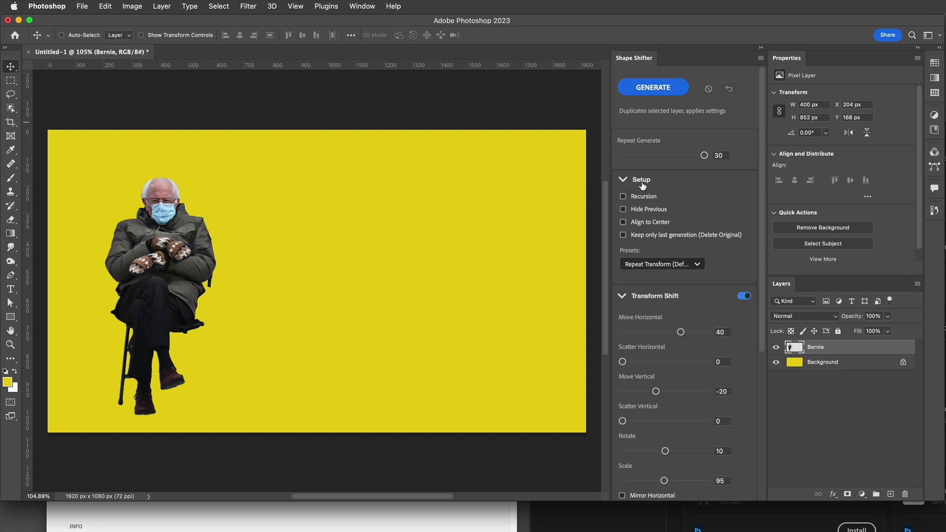
pyautogui.click(641, 188)
pyautogui.click(639, 199)
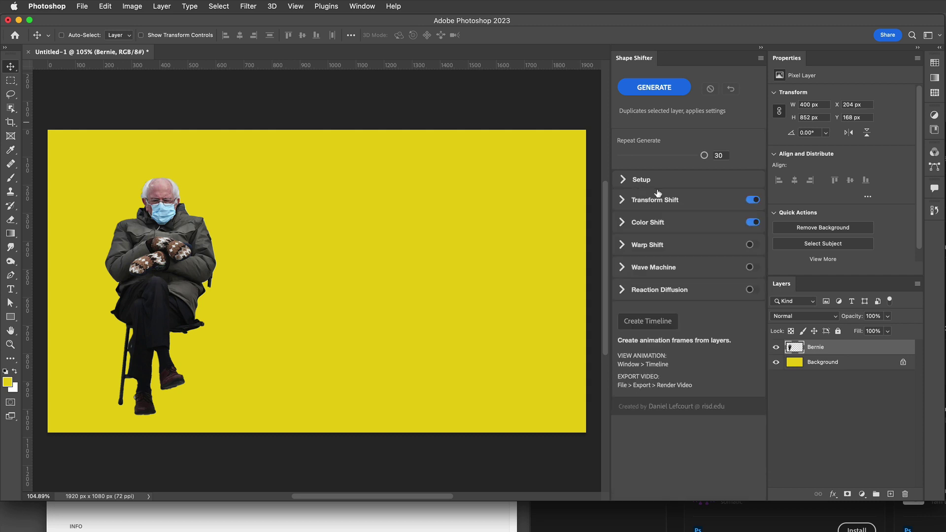
pyautogui.click(656, 92)
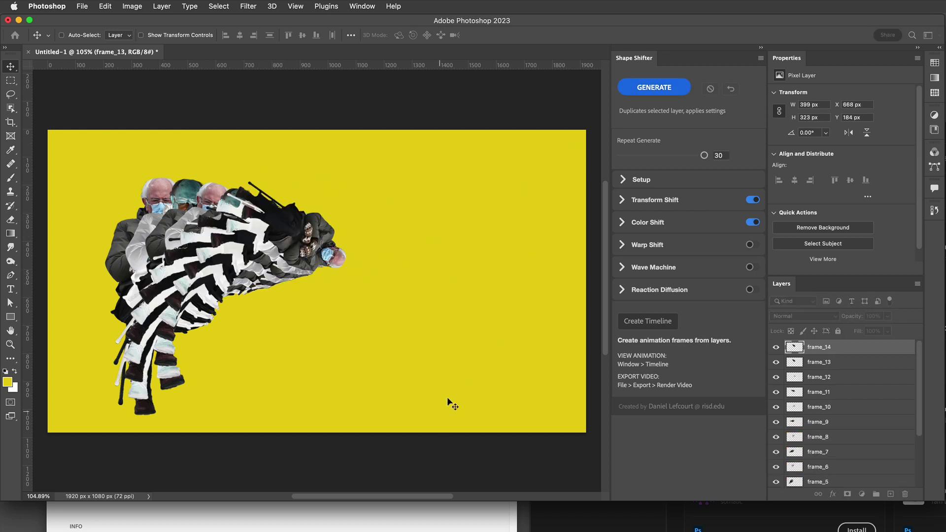
# Step: Undo the generated series, set Repeat Generate to 1, and generate a single copy of the Bernie layer
pyautogui.click(657, 202)
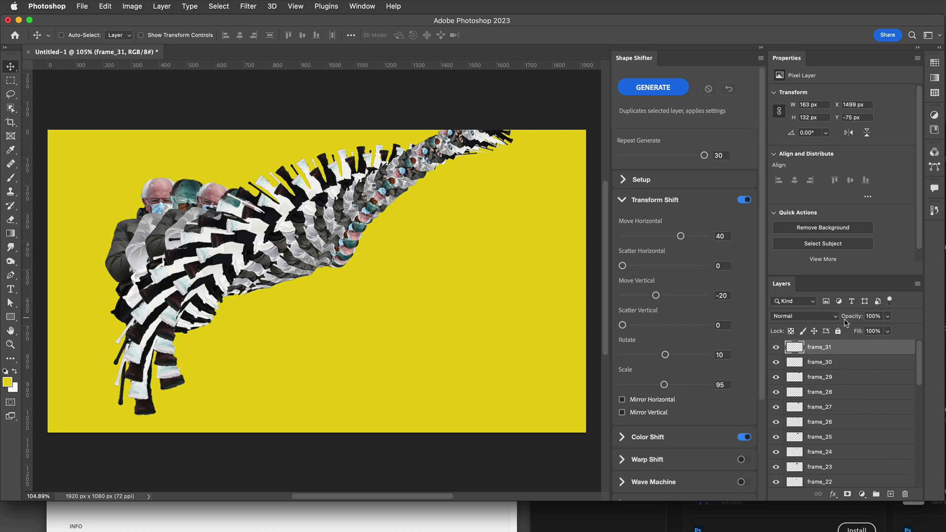
pyautogui.click(732, 93)
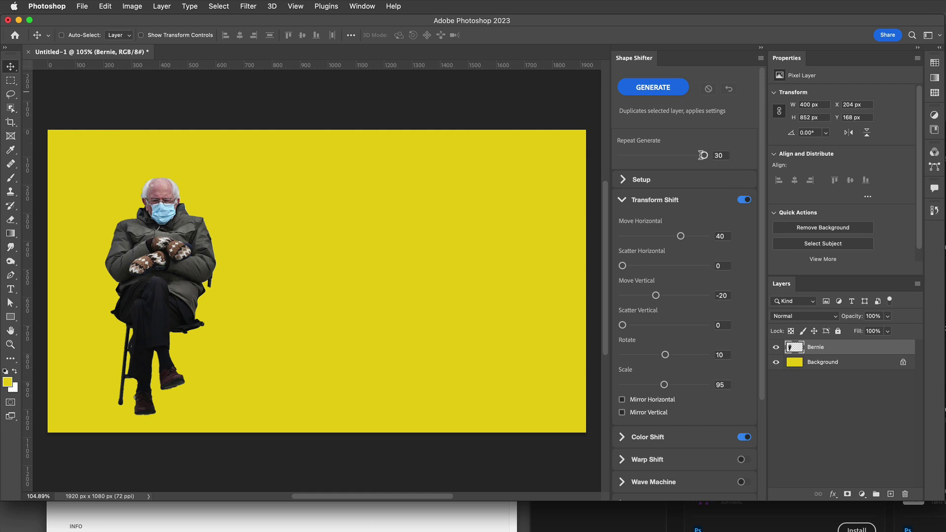
pyautogui.moveTo(702, 155); pyautogui.dragTo(613, 155)
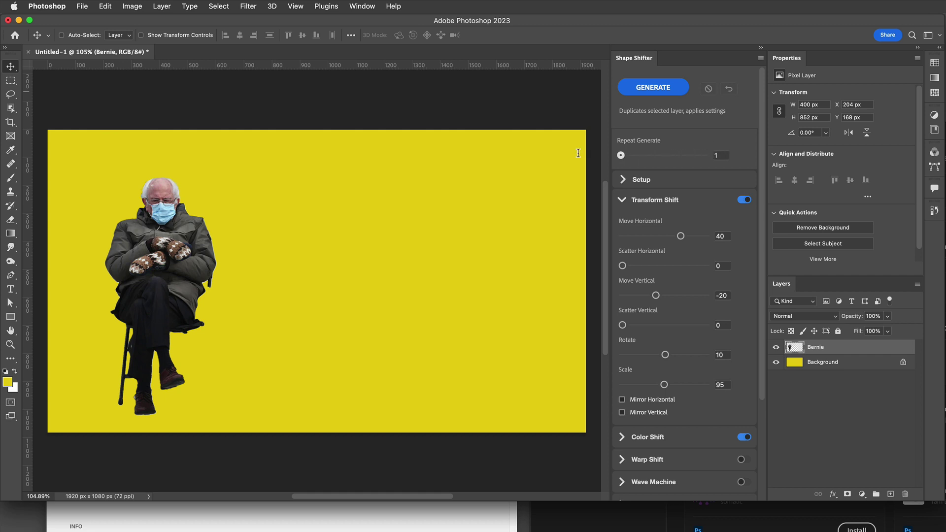
pyautogui.click(649, 92)
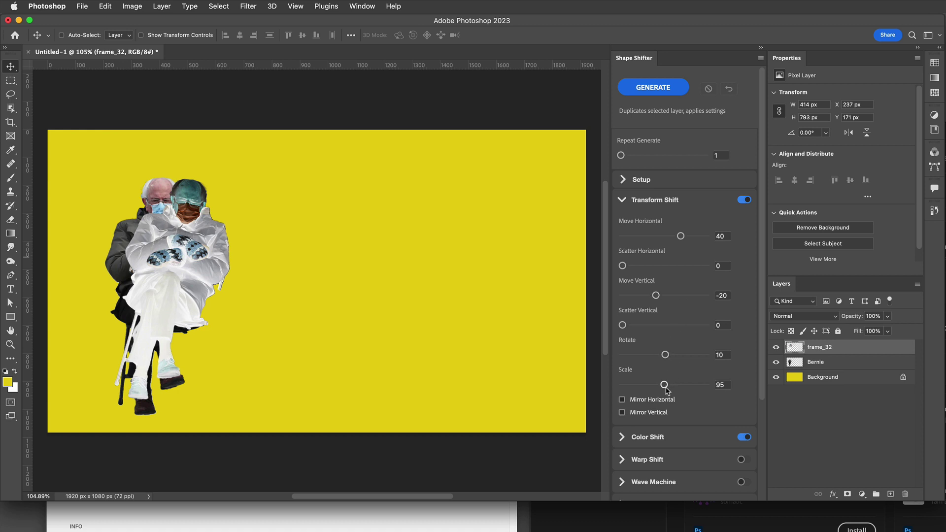
# Step: Expand the Color Shift settings, generate one more inverted copy, and undo both single copies
pyautogui.click(640, 205)
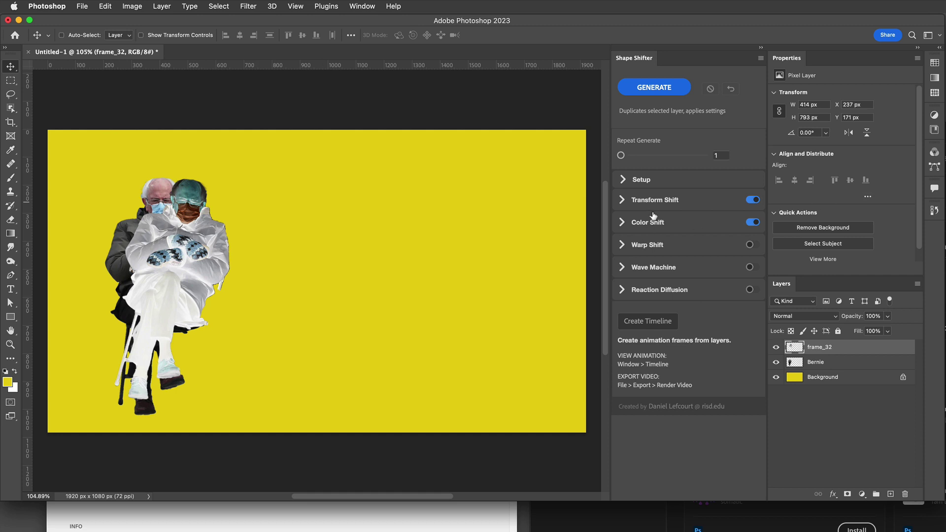
pyautogui.click(653, 217)
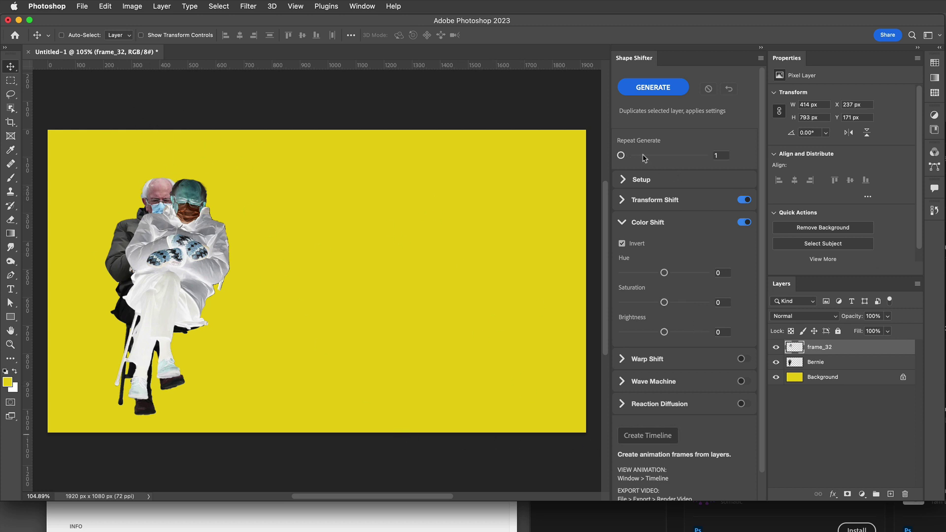
pyautogui.click(659, 91)
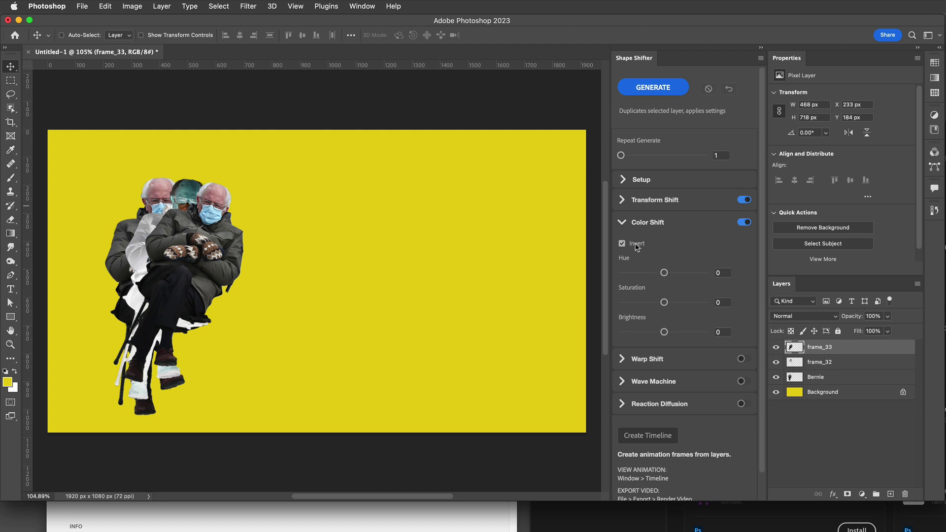
pyautogui.click(731, 90)
pyautogui.click(730, 90)
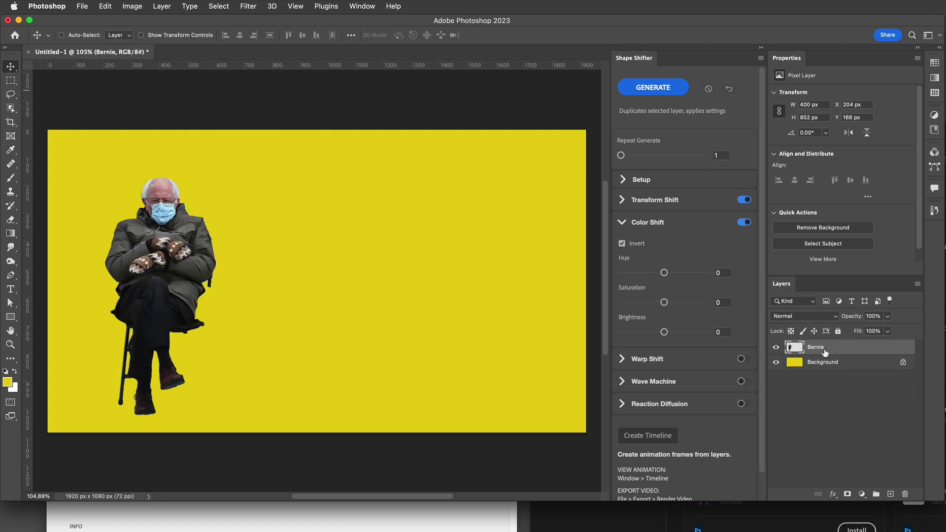
# Step: Turn off Invert in Color Shift and set Hue to 5, Saturation to 5 and Brightness to 10
pyautogui.click(622, 243)
pyautogui.moveTo(664, 332); pyautogui.dragTo(672, 332)
pyautogui.moveTo(664, 302); pyautogui.dragTo(665, 302)
# Step: Set Transform Shift's Move Vertical to 0 and Repeat Generate to 15, and generate copies of the Bernie layer
pyautogui.click(653, 201)
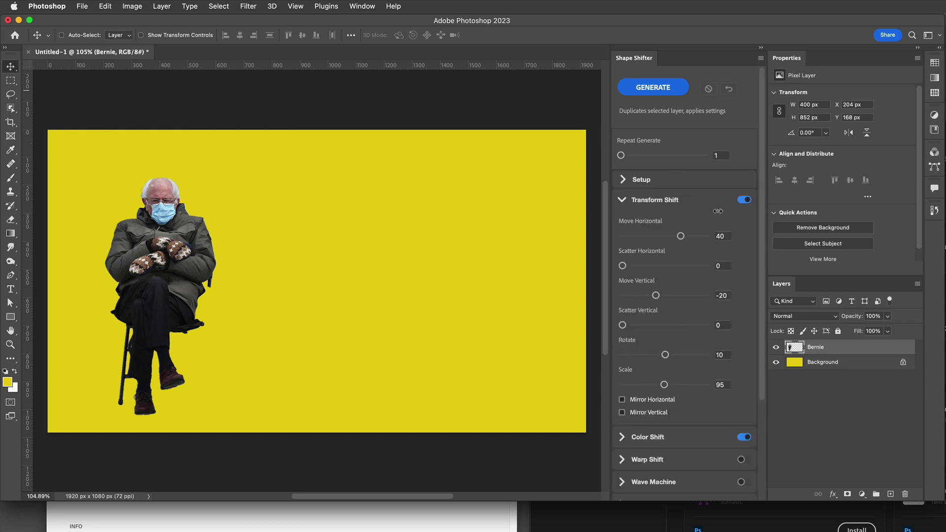
pyautogui.moveTo(655, 297); pyautogui.dragTo(662, 296)
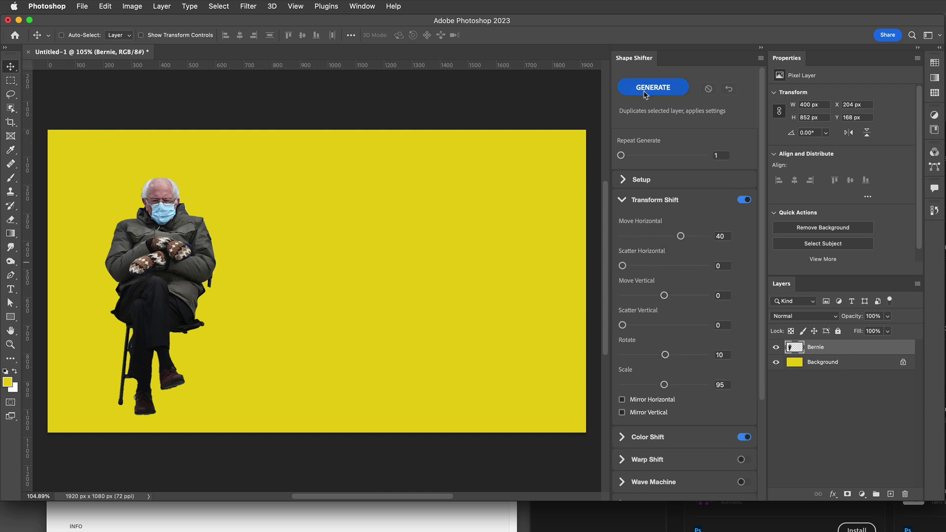
pyautogui.moveTo(621, 156); pyautogui.dragTo(665, 158)
pyautogui.click(666, 91)
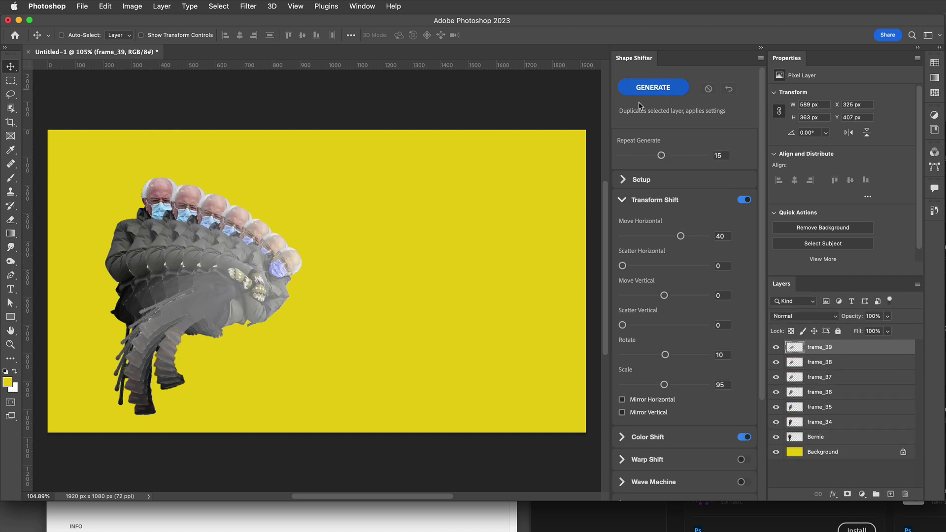
# Step: Review the Color Shift values and generate another 15 copies continuing the series
pyautogui.click(648, 437)
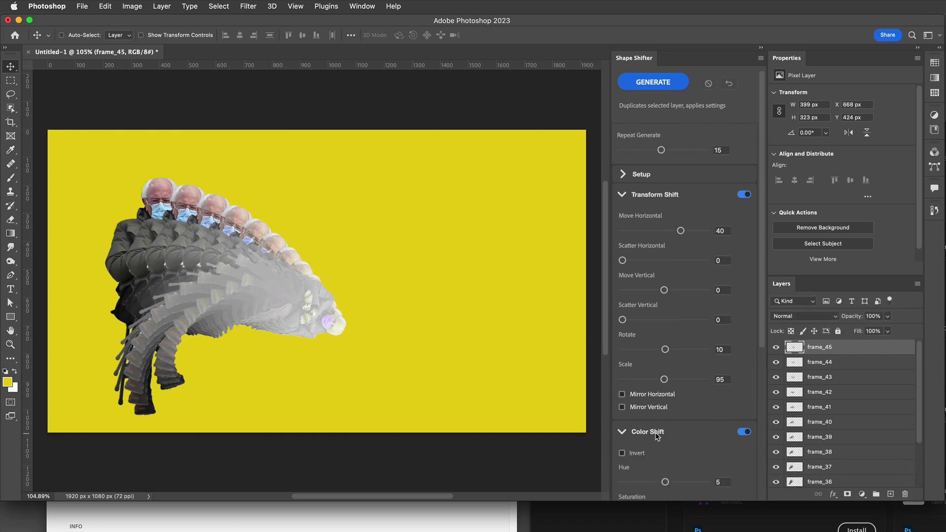
pyautogui.scroll(-1, 657, 434)
pyautogui.scroll(-1, 658, 437)
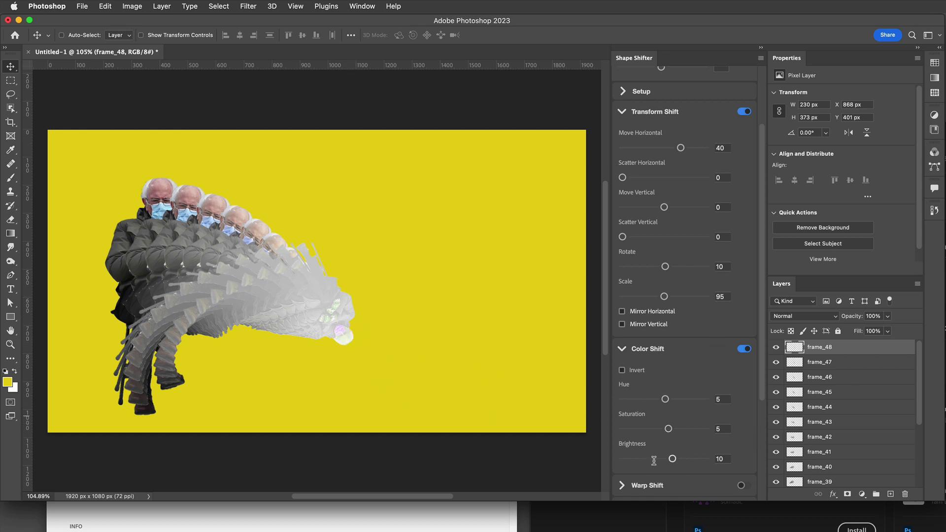
pyautogui.scroll(2, 753, 231)
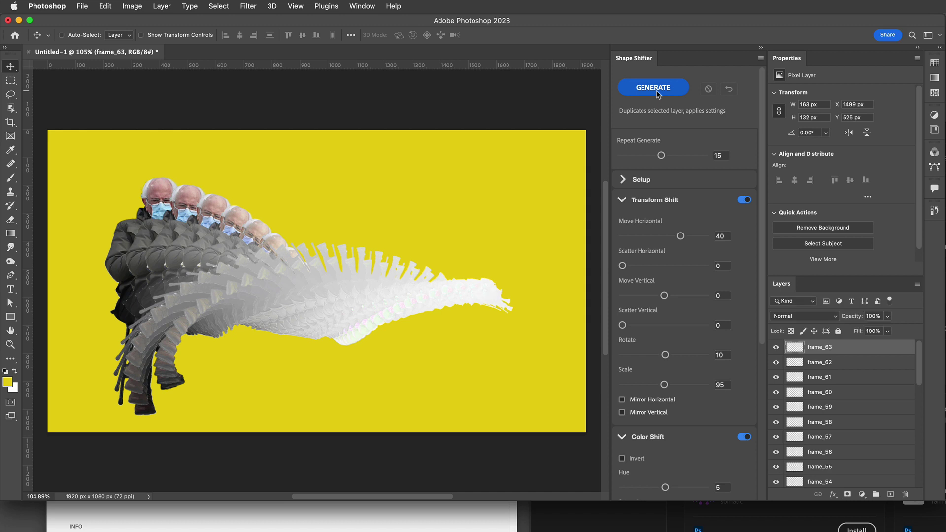
# Step: Collapse Transform Shift and Color Shift, expand Setup, and undo the generated copies back to the original Bernie layer
pyautogui.click(664, 199)
pyautogui.click(655, 221)
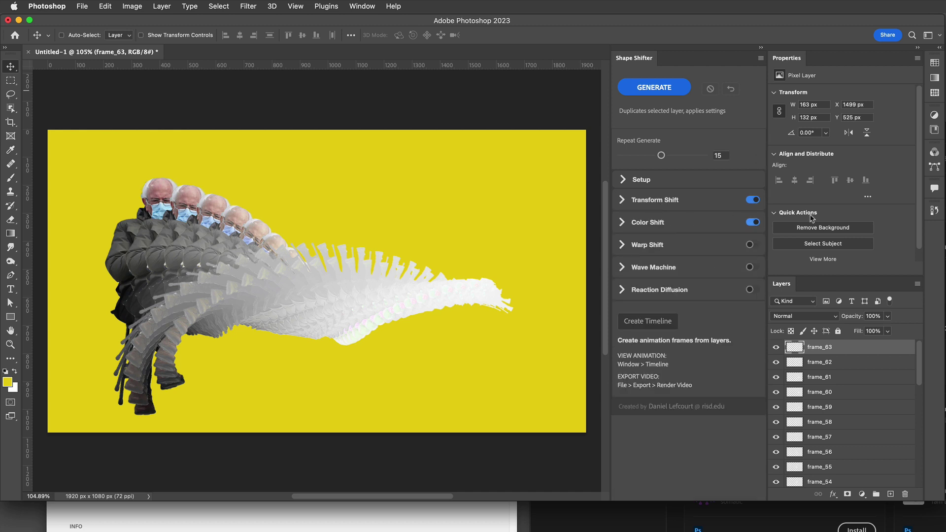
pyautogui.click(643, 181)
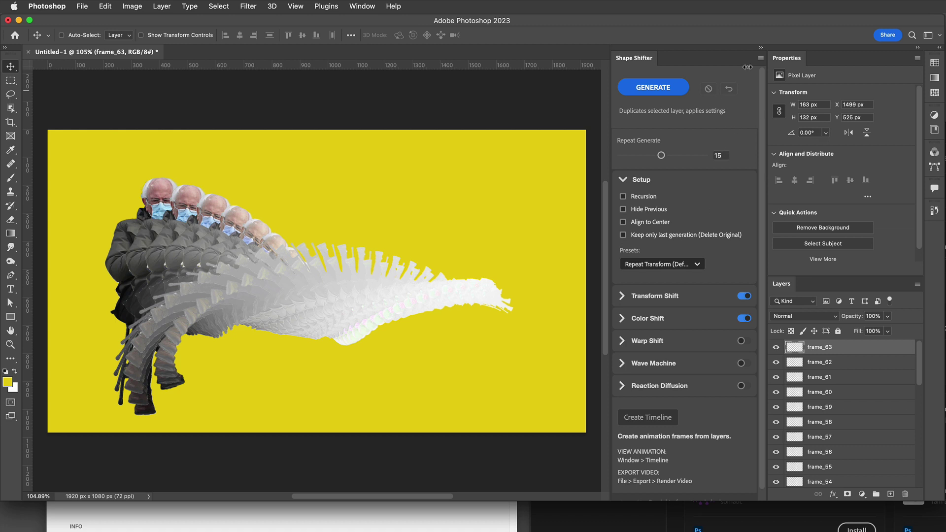
pyautogui.click(729, 91)
pyautogui.click(730, 90)
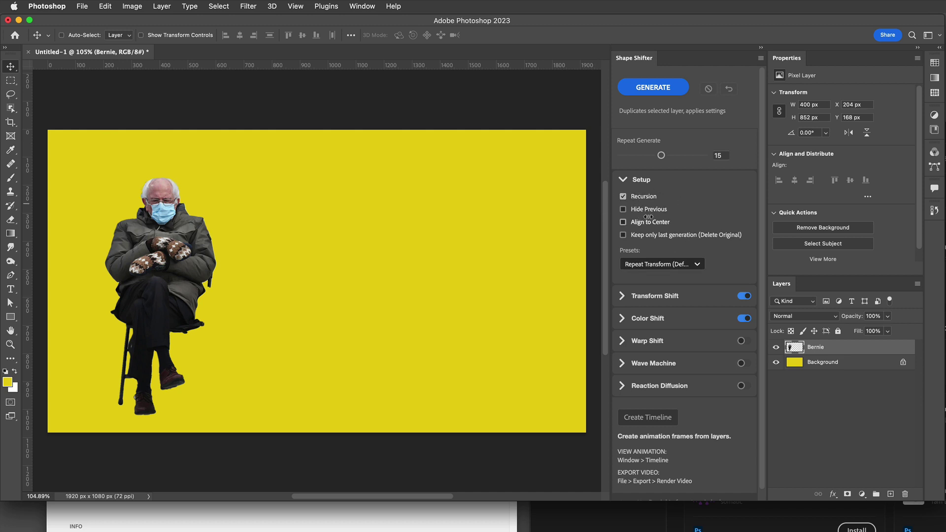
# Step: Enable Recursion, Hide Previous and Align to Center, set Repeat Generate to 30, and generate frames from the Bernie layer
pyautogui.click(647, 211)
pyautogui.click(657, 226)
pyautogui.moveTo(661, 155); pyautogui.dragTo(839, 160)
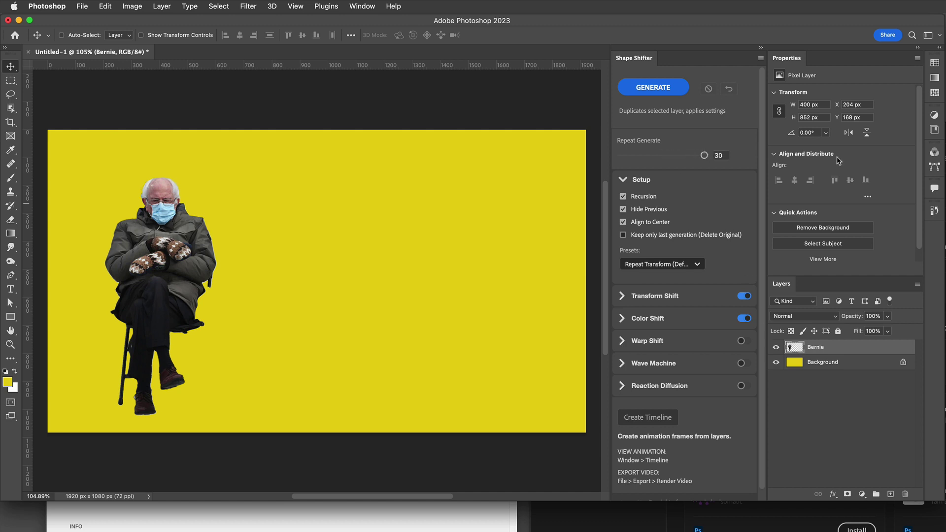
pyautogui.click(654, 88)
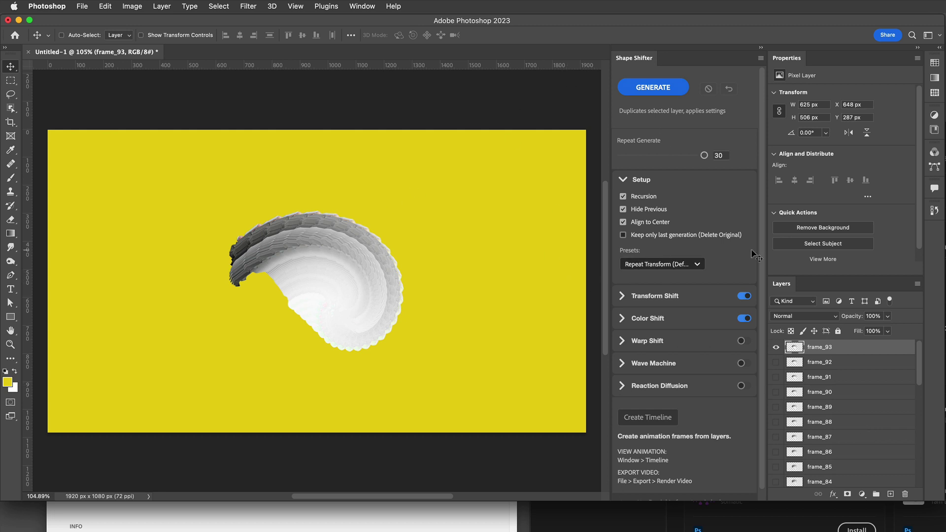
# Step: Set Transform Shift's Move Horizontal to -10 and Move Vertical to 13, and generate 30 more frames from the latest frame
pyautogui.click(657, 297)
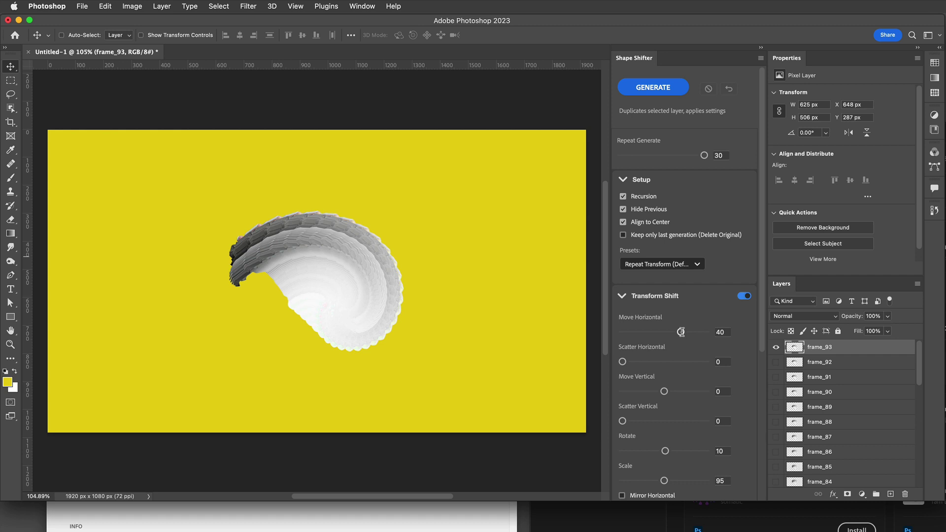
pyautogui.moveTo(681, 332); pyautogui.dragTo(663, 332)
pyautogui.moveTo(664, 391); pyautogui.dragTo(669, 391)
pyautogui.click(661, 92)
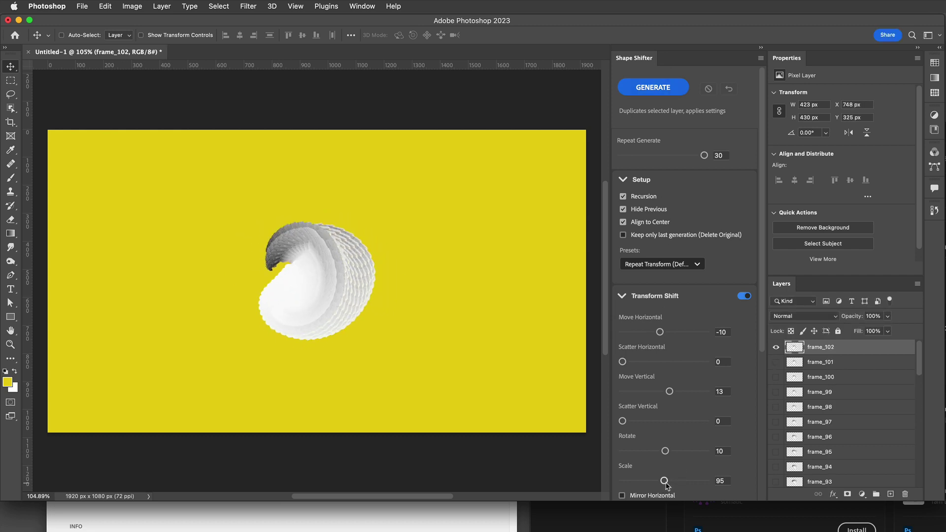
# Step: Set Transform Shift's Scale to 99 while the frames are generating, and collapse Transform Shift
pyautogui.moveTo(665, 485); pyautogui.dragTo(678, 485)
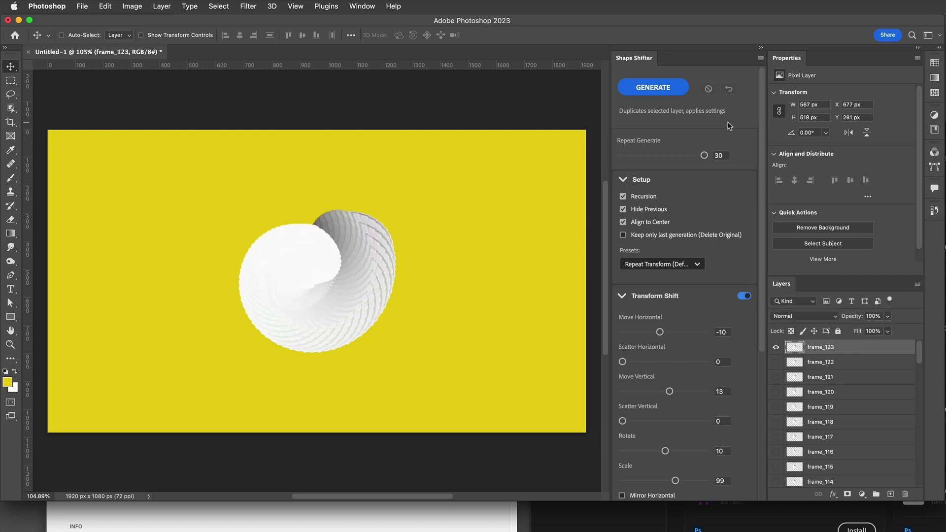
pyautogui.click(663, 296)
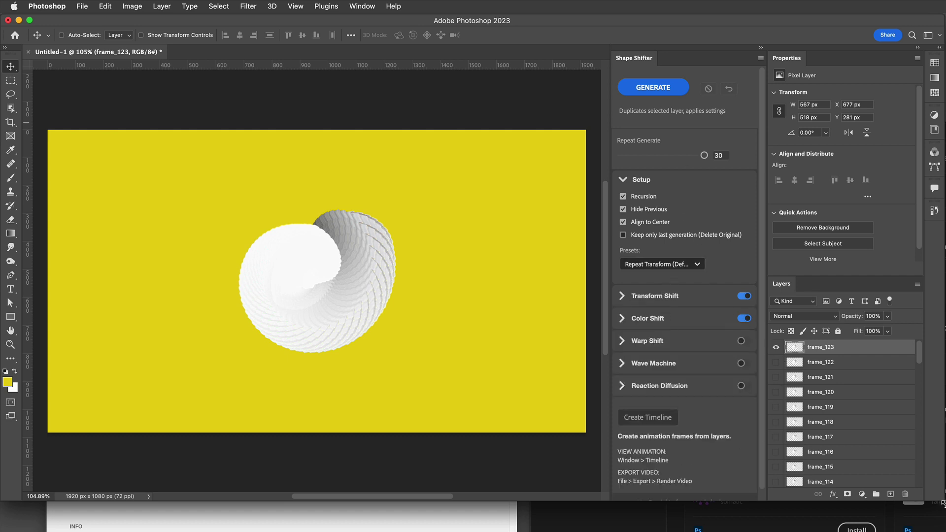
# Step: Enlarge the application window and look through the generated frame layers down to Background and back
pyautogui.moveTo(942, 502); pyautogui.dragTo(945, 531)
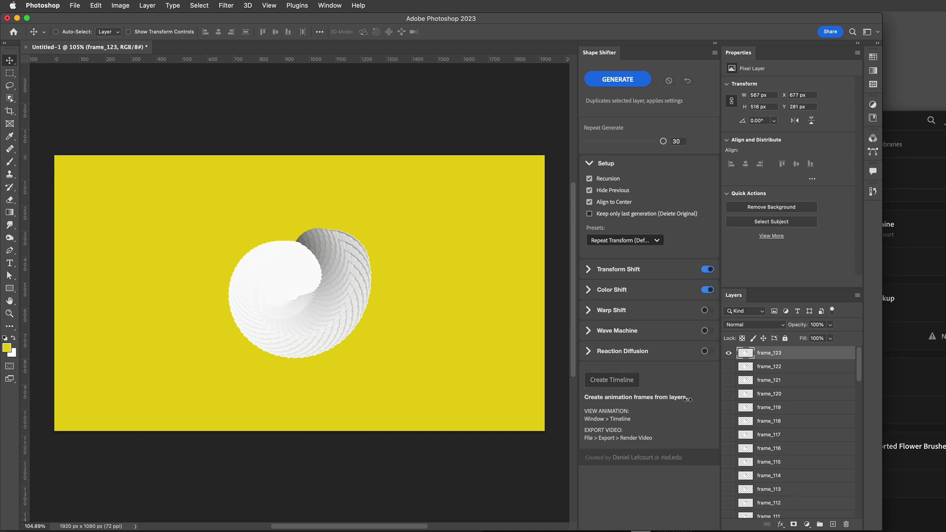
pyautogui.scroll(-1, 727, 465)
pyautogui.scroll(1, 823, 439)
pyautogui.scroll(-20, 799, 503)
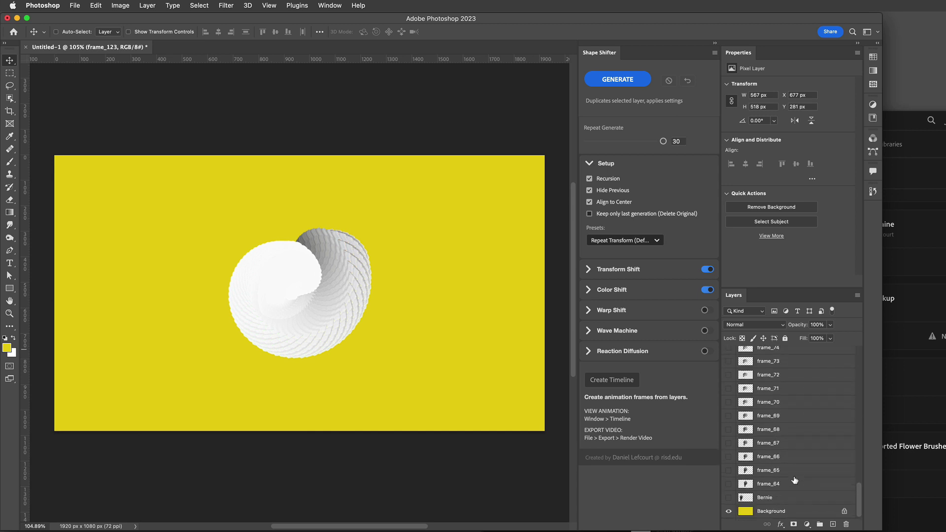
pyautogui.scroll(20, 794, 481)
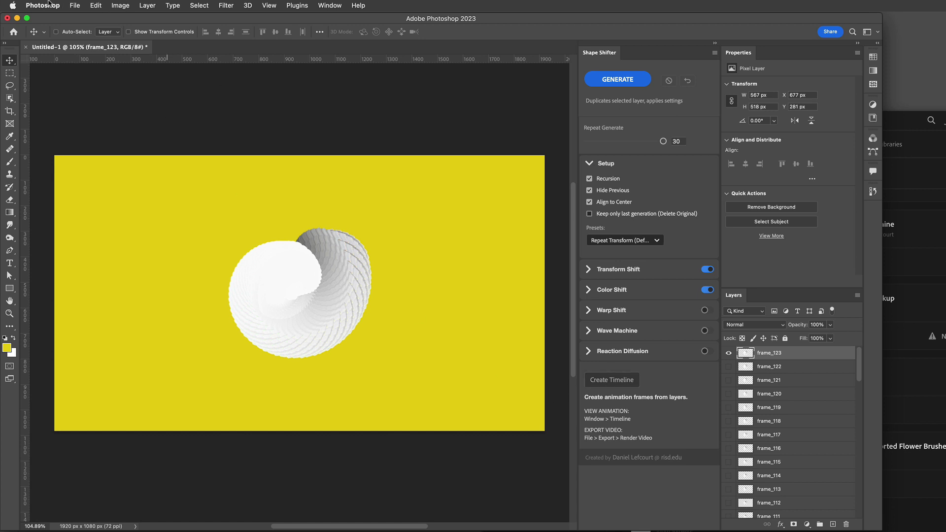
# Step: Create an animation timeline from the generated frame layers with Shape Shifter
pyautogui.click(73, 5)
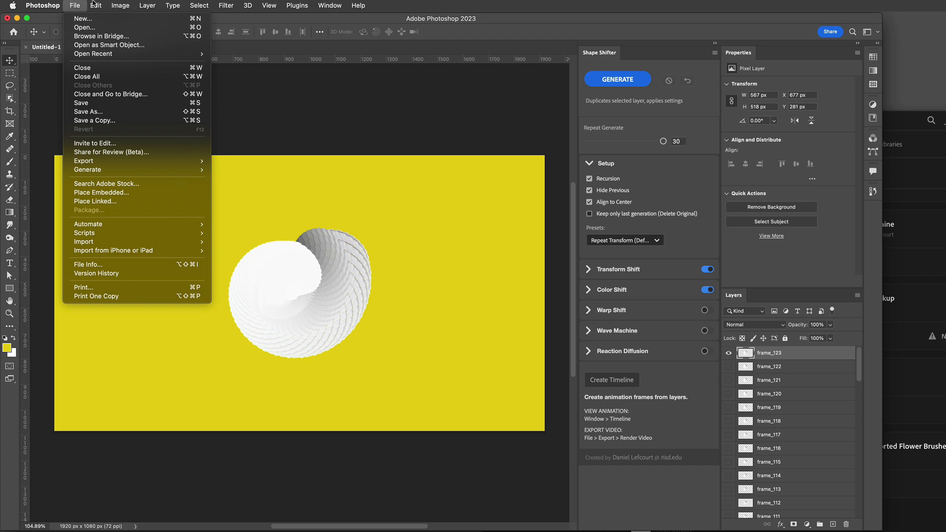
pyautogui.click(226, 5)
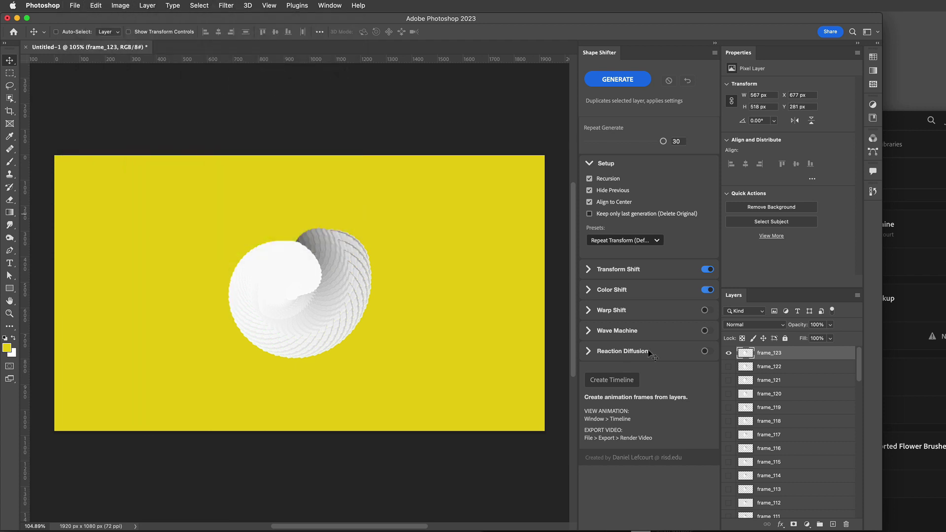
pyautogui.click(617, 382)
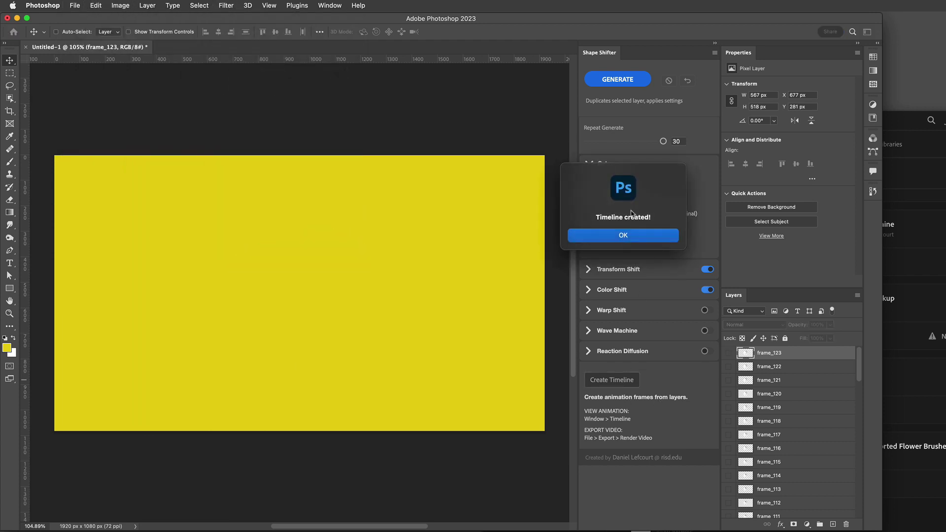
pyautogui.click(623, 236)
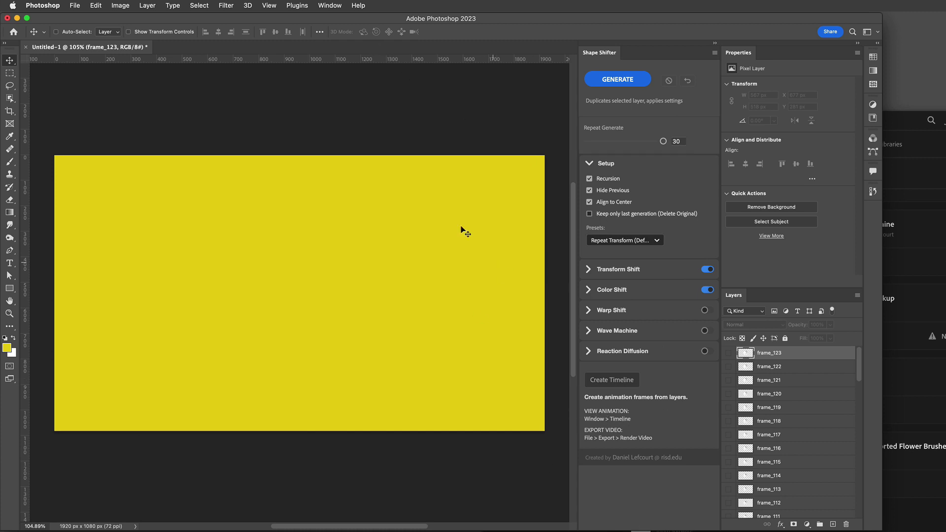
# Step: Show the Timeline, play the frame animation to preview it, and stop playback
pyautogui.click(329, 6)
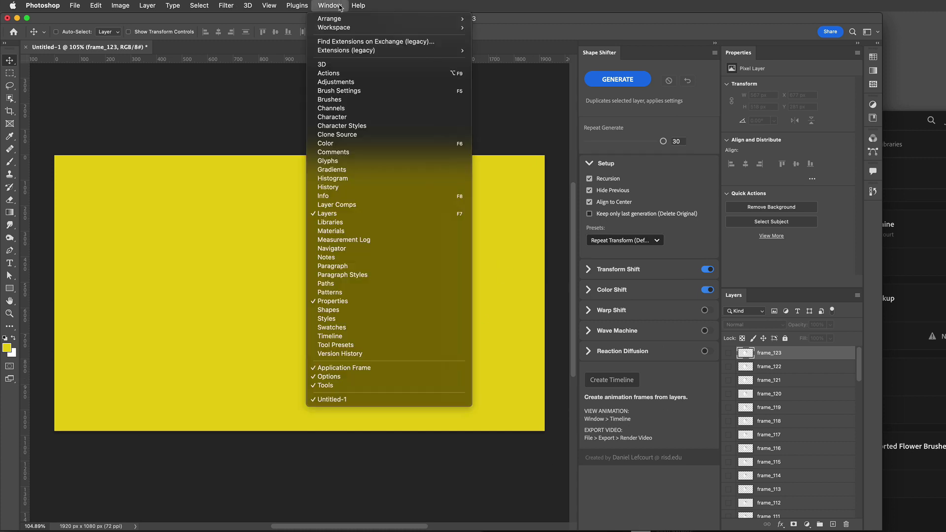
pyautogui.click(317, 337)
pyautogui.moveTo(87, 493); pyautogui.dragTo(84, 528)
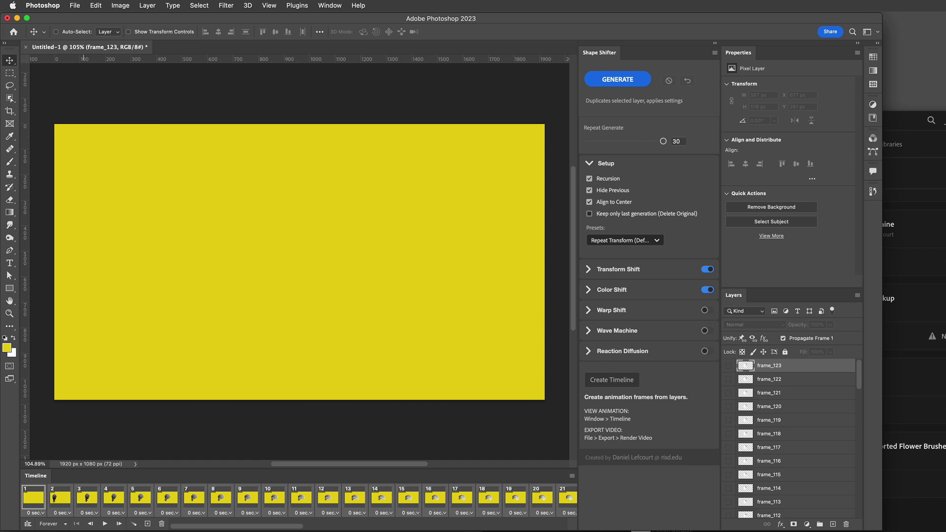
pyautogui.click(104, 524)
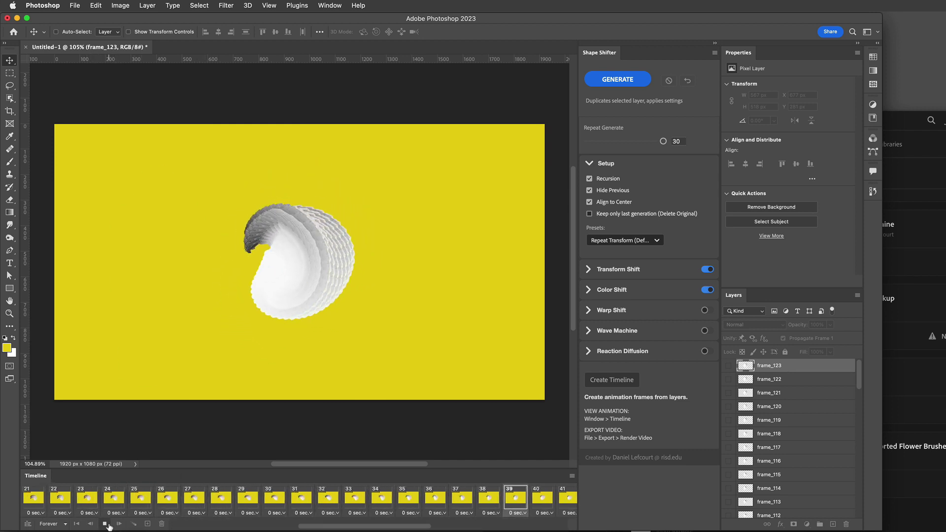
pyautogui.click(105, 524)
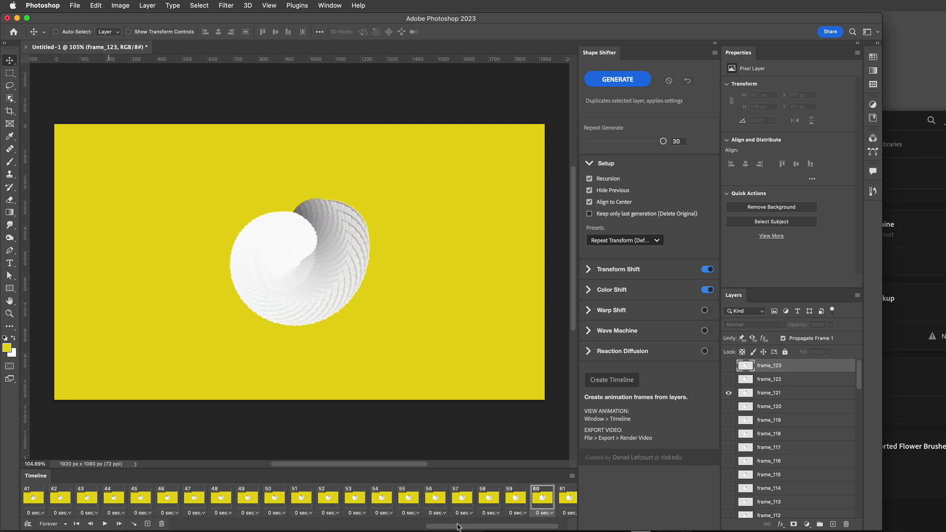
# Step: Delete the empty first frame and the single-figure frame after it from the Timeline, and preview the animation again
pyautogui.moveTo(460, 526); pyautogui.dragTo(203, 526)
pyautogui.click(31, 499)
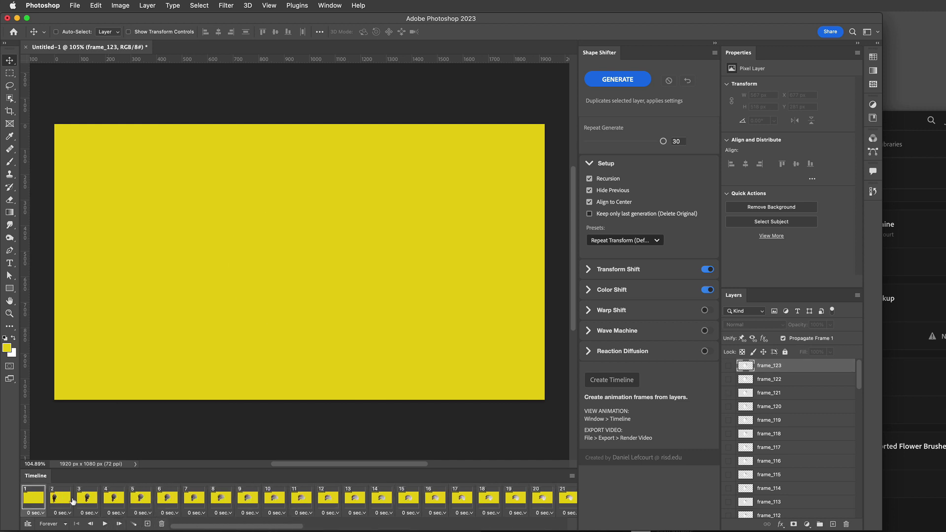
pyautogui.click(161, 523)
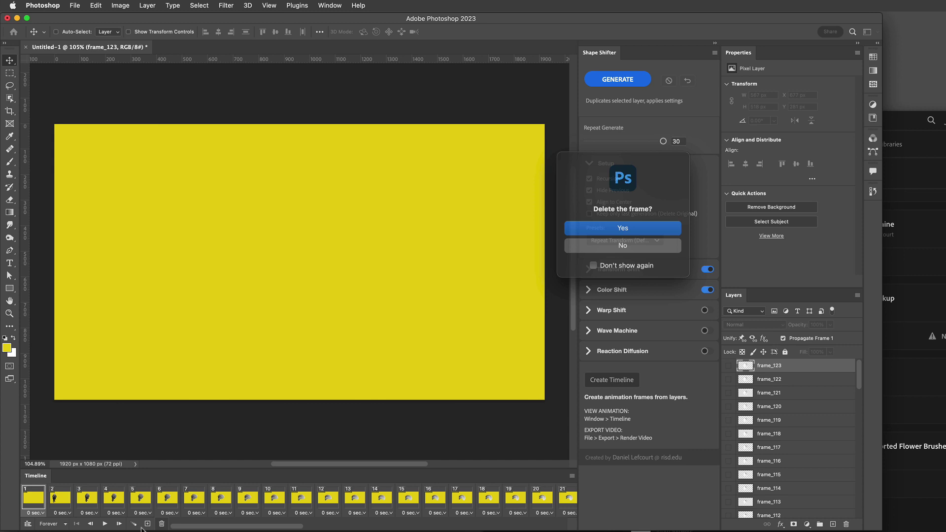
pyautogui.click(636, 230)
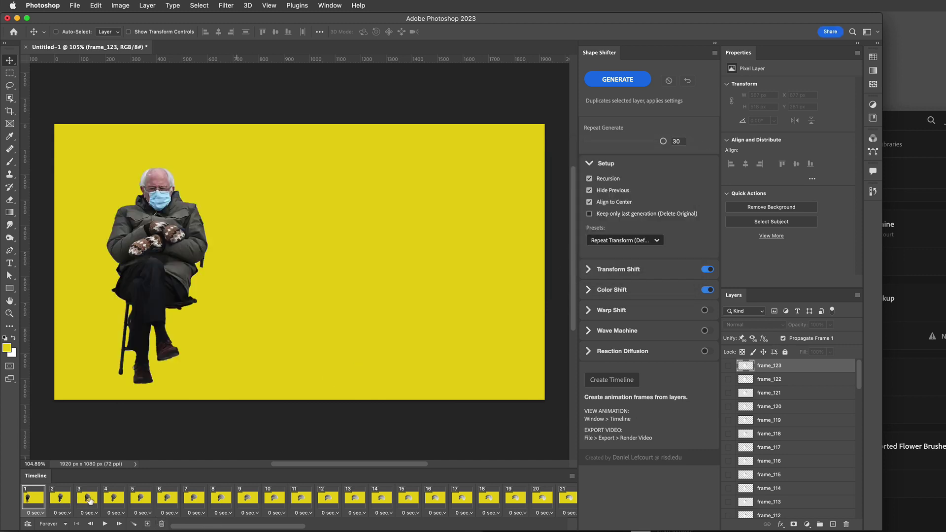
pyautogui.click(161, 524)
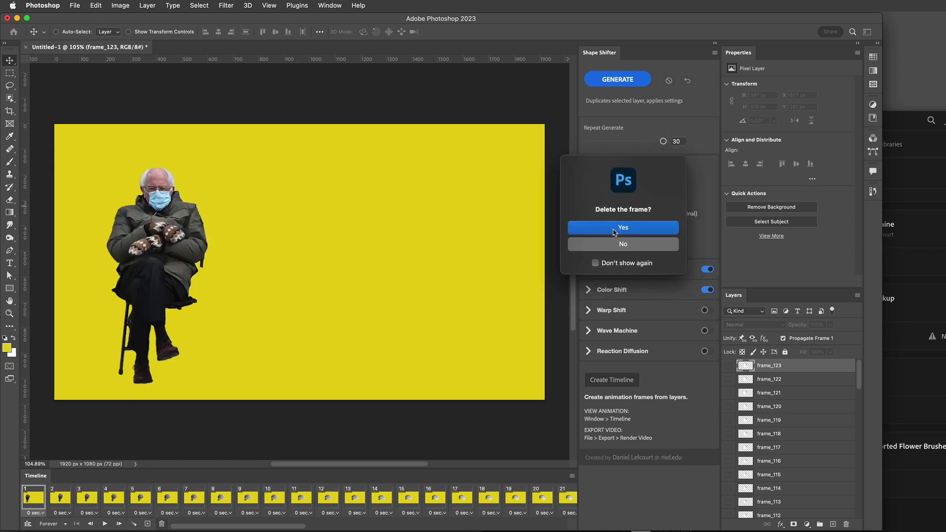
pyautogui.click(614, 228)
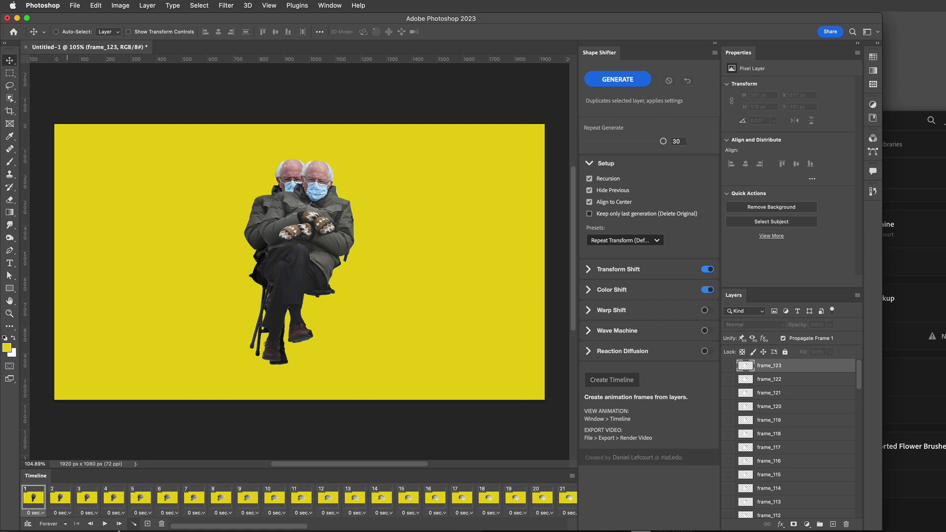
pyautogui.click(105, 524)
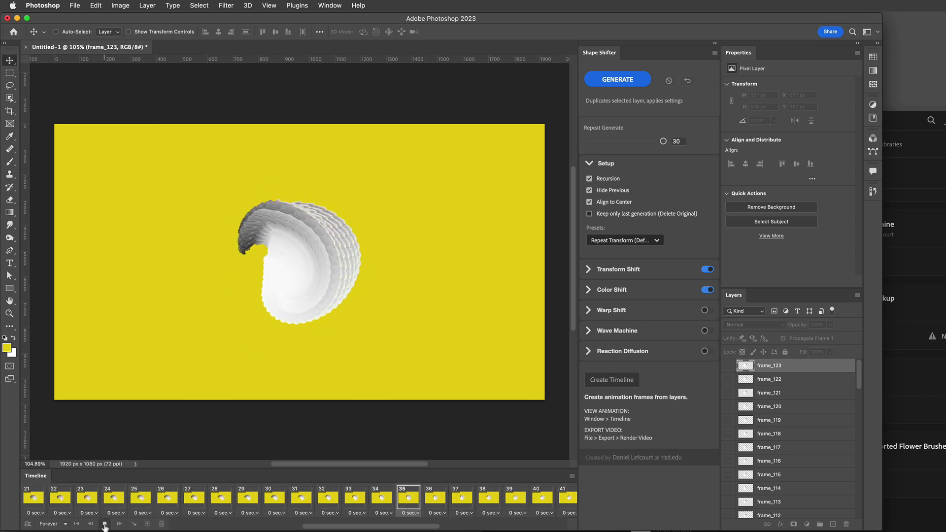
pyautogui.press('space')
# Step: Examine the Render Video export options, switch the output from Photoshop Image Sequence to Adobe Media Encoder, and cancel without rendering
pyautogui.click(74, 5)
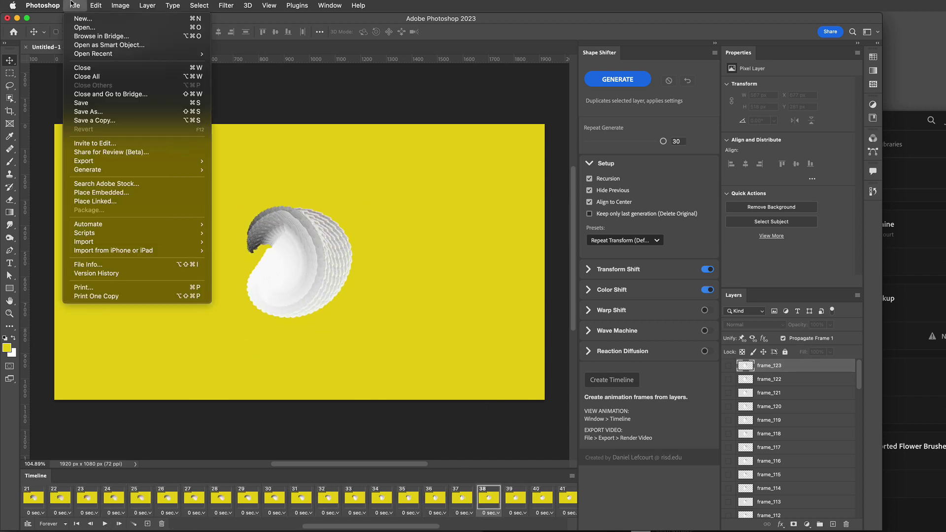
pyautogui.moveTo(97, 3)
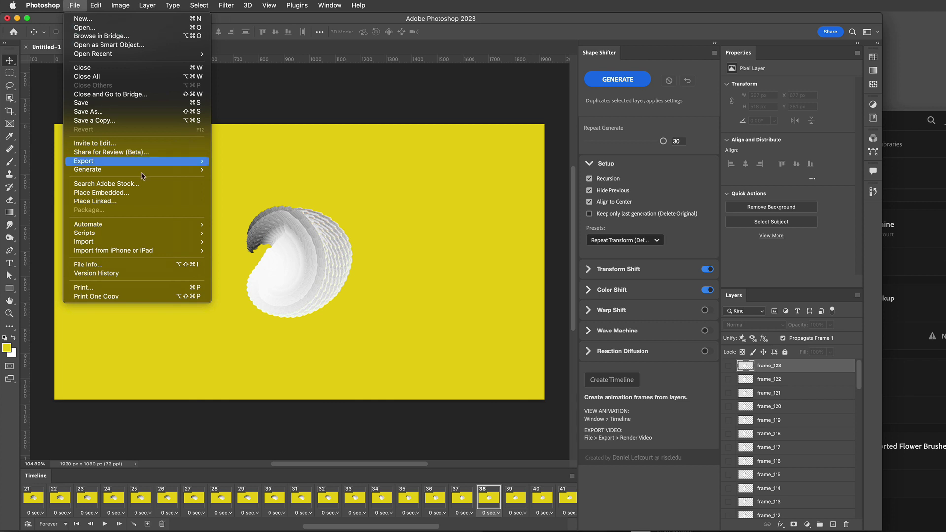
pyautogui.moveTo(155, 227)
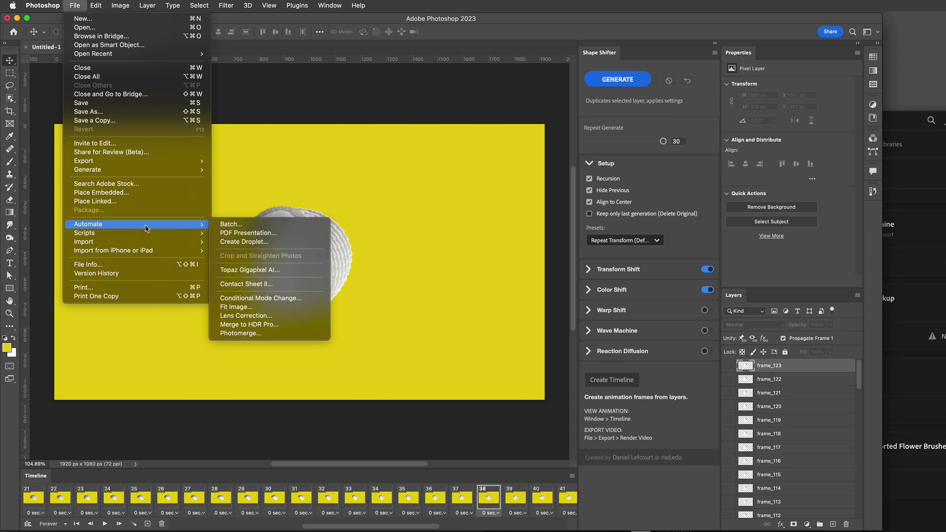
pyautogui.click(217, 225)
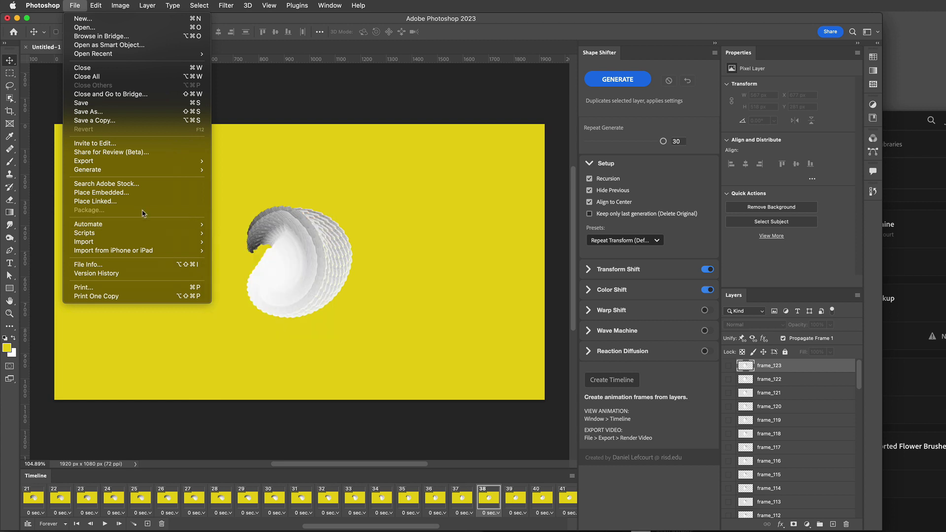
pyautogui.moveTo(140, 162)
pyautogui.click(250, 296)
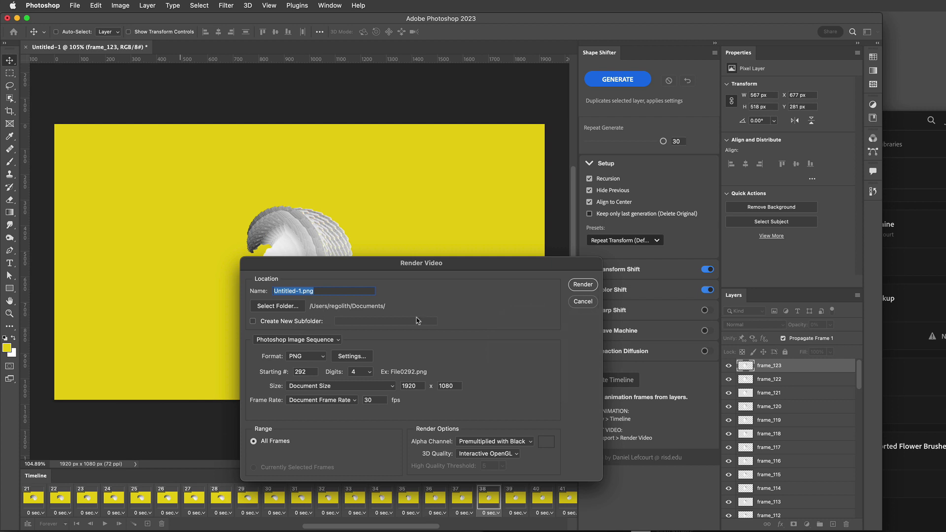
pyautogui.click(319, 341)
pyautogui.click(319, 330)
pyautogui.click(318, 340)
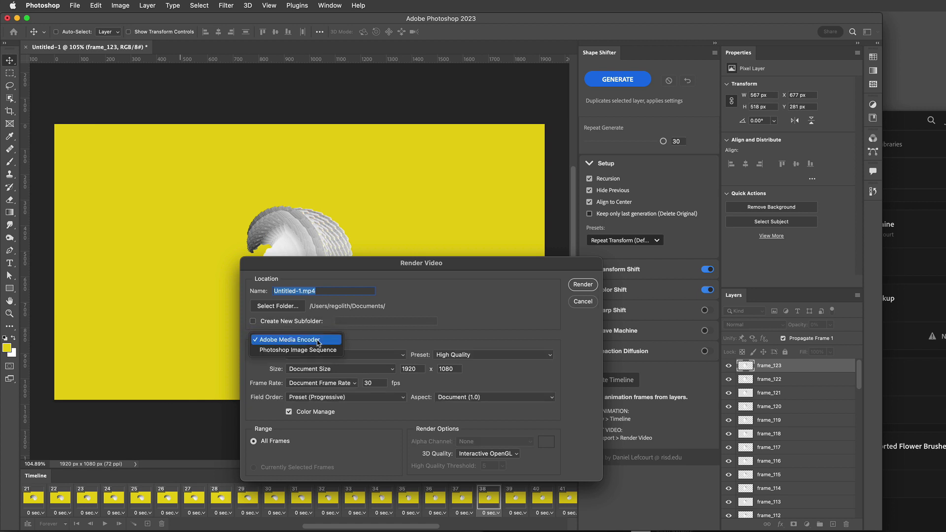
pyautogui.click(319, 340)
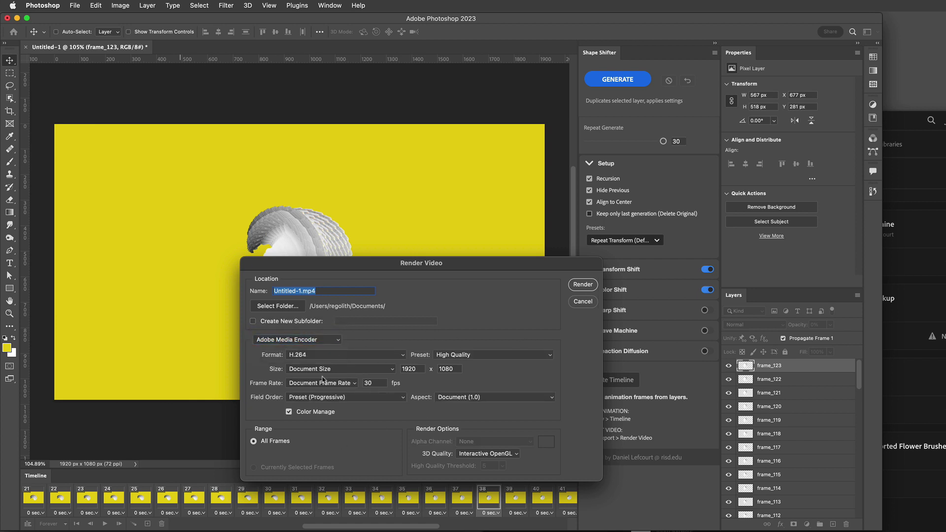
pyautogui.click(582, 302)
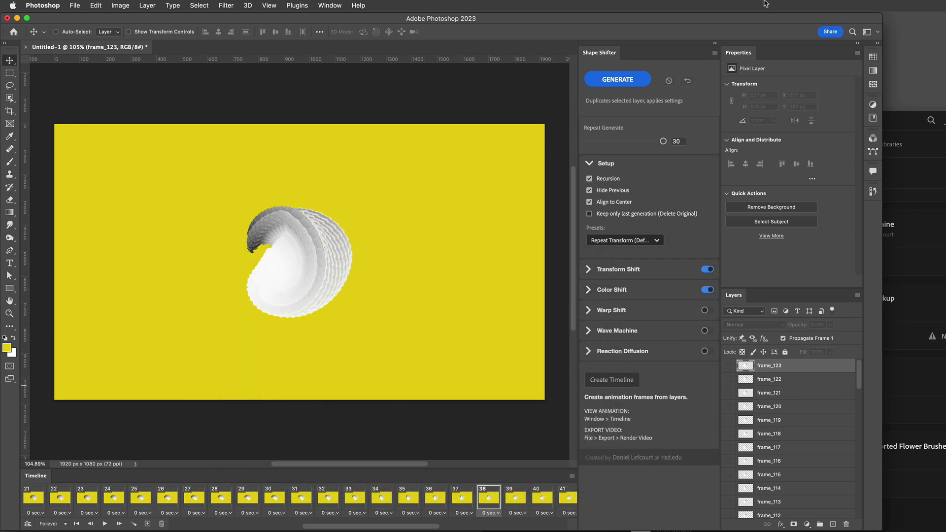
# Step: Undo the generated frames back to the original Bernie layer, and turn off Recursion, Hide Previous and Align to Center
pyautogui.click(691, 84)
pyautogui.click(690, 84)
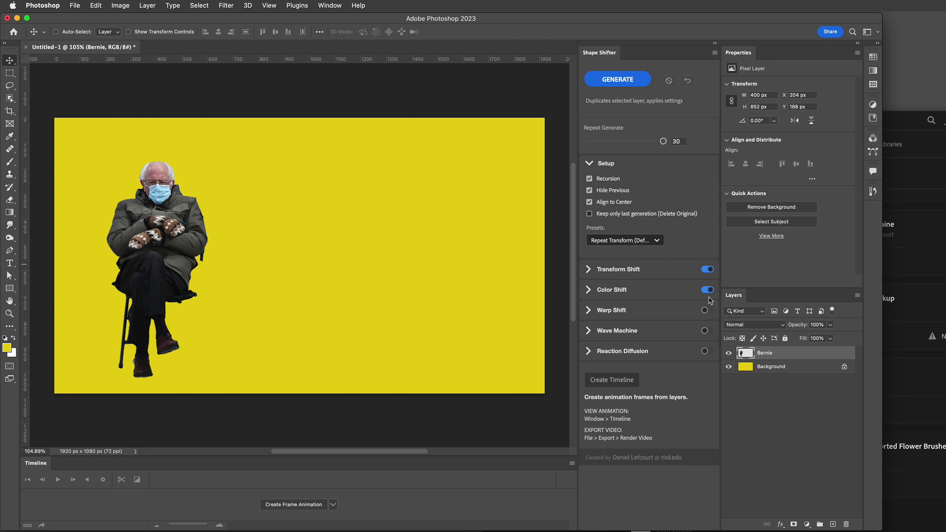
pyautogui.click(607, 181)
pyautogui.click(614, 202)
# Step: Flatten the Bernie layer into Background, and turn off Transform Shift and Color Shift
pyautogui.click(858, 296)
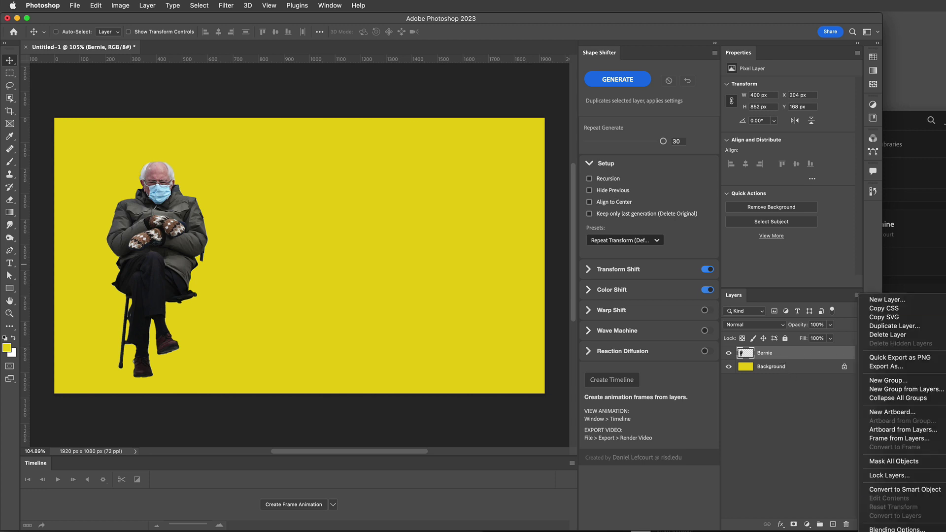
pyautogui.click(893, 531)
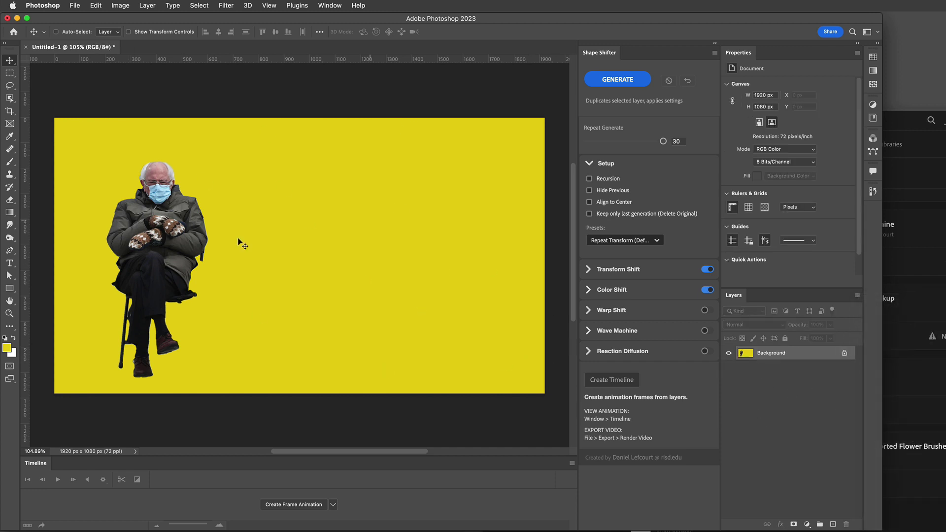
pyautogui.click(705, 291)
# Step: Expand and enable Reaction Diffusion, keep its existing values, and generate 30 frames from the flattened Background layer
pyautogui.click(614, 352)
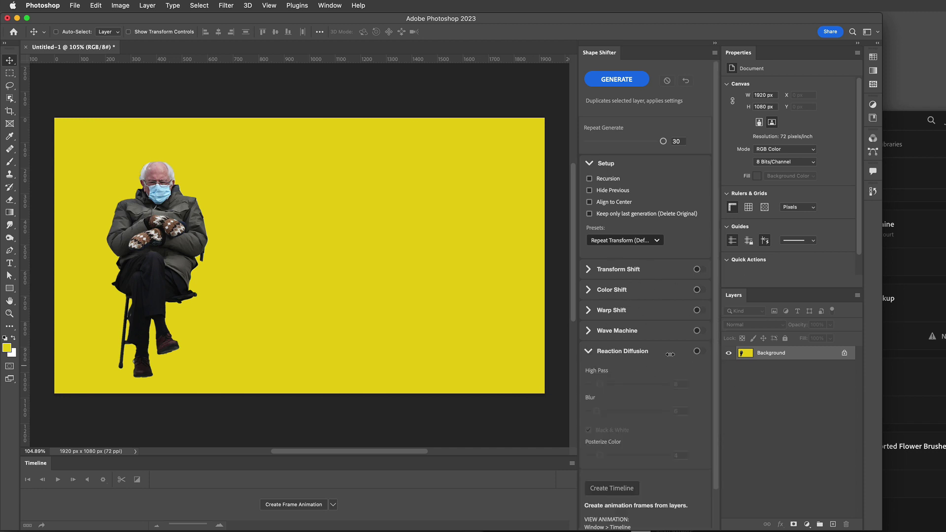
pyautogui.click(699, 352)
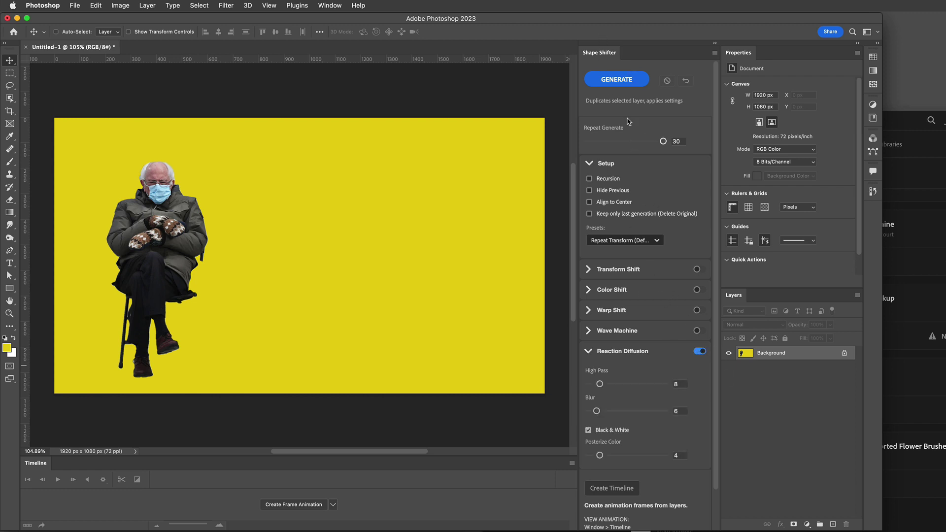
pyautogui.click(619, 87)
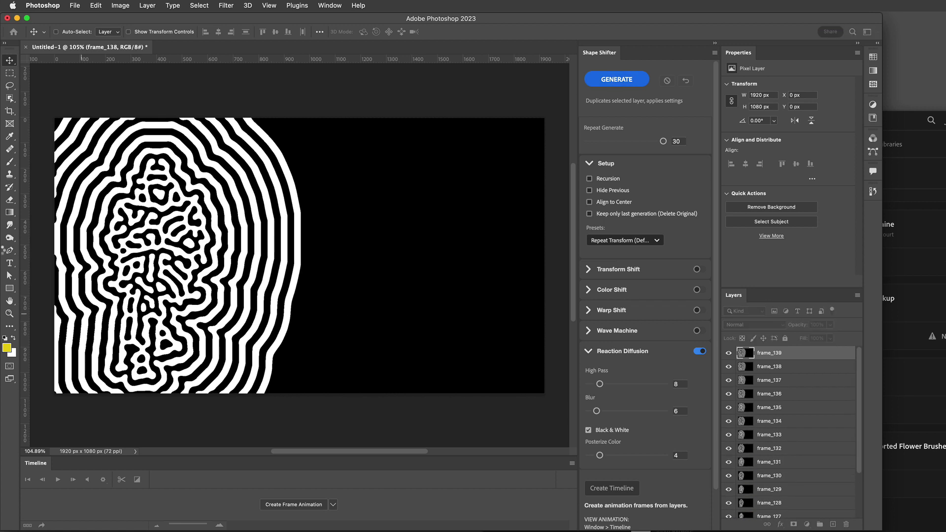
# Step: Paint freehand with the Brush tool across the striped pattern while Reaction Diffusion is still generating frames
pyautogui.click(10, 162)
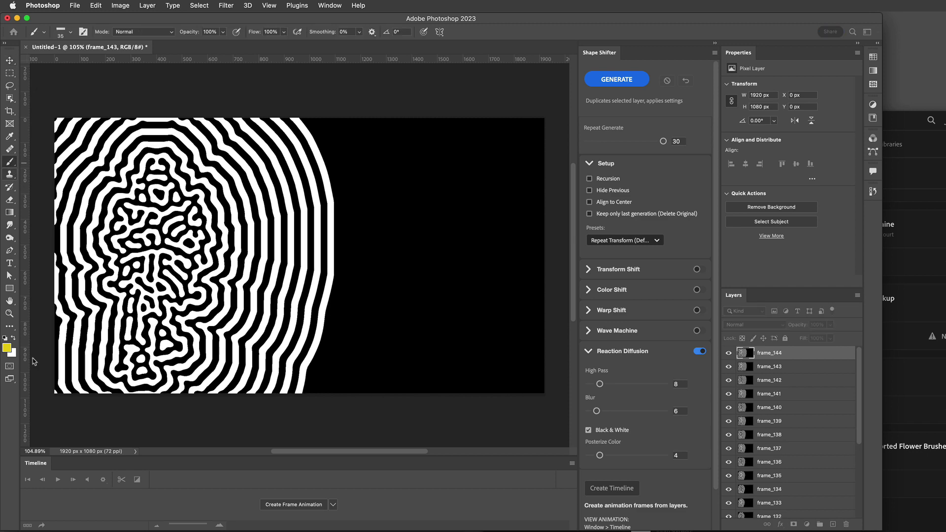
pyautogui.moveTo(285, 228)
pyautogui.mouseDown()
pyautogui.moveTo(443, 338)
pyautogui.moveTo(188, 216)
pyautogui.mouseUp()
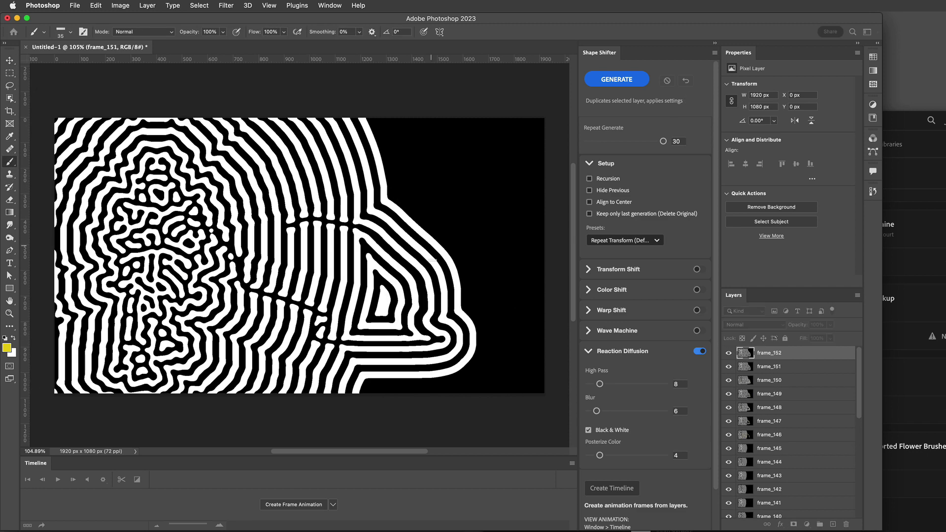
# Step: Paint a thin yellow stroke and a wide 600-size brush stroke over the pattern, generating more Reaction Diffusion frames after each
pyautogui.moveTo(365, 150)
pyautogui.mouseDown()
pyautogui.moveTo(211, 241)
pyautogui.moveTo(189, 379)
pyautogui.mouseUp()
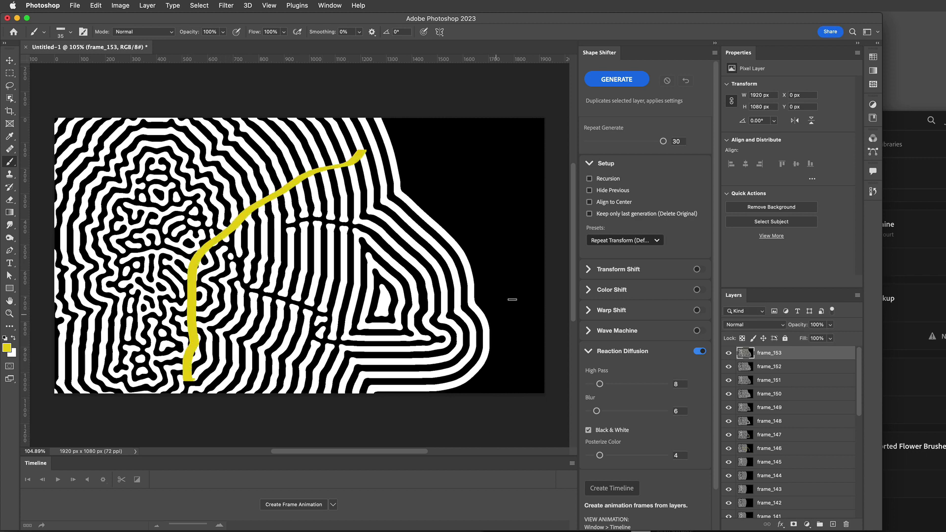
pyautogui.click(616, 79)
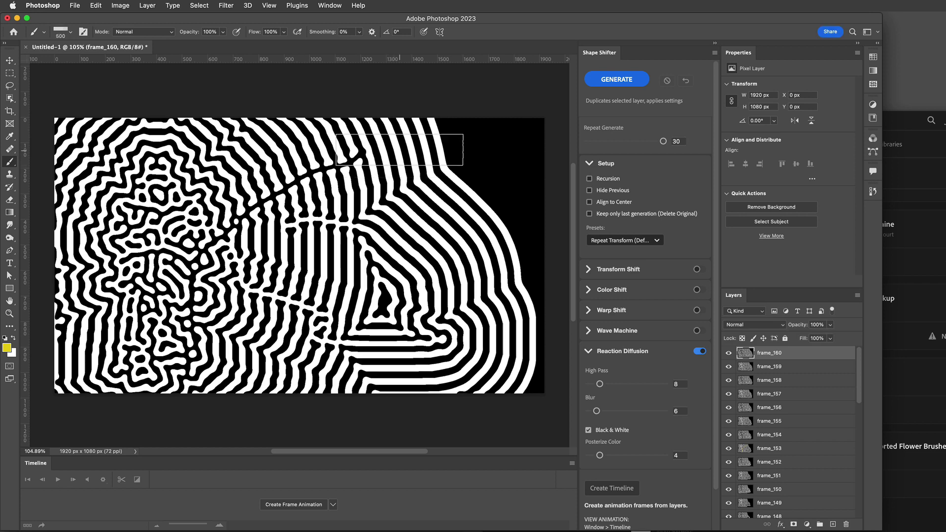
pyautogui.press(']')
pyautogui.moveTo(399, 149)
pyautogui.mouseDown()
pyautogui.moveTo(395, 325)
pyautogui.moveTo(408, 305)
pyautogui.moveTo(394, 126)
pyautogui.mouseUp()
pyautogui.click(636, 80)
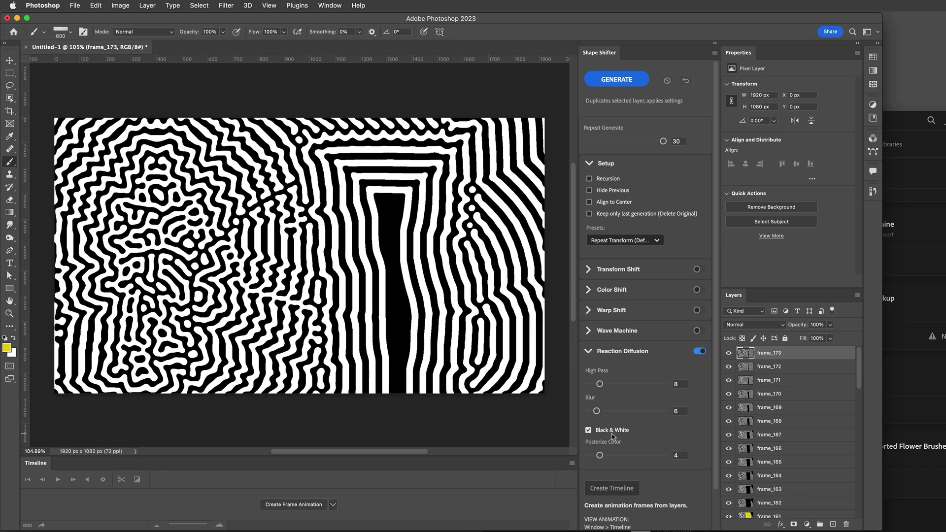
# Step: Set Reaction Diffusion's Posterize Color to 7 with Black & White temporarily off, and re-enable Black & White
pyautogui.click(612, 436)
pyautogui.moveTo(599, 455)
pyautogui.mouseDown()
pyautogui.moveTo(655, 458)
pyautogui.moveTo(615, 456)
pyautogui.mouseUp()
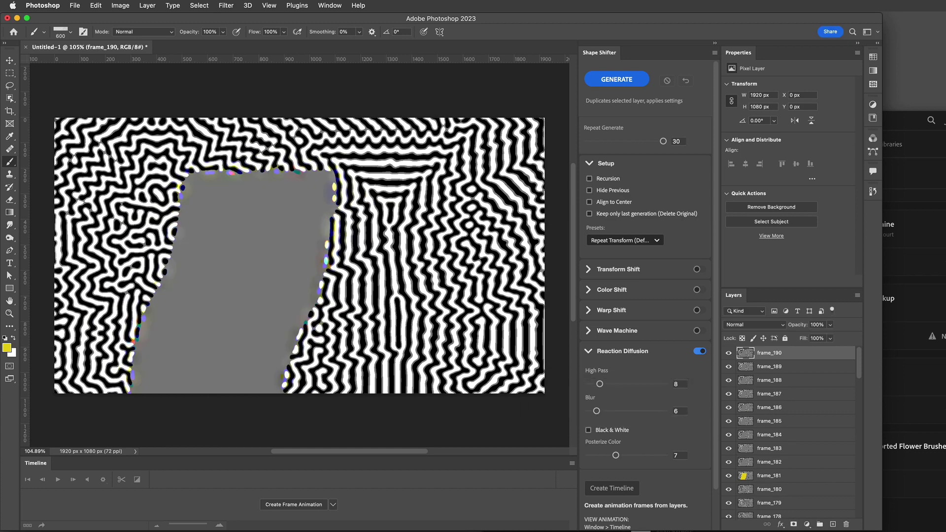
pyautogui.click(610, 430)
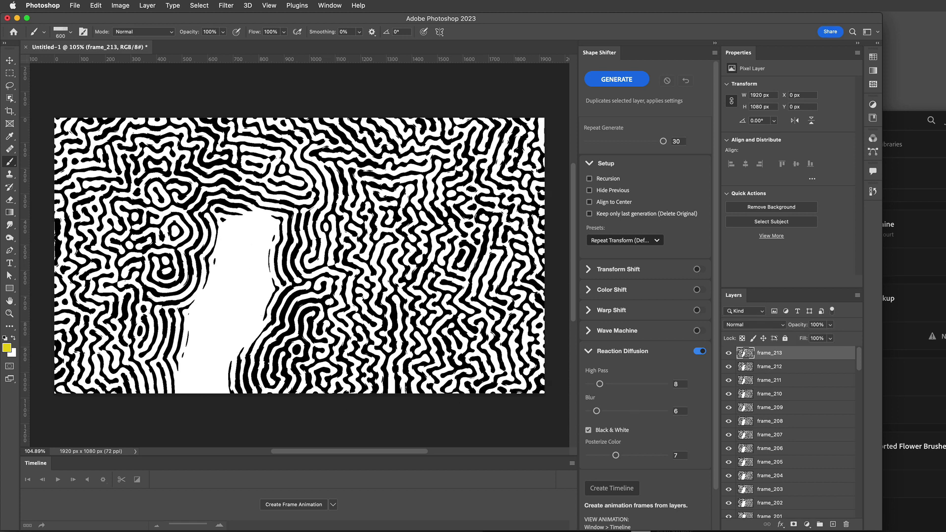
# Step: Create a timeline from the Reaction Diffusion layers, and play and stop the frame animation
pyautogui.scroll(-2, 649, 495)
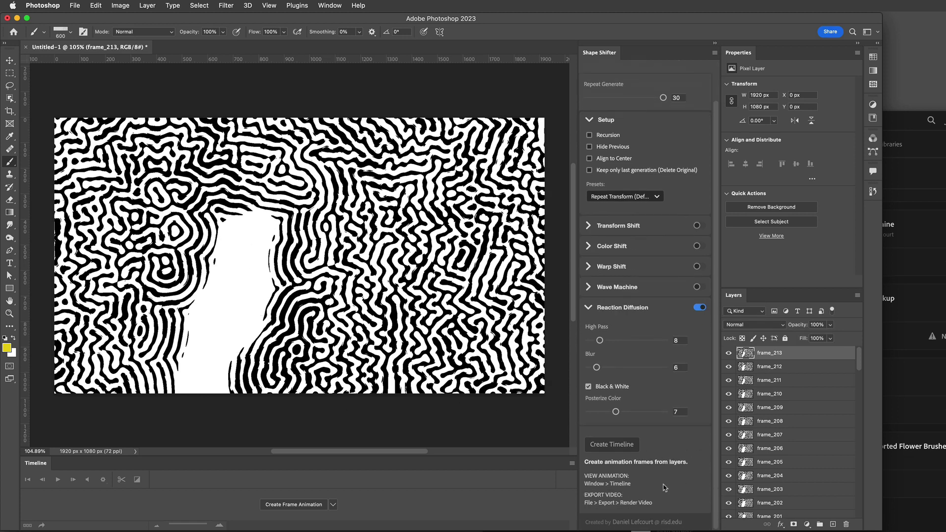
pyautogui.click(619, 446)
pyautogui.press('Return')
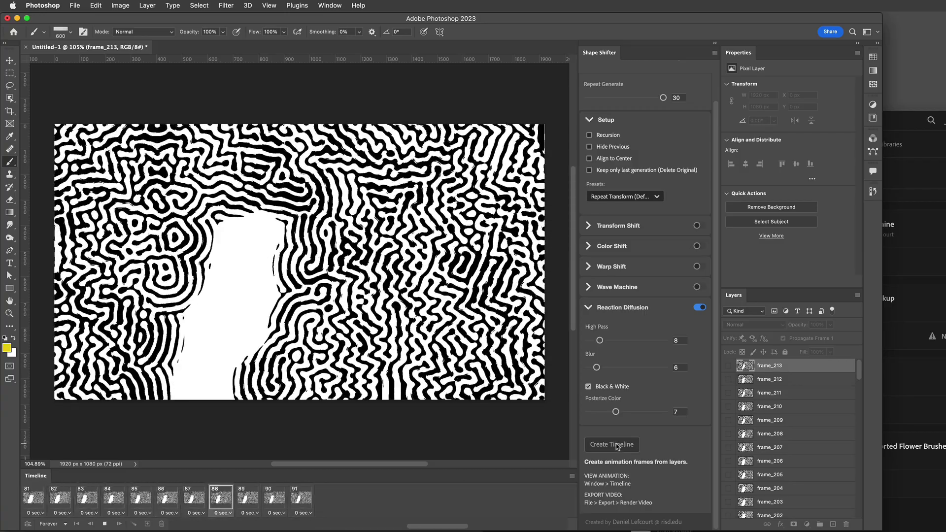
pyautogui.press('space')
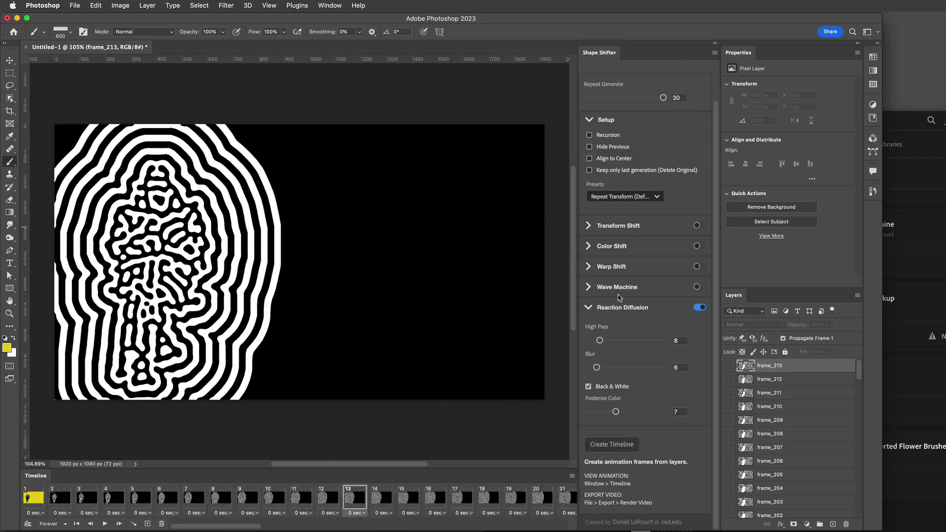
# Step: Expand and enable Color Shift alongside Reaction Diffusion, keeping its existing hue, saturation and brightness values
pyautogui.click(610, 248)
pyautogui.scroll(-3, 680, 478)
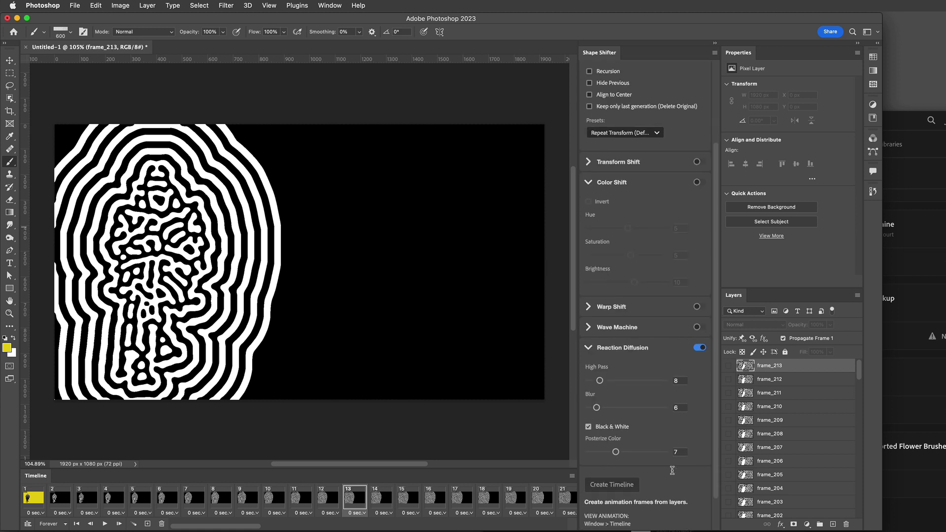
pyautogui.scroll(1, 672, 470)
pyautogui.click(699, 213)
pyautogui.scroll(-4, 813, 503)
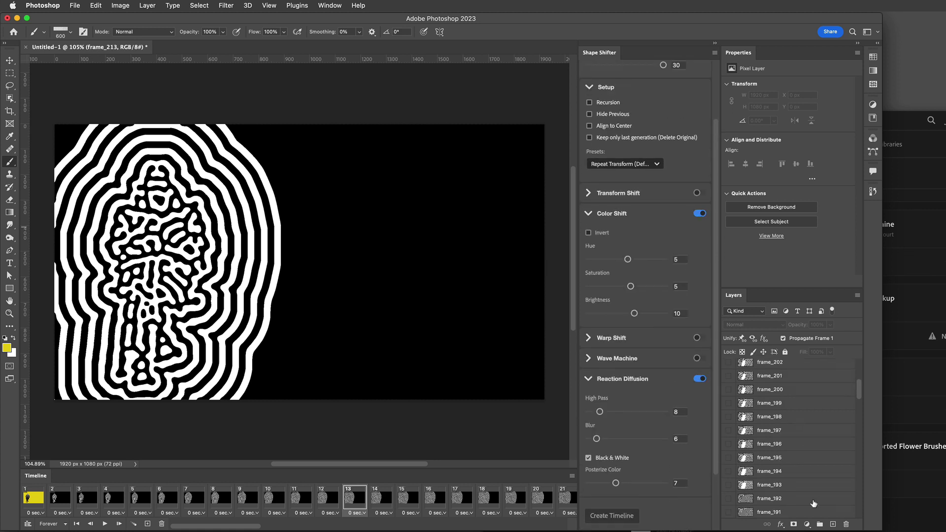
pyautogui.scroll(-5, 810, 501)
pyautogui.scroll(3, 695, 165)
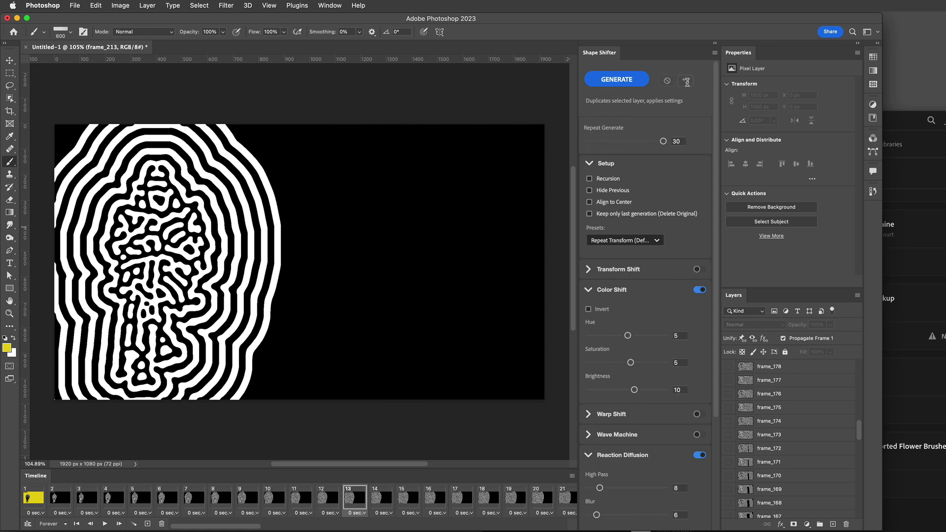
# Step: Revert the generated frames back to the Background layer, and turn on Invert in Color Shift
pyautogui.click(686, 81)
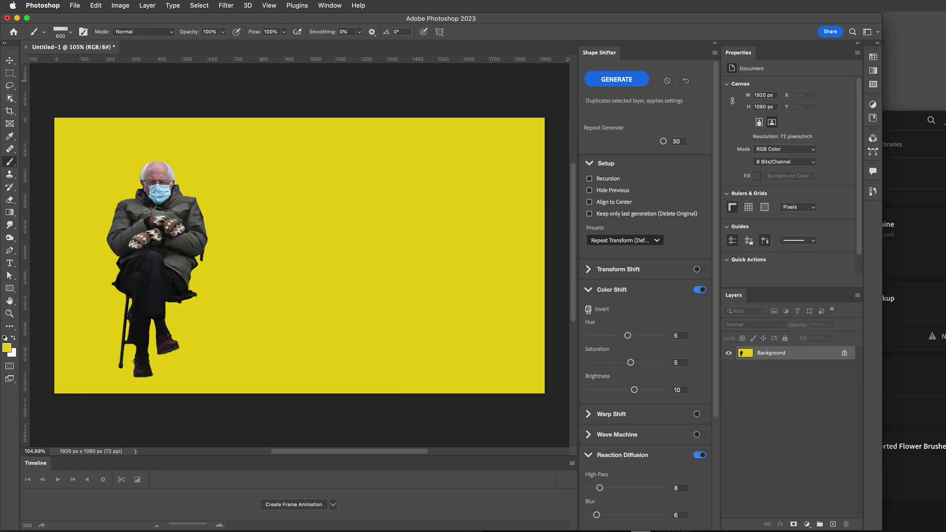
pyautogui.scroll(-3, 664, 490)
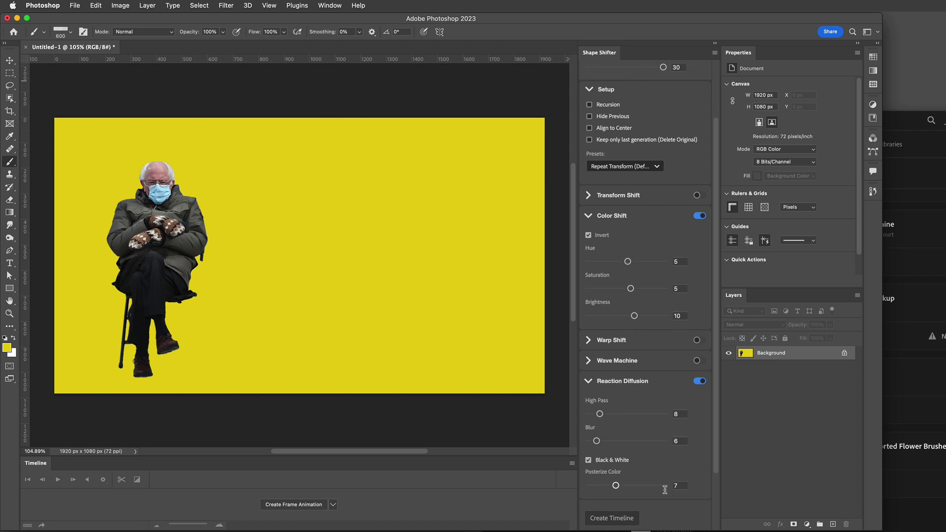
pyautogui.scroll(3, 623, 158)
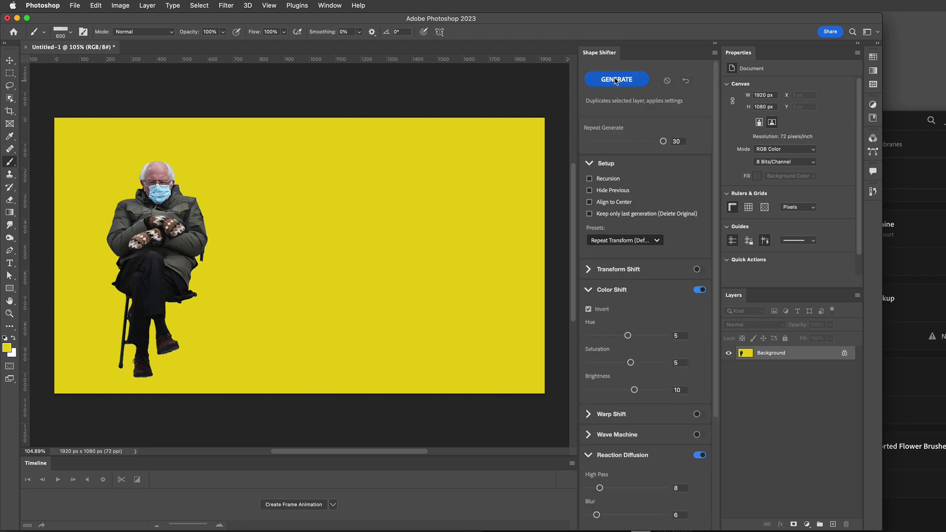
# Step: Generate 30 inverted Reaction Diffusion frames from Background, and create a timeline from the layers
pyautogui.click(615, 81)
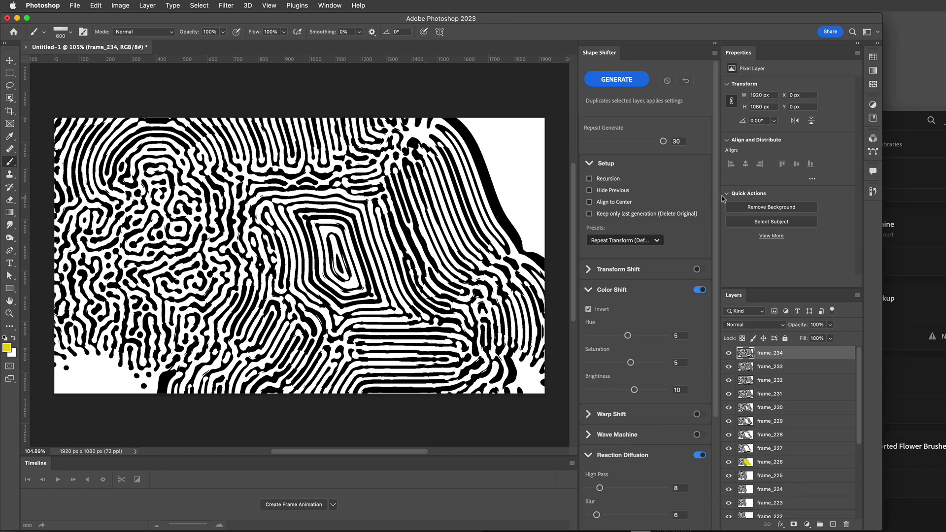
pyautogui.scroll(-5, 629, 425)
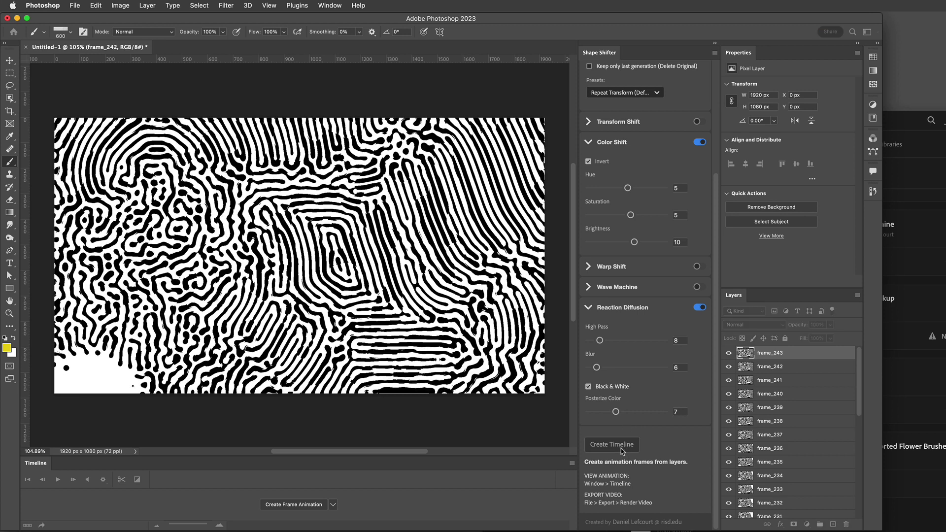
pyautogui.click(622, 445)
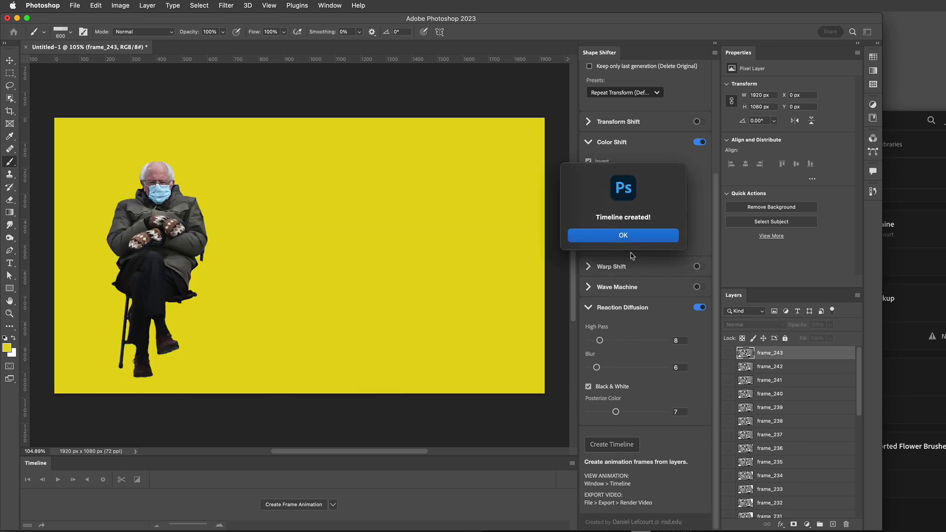
pyautogui.click(624, 236)
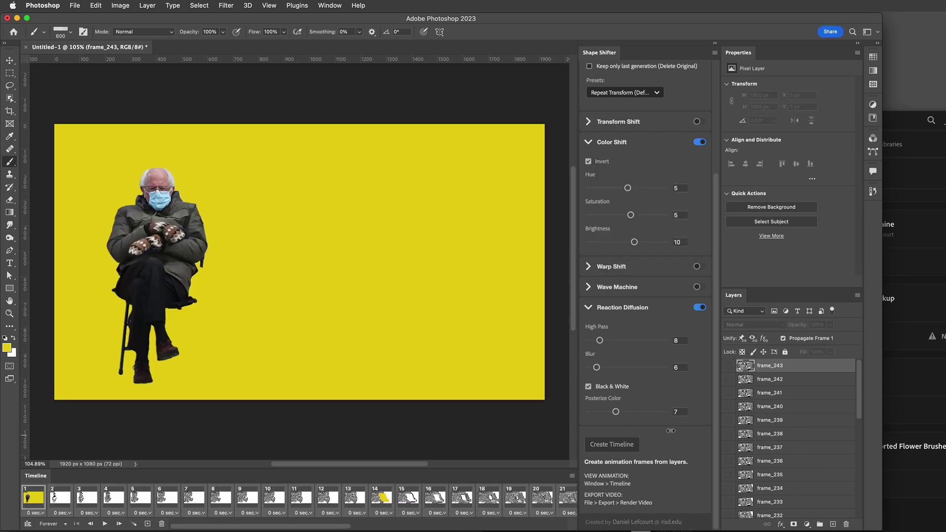
# Step: Play and stop the inverted animation, and revert the generated frames back to the Background layer
pyautogui.press('space')
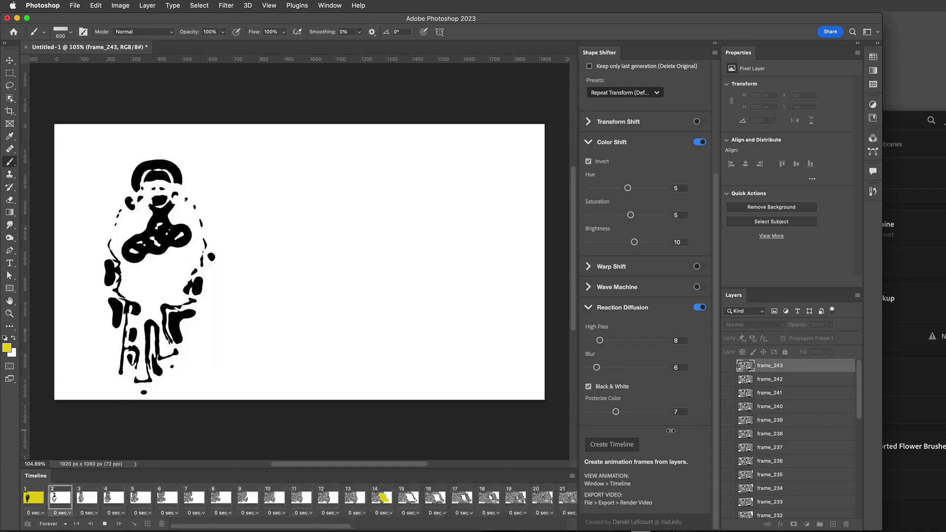
pyautogui.scroll(2, 671, 431)
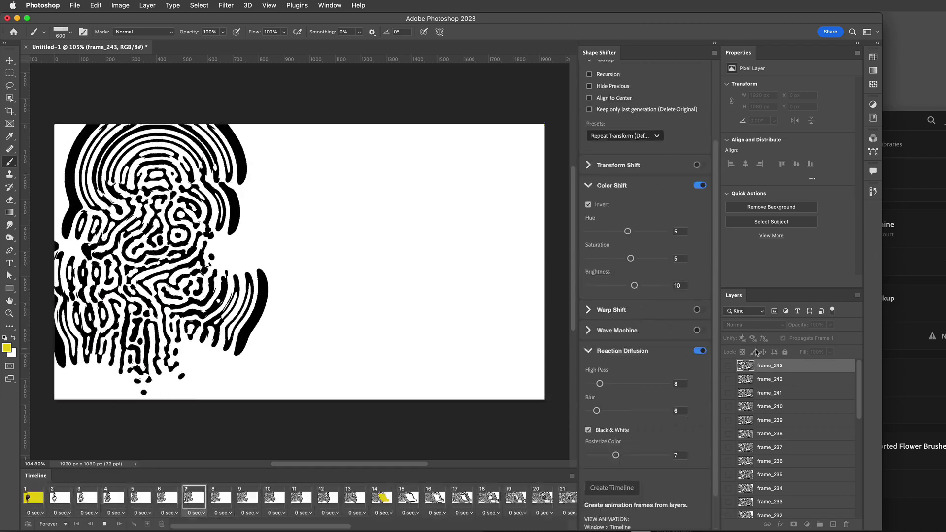
pyautogui.scroll(5, 697, 94)
pyautogui.press('space')
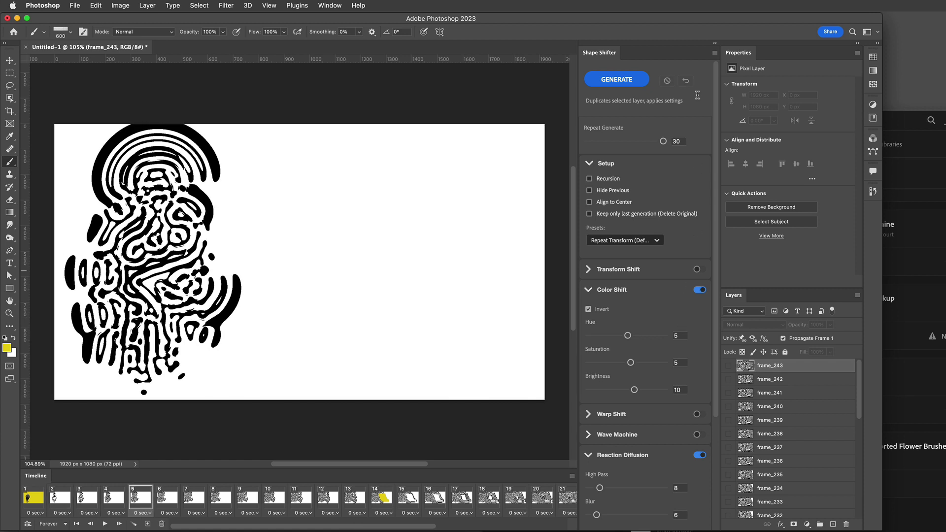
pyautogui.click(687, 81)
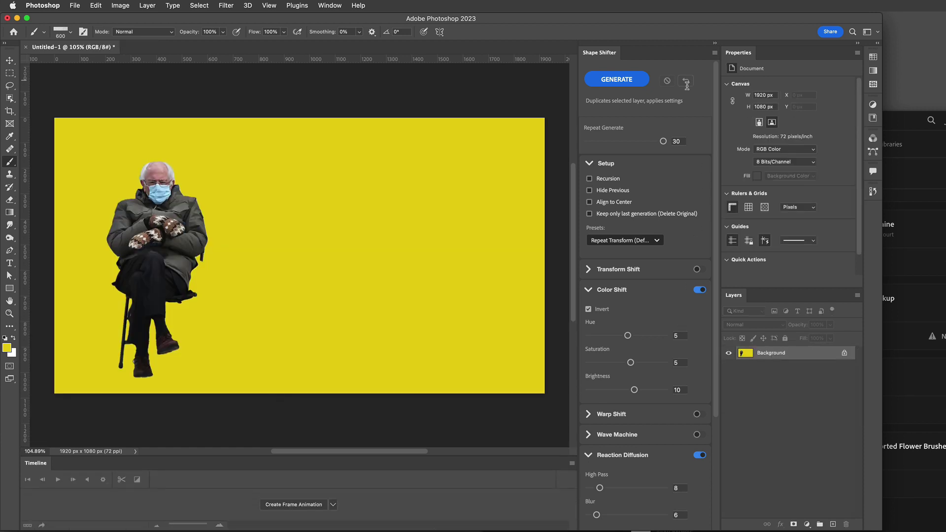
# Step: Collapse and turn off Reaction Diffusion, and enable and expand Wave Machine
pyautogui.click(626, 456)
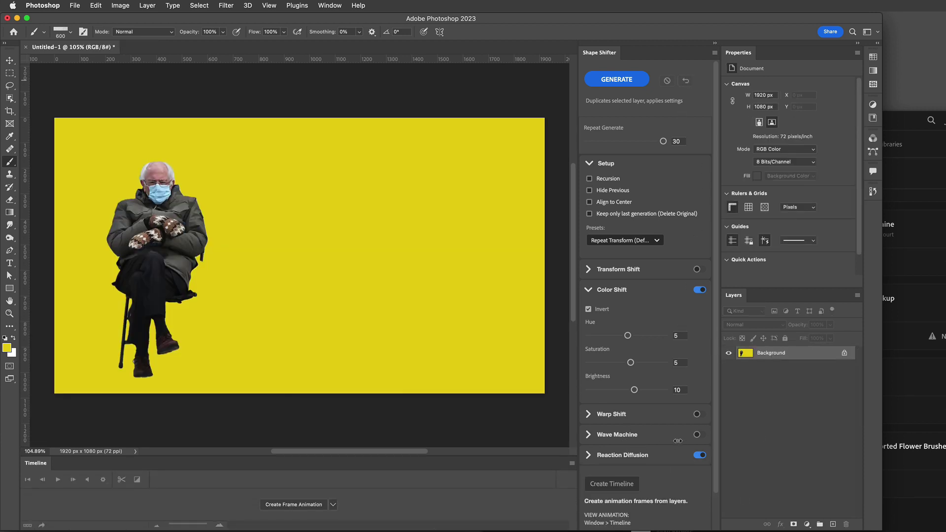
pyautogui.click(698, 456)
pyautogui.click(700, 435)
pyautogui.click(629, 433)
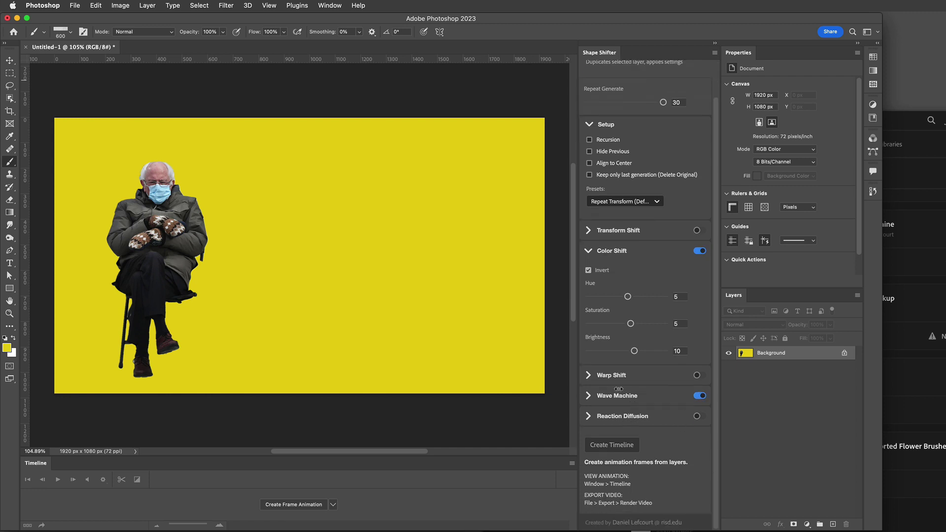
# Step: Generate 30 frames from Background with Wave Machine's existing wave and offset values while Color Shift is enabled
pyautogui.scroll(-3, 640, 415)
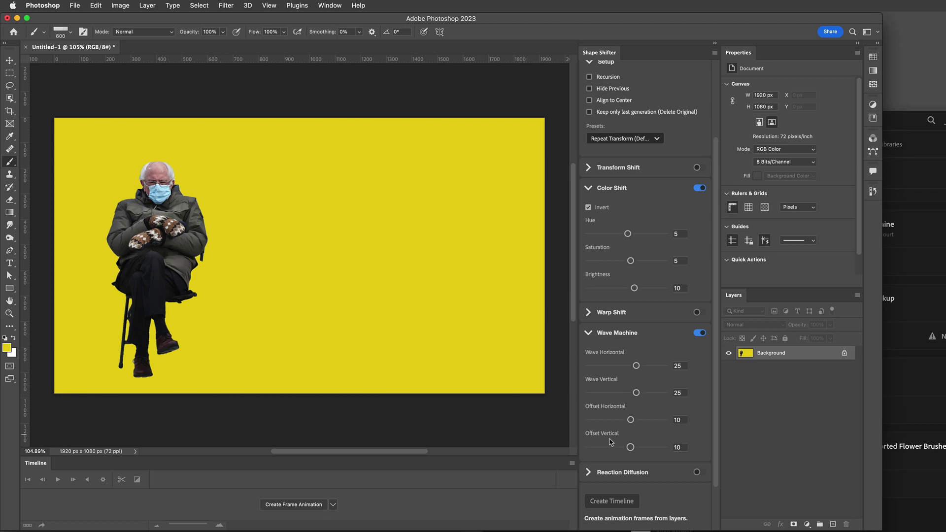
pyautogui.scroll(3, 611, 442)
pyautogui.click(617, 79)
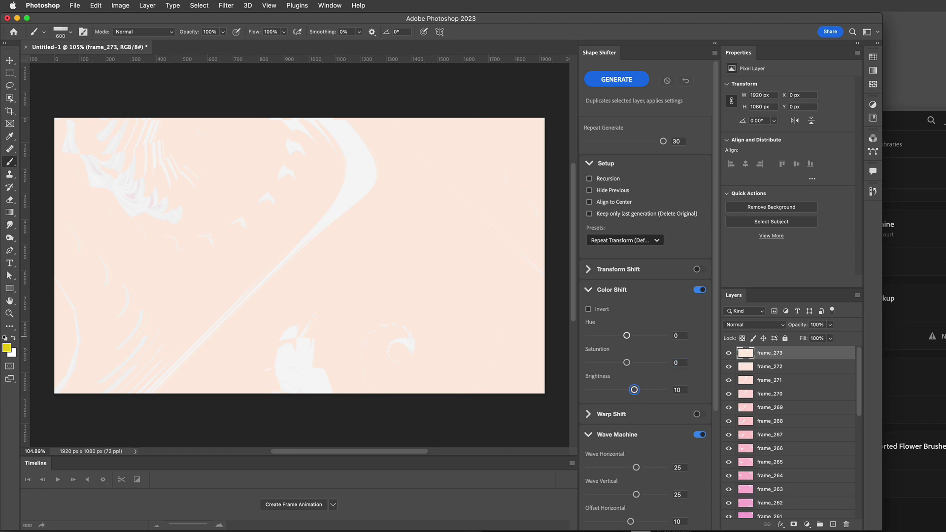
# Step: Revert the color-shifted frames to Background, and generate 30 Wave Machine frames with Color Shift turned off
pyautogui.click(684, 84)
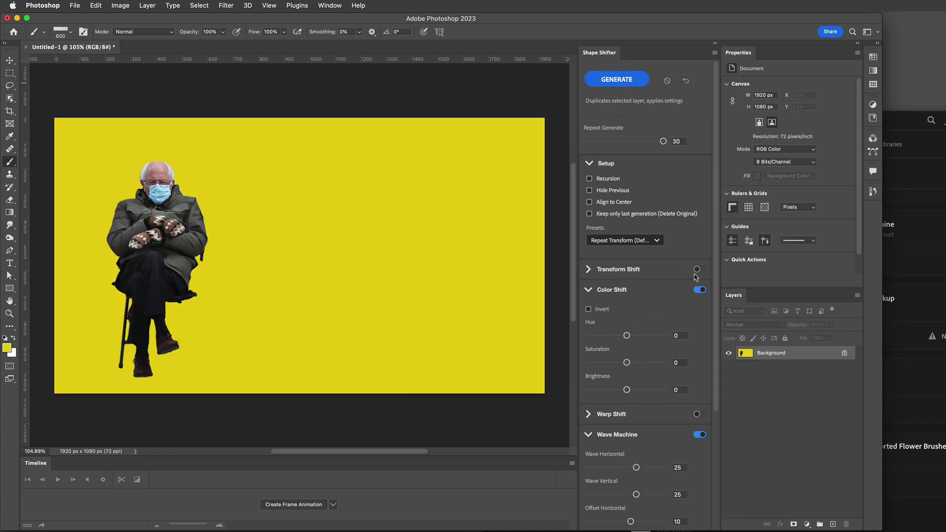
pyautogui.click(699, 290)
pyautogui.click(619, 81)
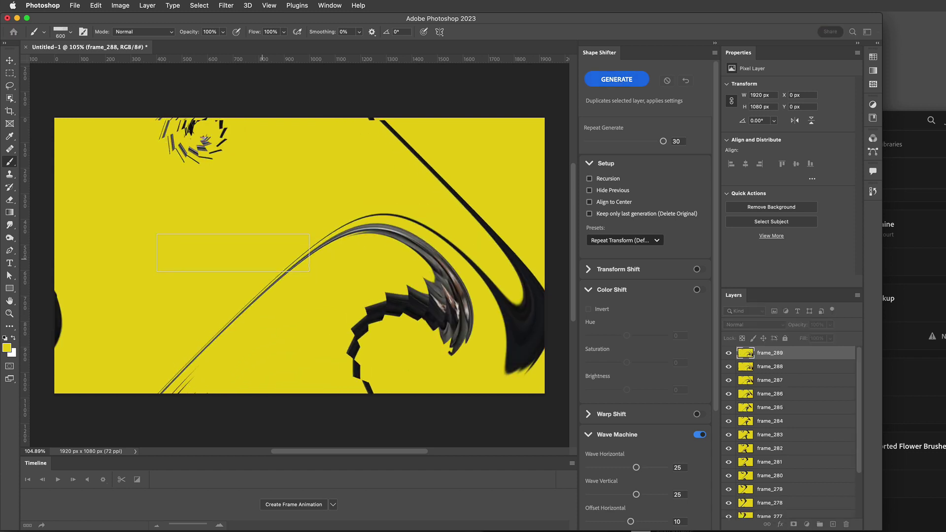
# Step: Set the foreground color to magenta #e70e6f
pyautogui.click(6, 348)
pyautogui.click(269, 213)
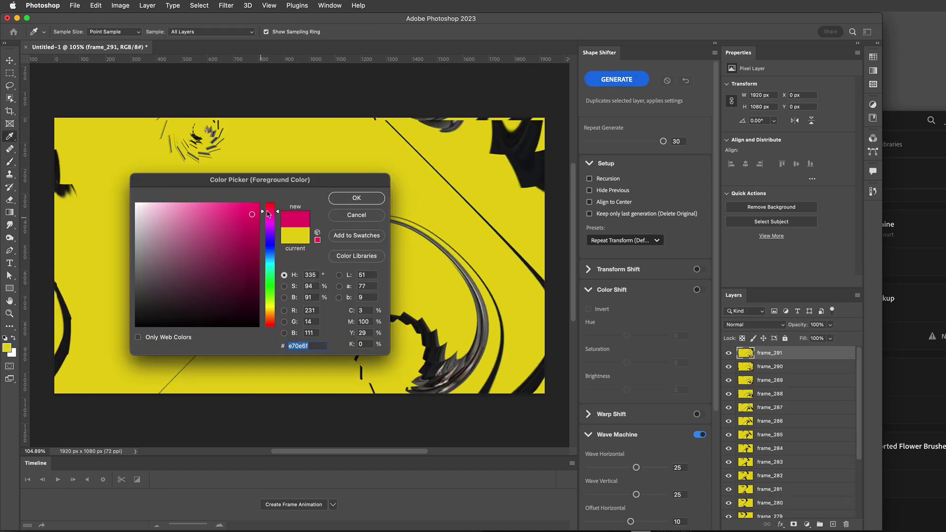
pyautogui.click(335, 198)
# Step: Paint wide magenta brush strokes down the middle and left of the canvas while generating 30 more Wave Machine frames
pyautogui.press('b')
pyautogui.moveTo(287, 148)
pyautogui.mouseDown()
pyautogui.moveTo(169, 312)
pyautogui.moveTo(173, 374)
pyautogui.mouseUp()
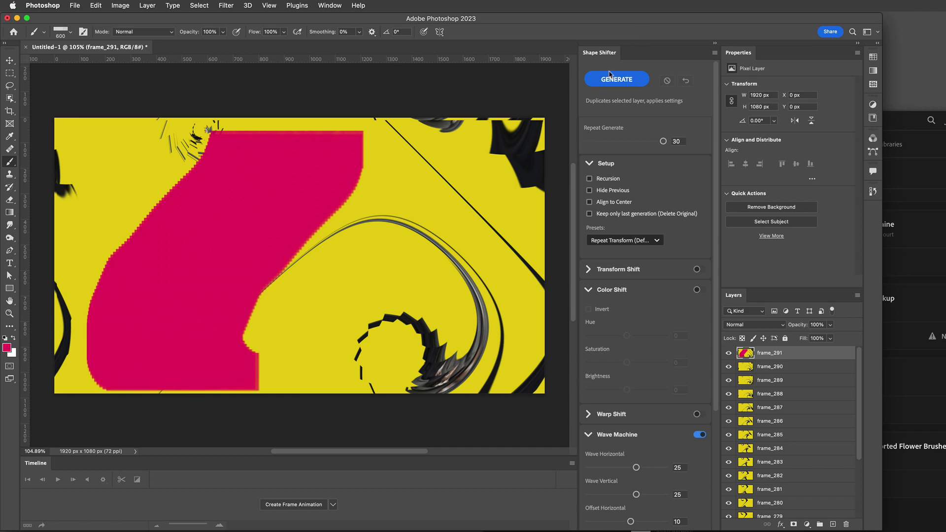
pyautogui.click(613, 80)
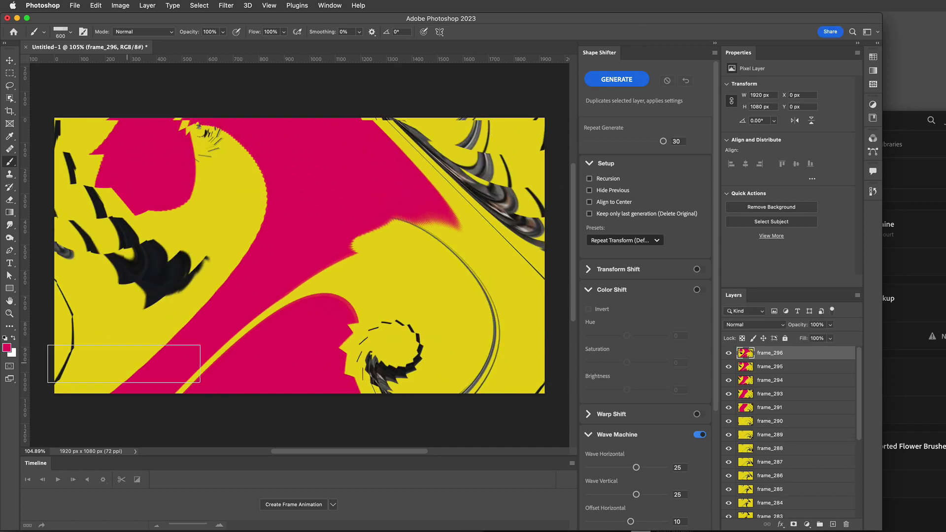
pyautogui.moveTo(82, 207); pyautogui.dragTo(87, 381)
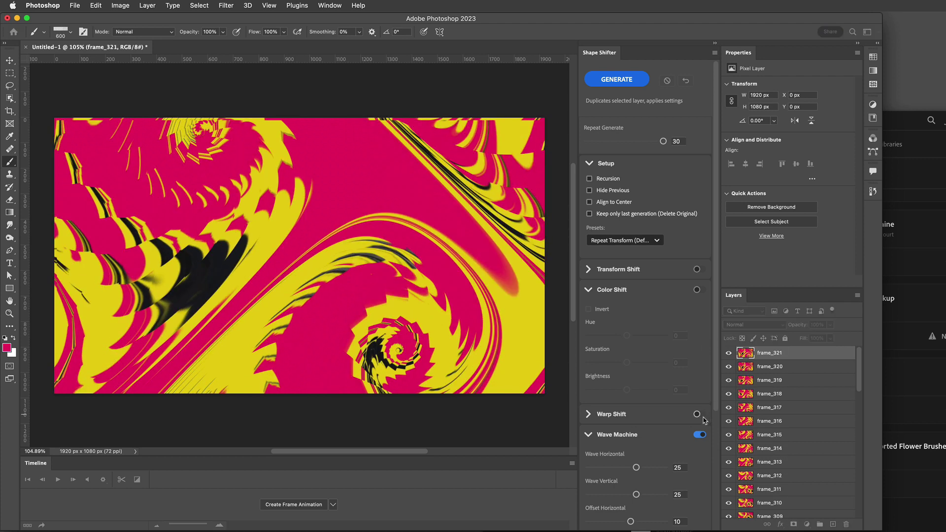
# Step: Create a timeline from the Wave Machine layers, and play the frame animation
pyautogui.scroll(-5, 704, 419)
pyautogui.scroll(-1, 690, 422)
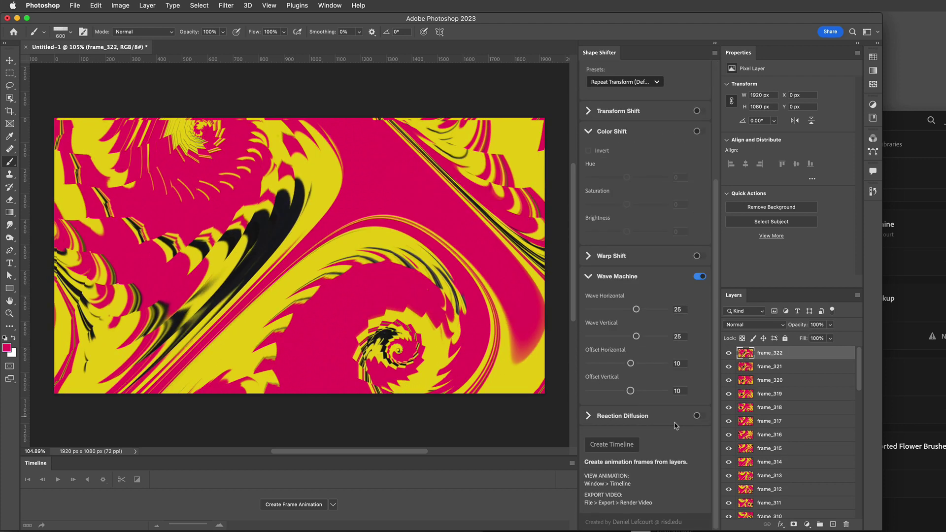
pyautogui.click(624, 446)
pyautogui.click(650, 235)
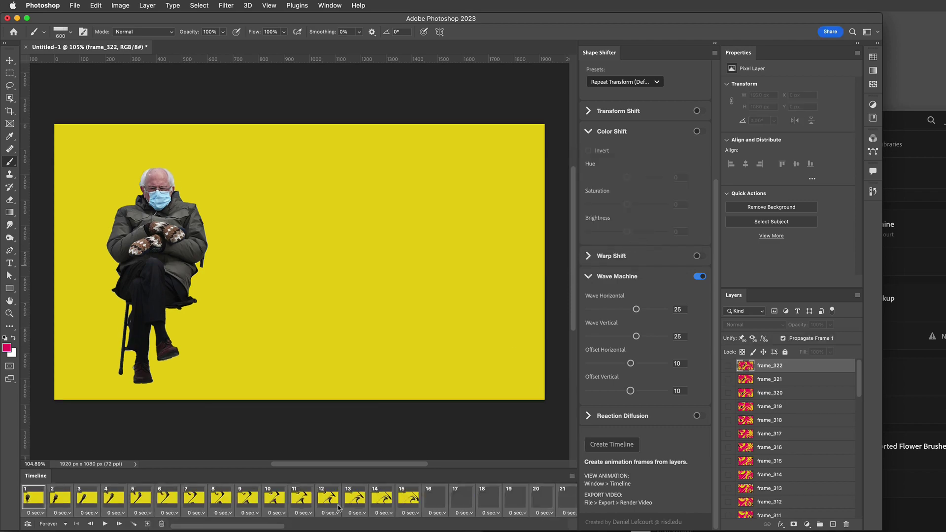
pyautogui.click(104, 525)
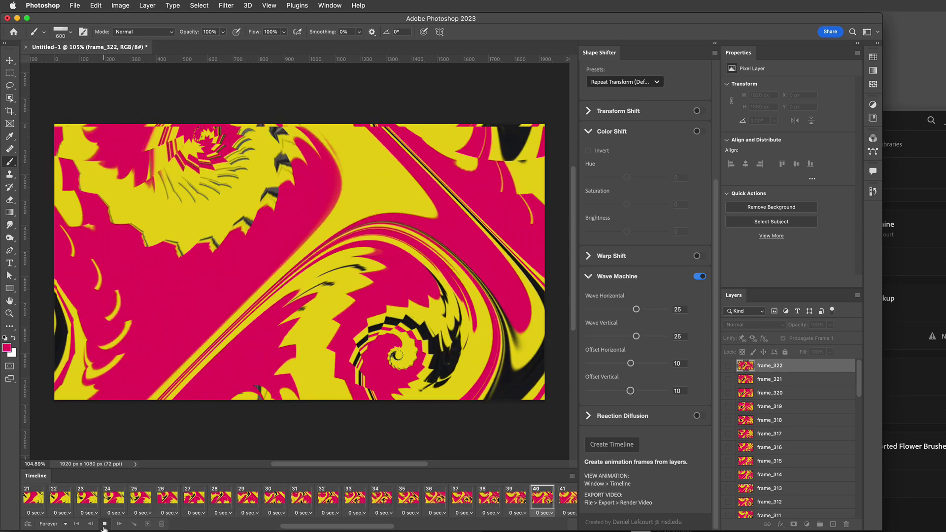
# Step: Stop the frame animation, and revert the generated Wave Machine frames to the Background layer
pyautogui.click(103, 525)
pyautogui.scroll(5, 680, 328)
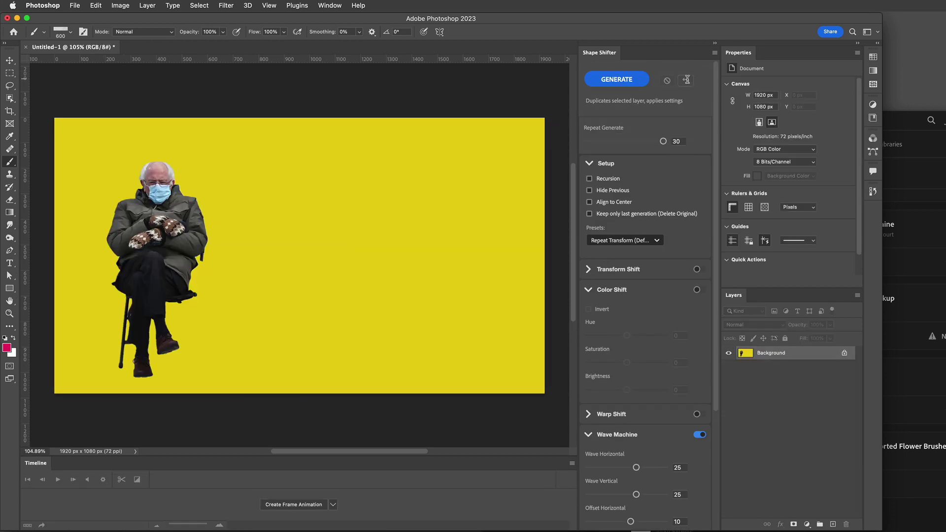
pyautogui.click(686, 80)
pyautogui.click(655, 244)
pyautogui.click(833, 523)
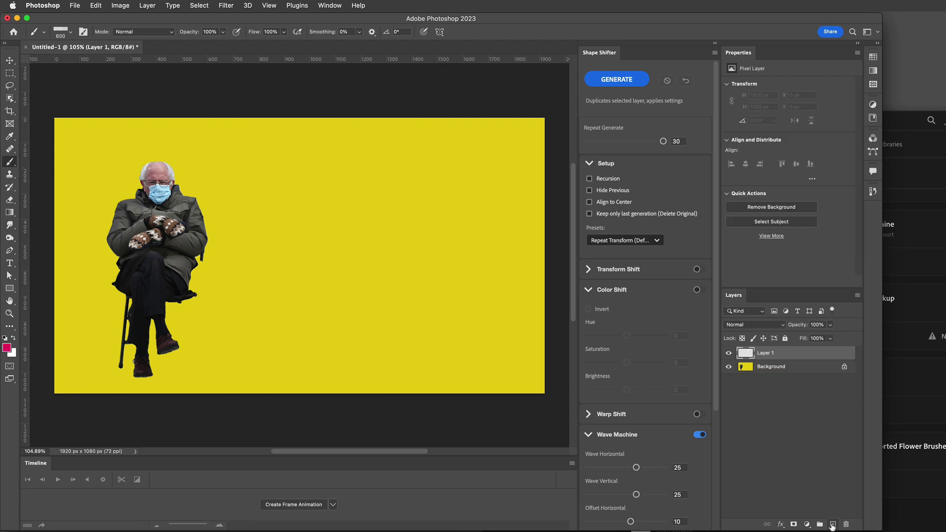
pyautogui.press('Delete')
# Step: Select the seated figure with automatic subject selection, and copy it onto its own layer
pyautogui.press('v')
pyautogui.click(205, 3)
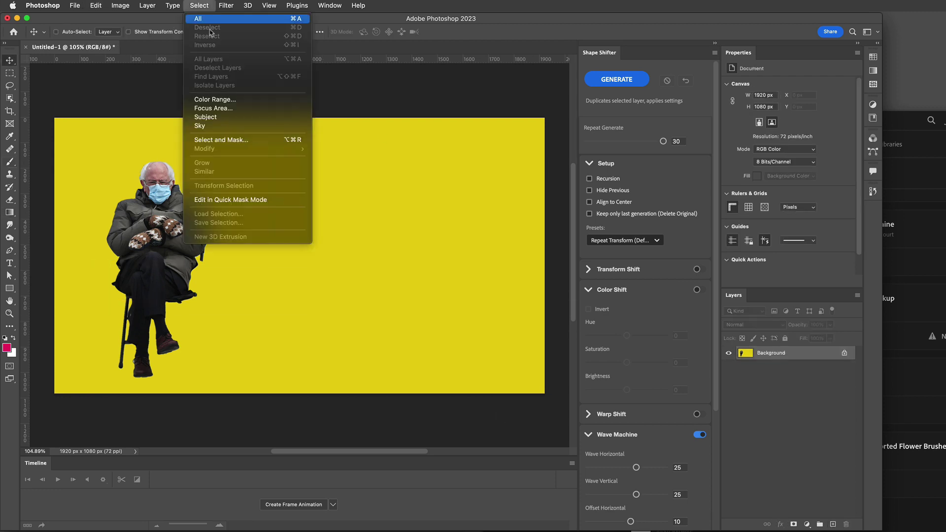
pyautogui.click(232, 117)
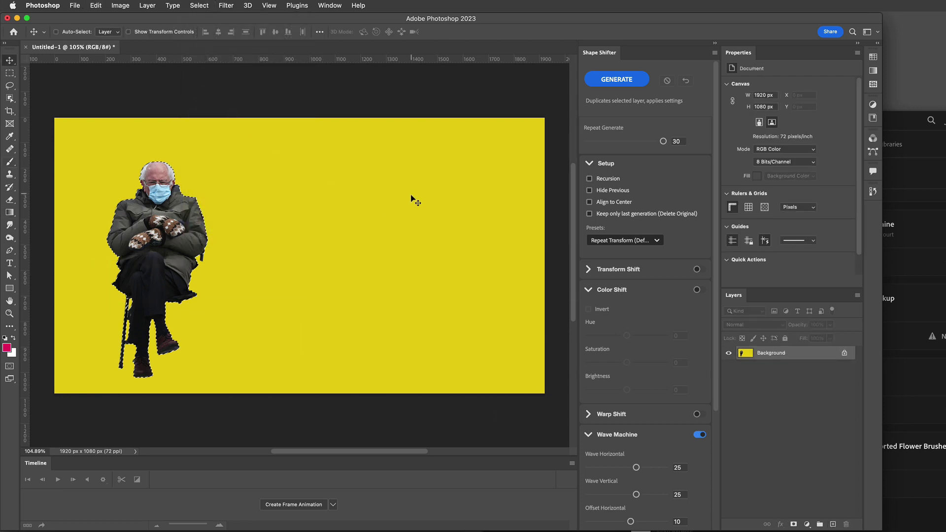
pyautogui.press('super+c')
pyautogui.press('super+v')
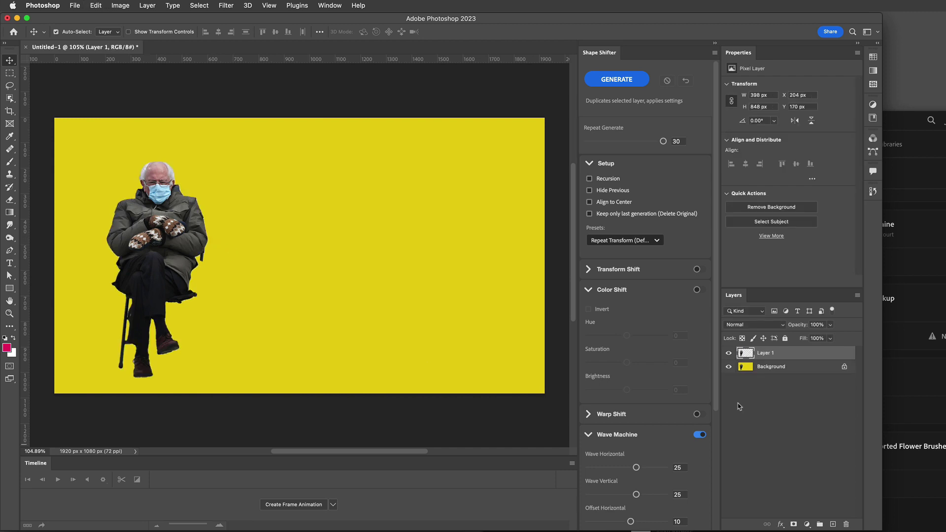
# Step: Fill the Background layer with the magenta foreground color, and move the figure on Layer 1 to about X 871 px, Y 116 px
pyautogui.click(778, 367)
pyautogui.hotkey('alt', 'BackSpace')
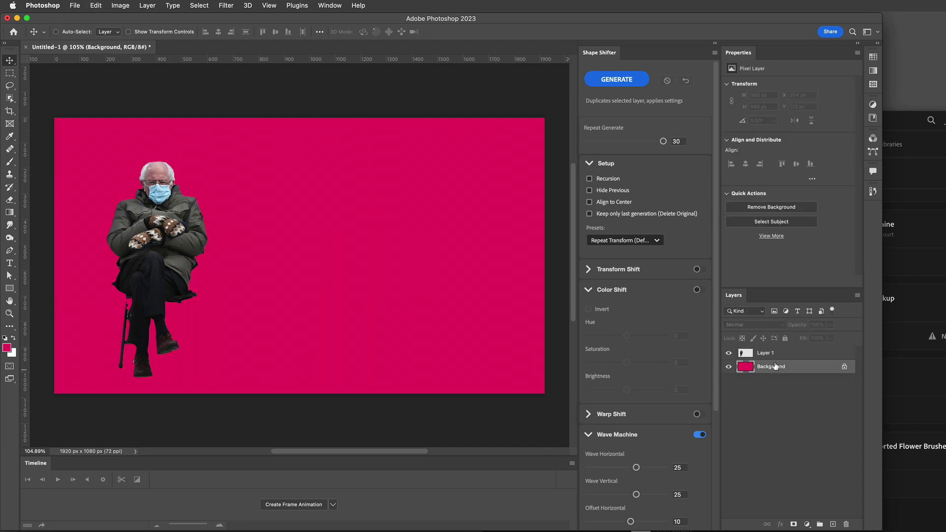
pyautogui.click(781, 357)
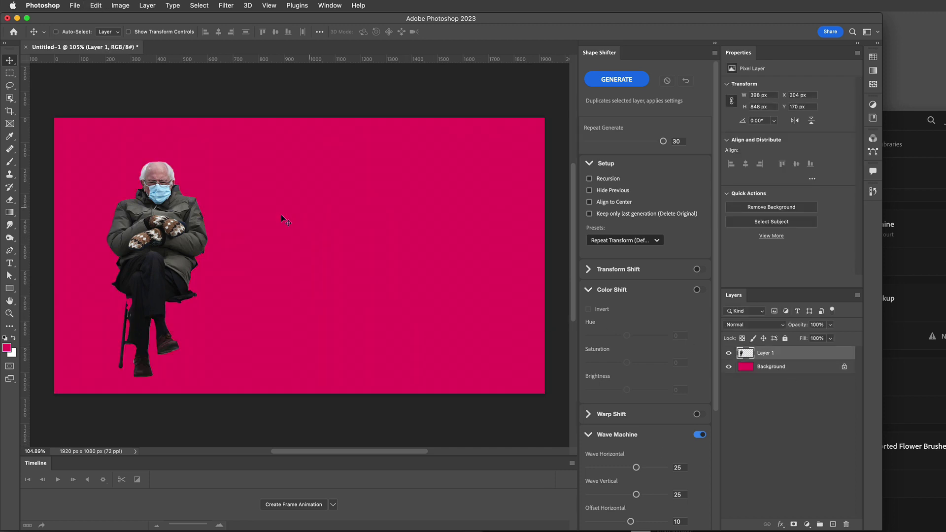
pyautogui.moveTo(215, 250); pyautogui.dragTo(386, 236)
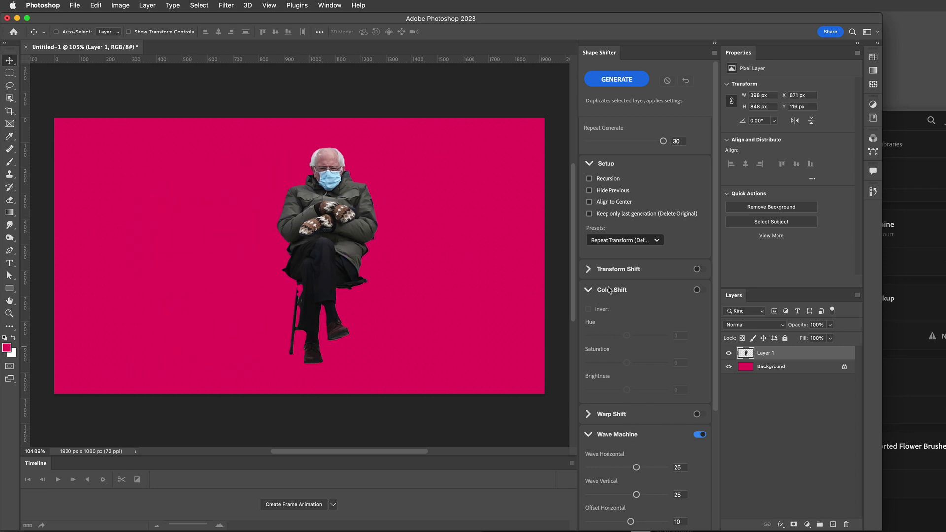
# Step: Turn off Wave Machine, enable Warp Shift and inverted Color Shift, and generate 30 frames from the figure layer
pyautogui.click(633, 437)
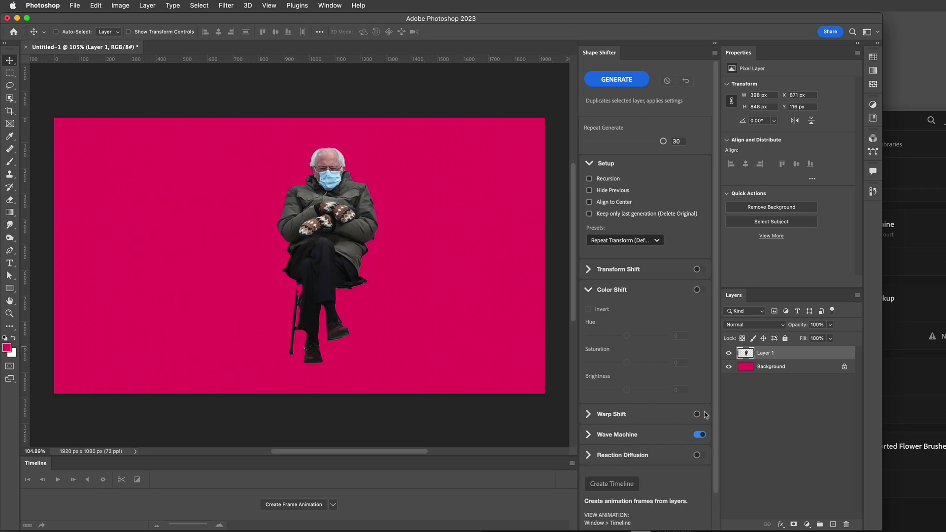
pyautogui.click(615, 422)
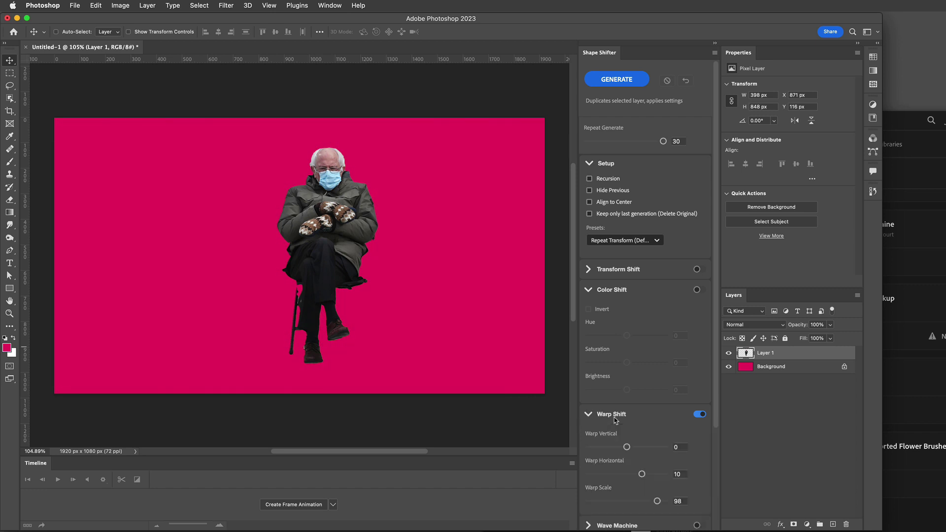
pyautogui.click(698, 290)
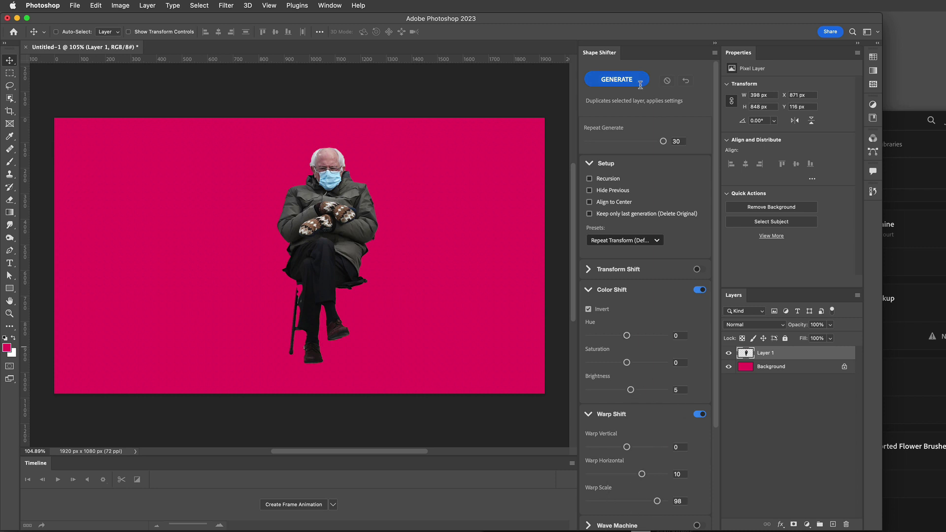
pyautogui.click(620, 81)
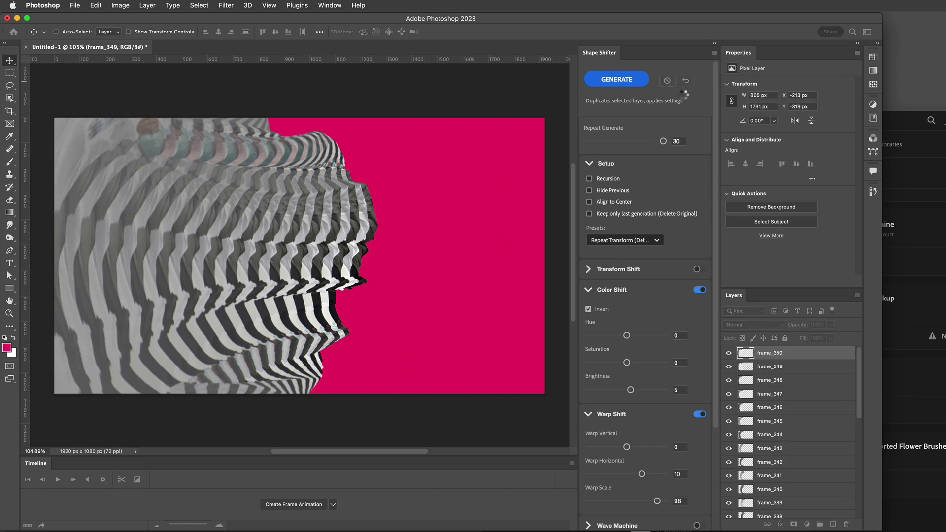
# Step: Revert the warped frames, and generate 30 again with Recursion, Hide Previous, Align to Center and a Warp Scale of 93
pyautogui.click(687, 82)
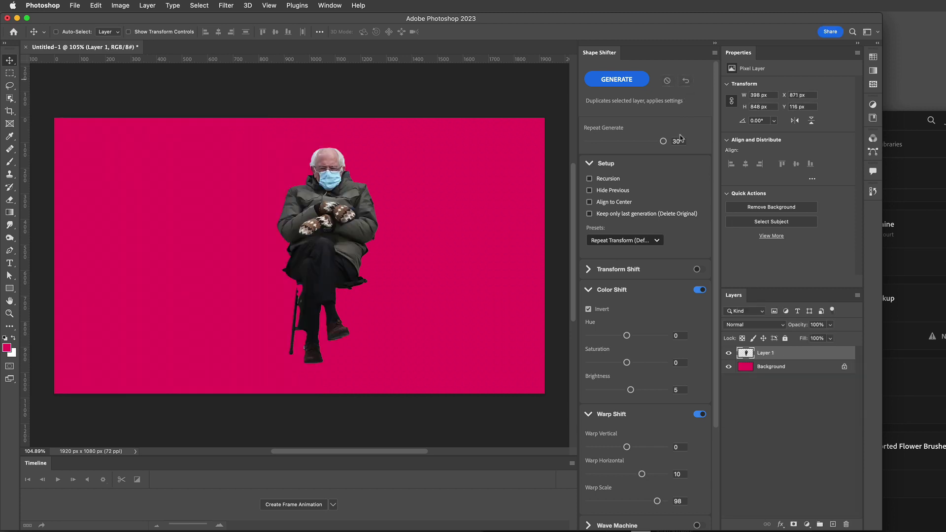
pyautogui.click(614, 179)
pyautogui.click(602, 79)
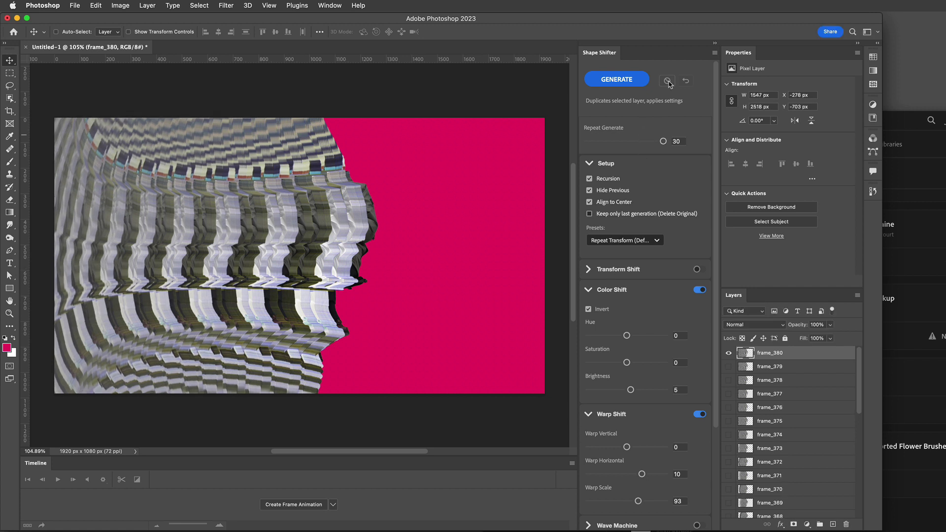
# Step: Create a timeline from the warped figure frames, then play and stop the animation
pyautogui.scroll(-3, 658, 487)
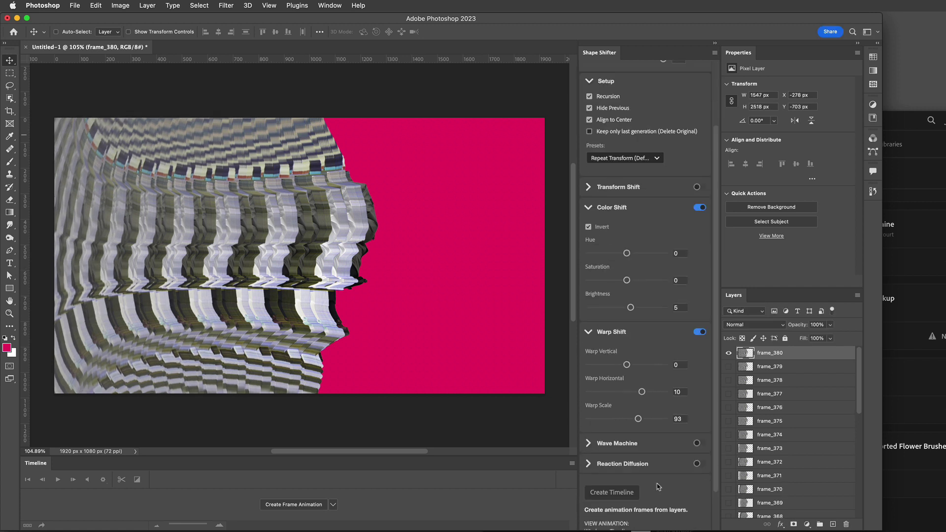
pyautogui.click(625, 493)
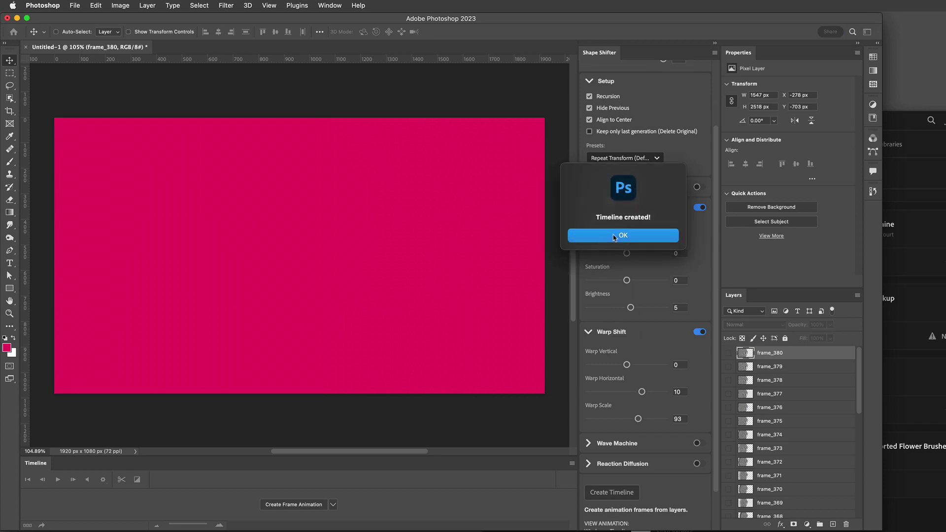
pyautogui.click(622, 237)
pyautogui.press('space')
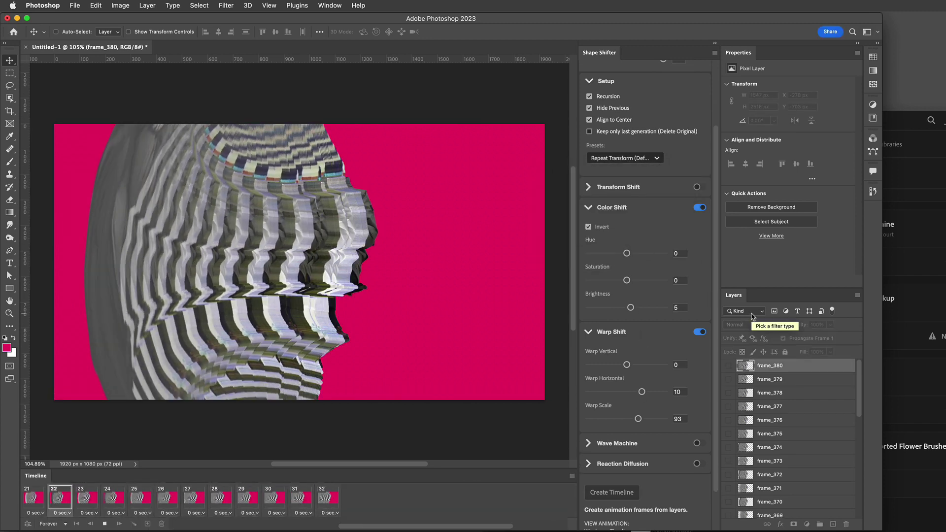
pyautogui.press('space')
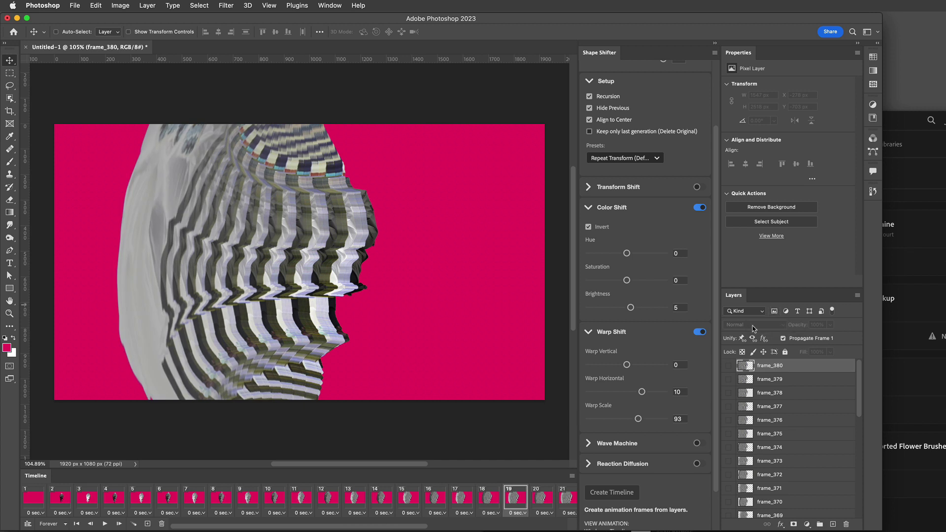
# Step: Revert the frames to Layer 1, and move the figure to about X 740 px, Y 167 px
pyautogui.scroll(3, 642, 323)
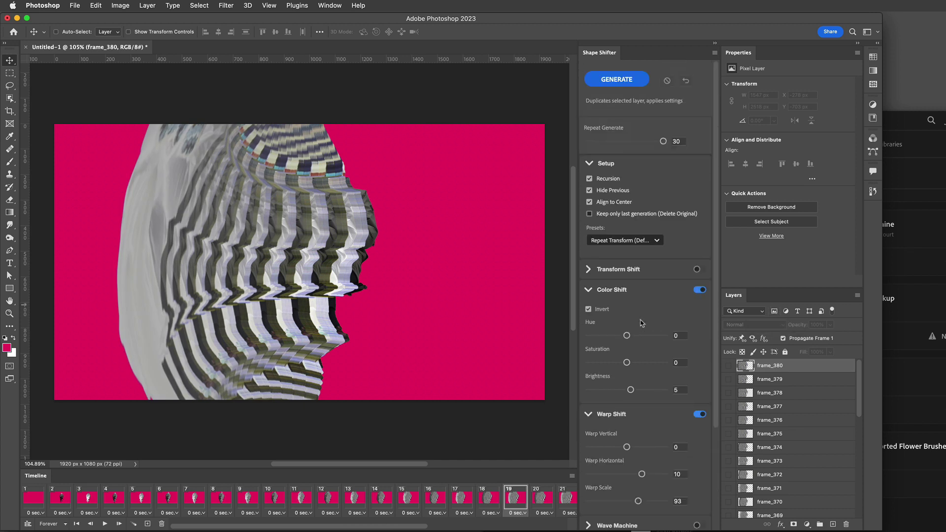
pyautogui.click(686, 83)
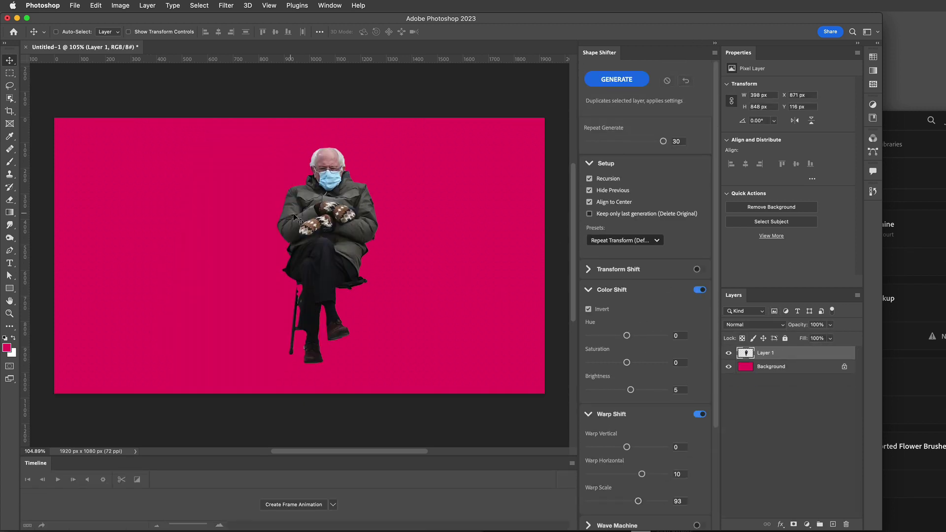
pyautogui.moveTo(294, 217); pyautogui.dragTo(260, 229)
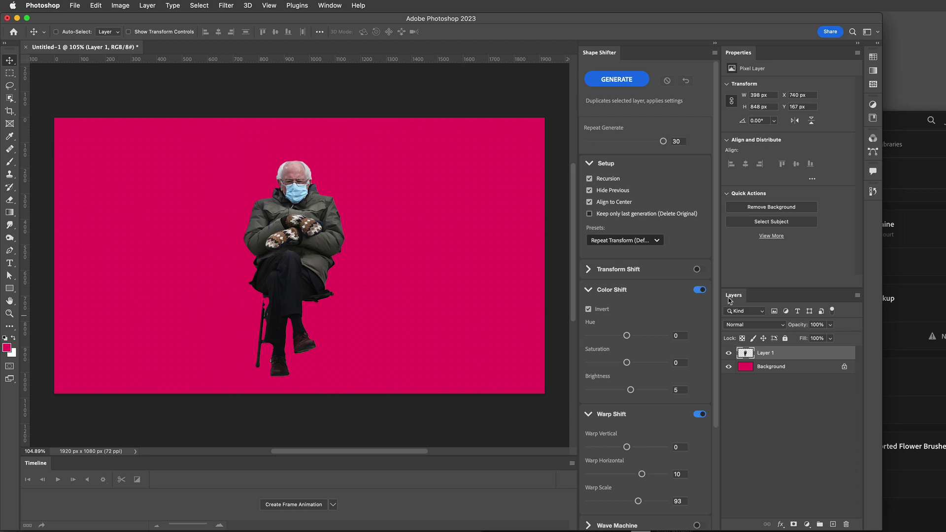
# Step: Enable Transform Shift, Color Shift, Warp Shift, Wave Machine and Reaction Diffusion together, and generate frames from the figure, stopping the run partway
pyautogui.click(618, 295)
pyautogui.click(616, 313)
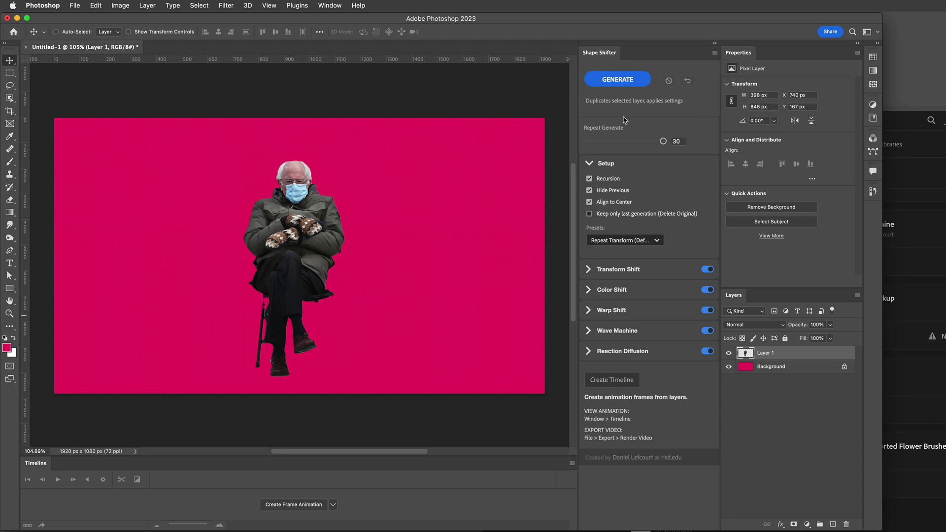
pyautogui.click(628, 84)
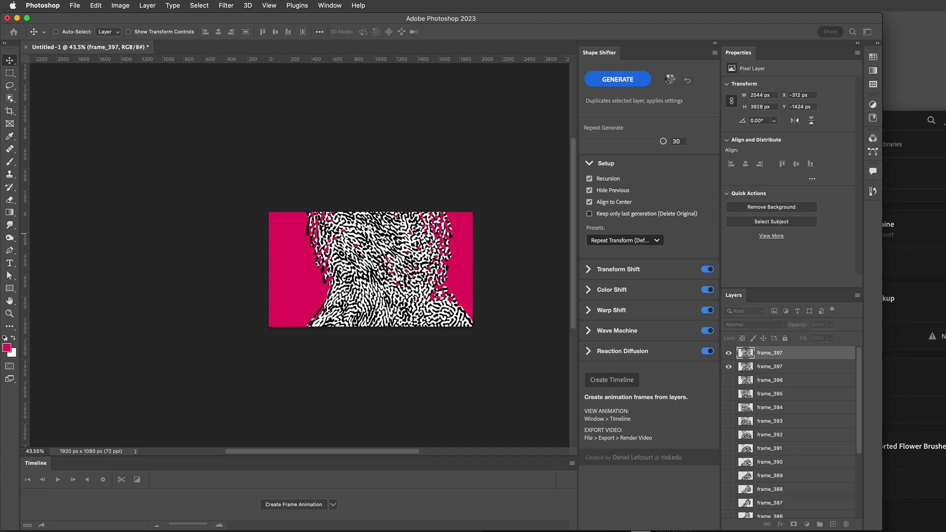
pyautogui.click(670, 81)
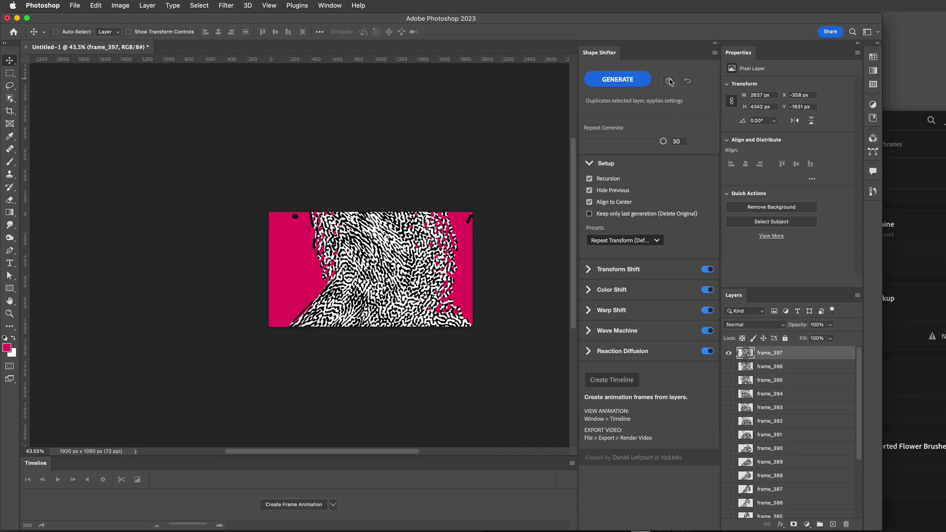
# Step: Scale the topmost generated frame down to about 19% around its center, and set Repeat Generate to 8
pyautogui.press('super+t')
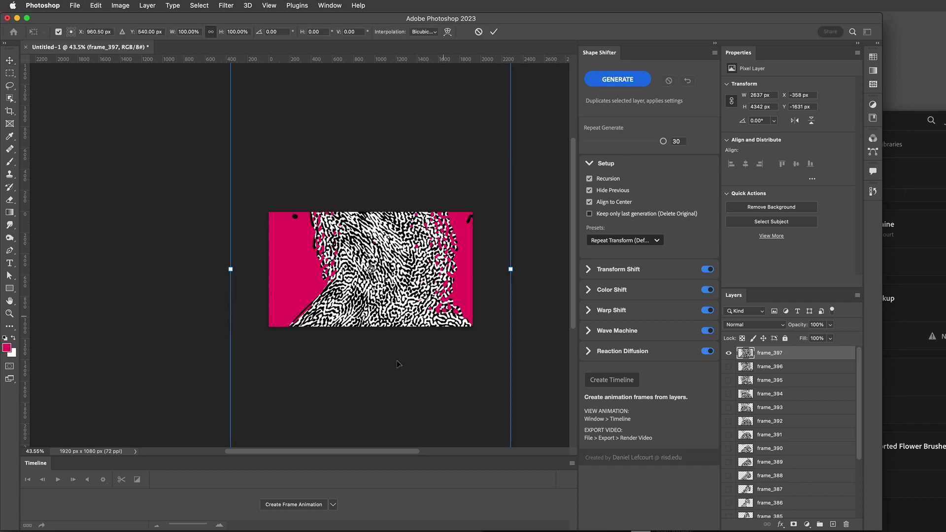
pyautogui.scroll(-3, 336, 359)
pyautogui.scroll(3, 336, 359)
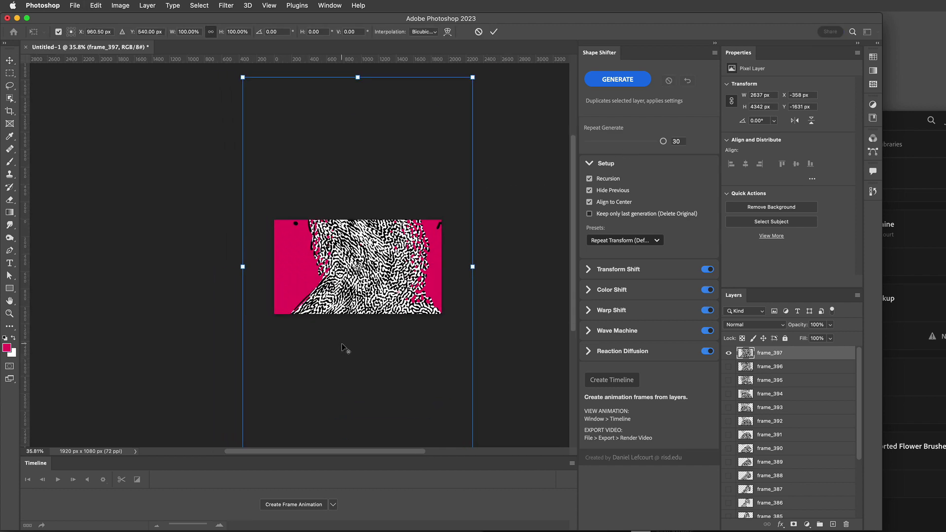
pyautogui.scroll(1, 347, 330)
pyautogui.scroll(-3, 468, 241)
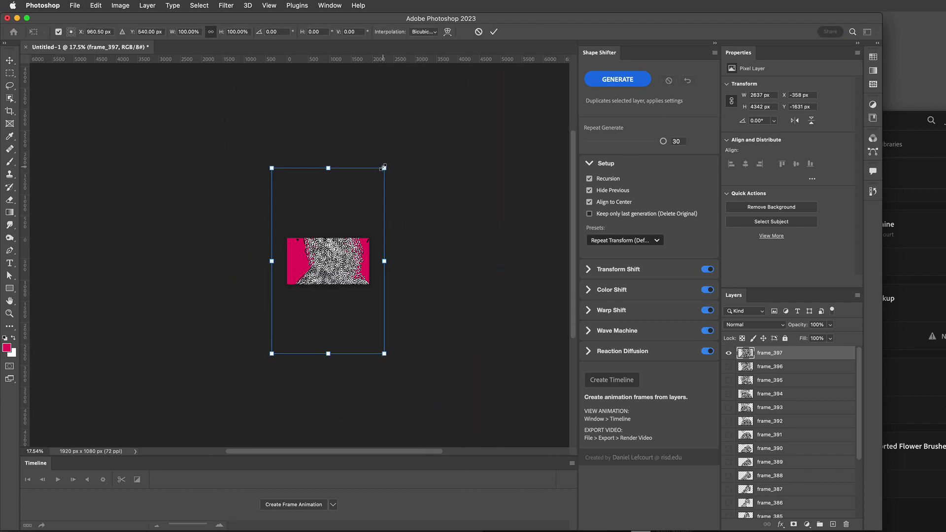
pyautogui.moveTo(384, 167); pyautogui.dragTo(343, 245)
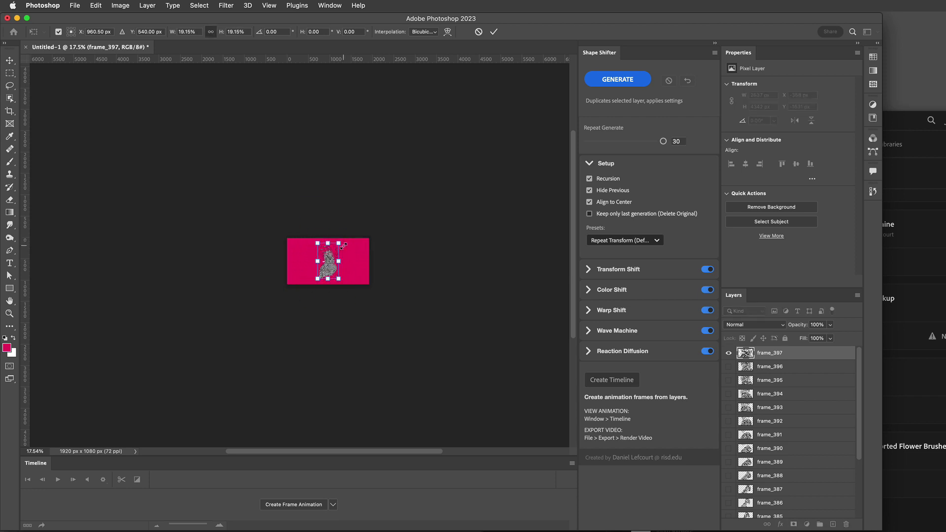
pyautogui.press('Return')
pyautogui.scroll(5, 332, 271)
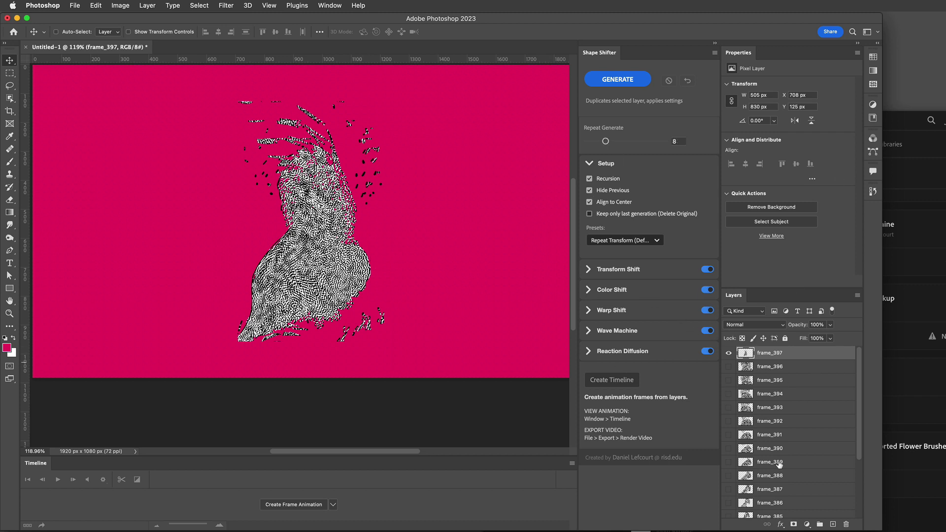
# Step: Delete all the generated frame layers, and make Layer 1 with the figure visible
pyautogui.scroll(-3, 801, 491)
pyautogui.keyDown('shift'); pyautogui.click(799, 485); pyautogui.keyUp('shift')
pyautogui.press('Delete')
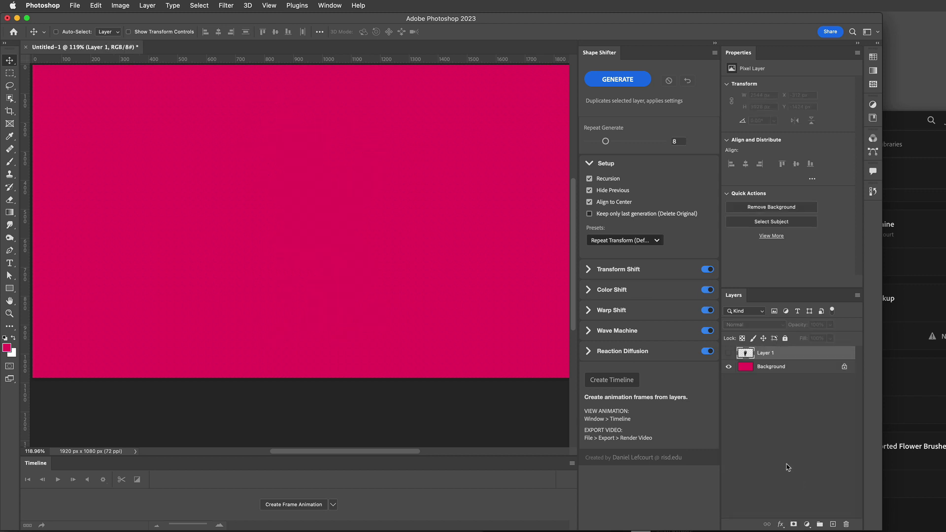
pyautogui.click(730, 353)
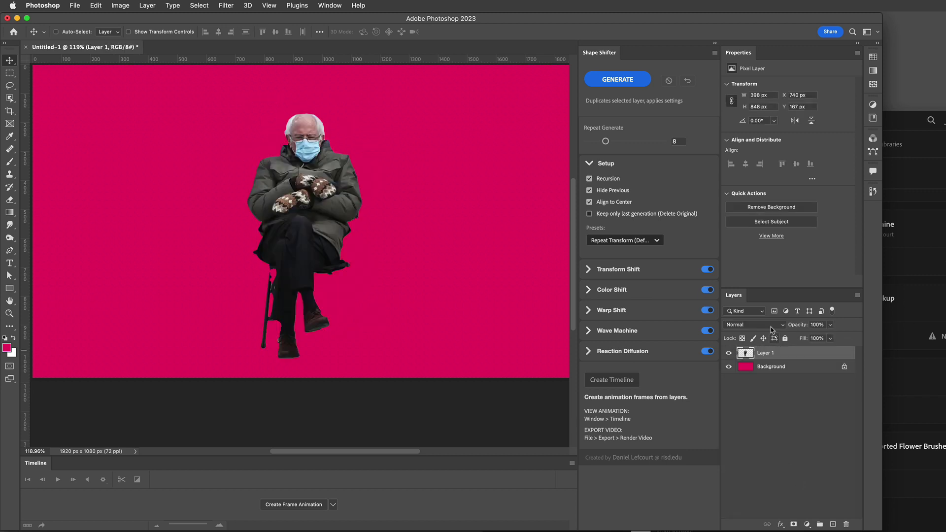
# Step: Load the Evolving Creature preset, and expand its Color Shift and Transform Shift settings
pyautogui.click(637, 241)
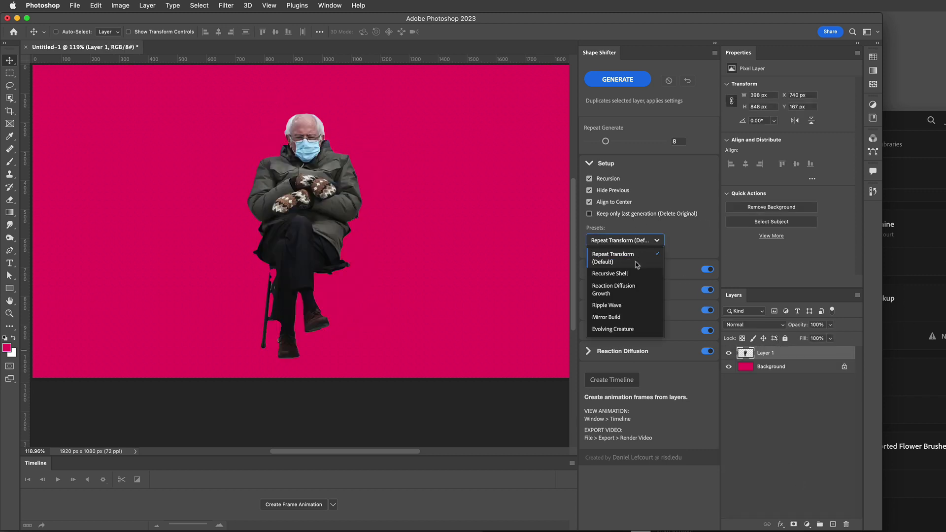
pyautogui.click(638, 329)
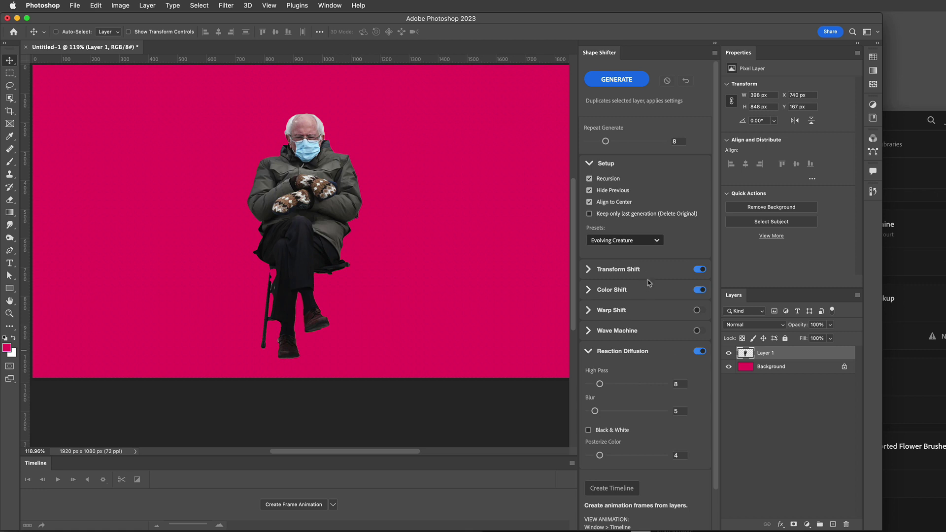
pyautogui.click(617, 291)
pyautogui.click(621, 270)
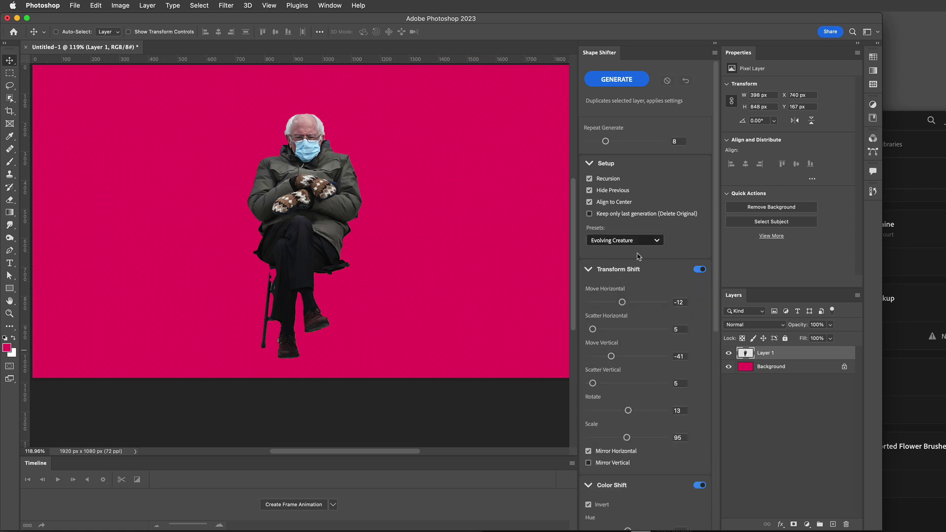
# Step: Load the Recursive Shell preset for the figure layer
pyautogui.click(624, 240)
pyautogui.click(632, 274)
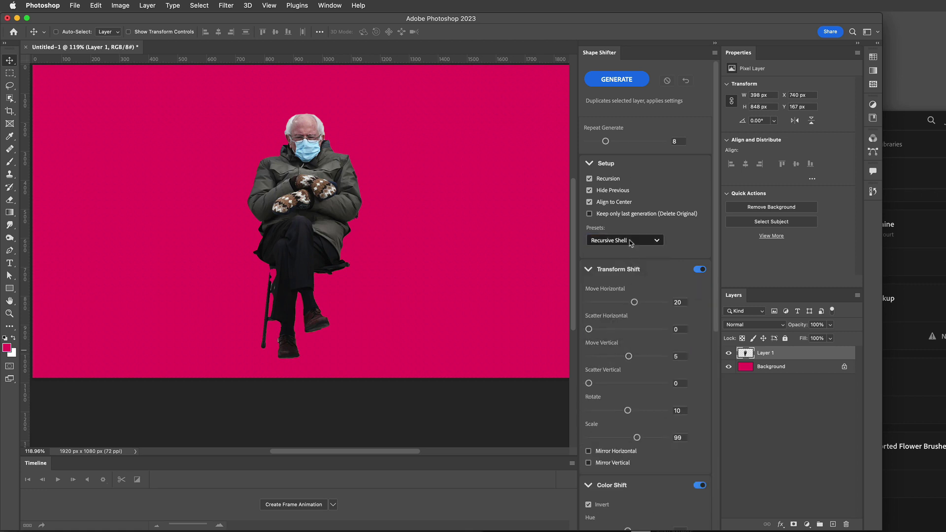
# Step: Load the Mirror Build preset and generate three rounds of 8 frames from the figure layer
pyautogui.click(630, 241)
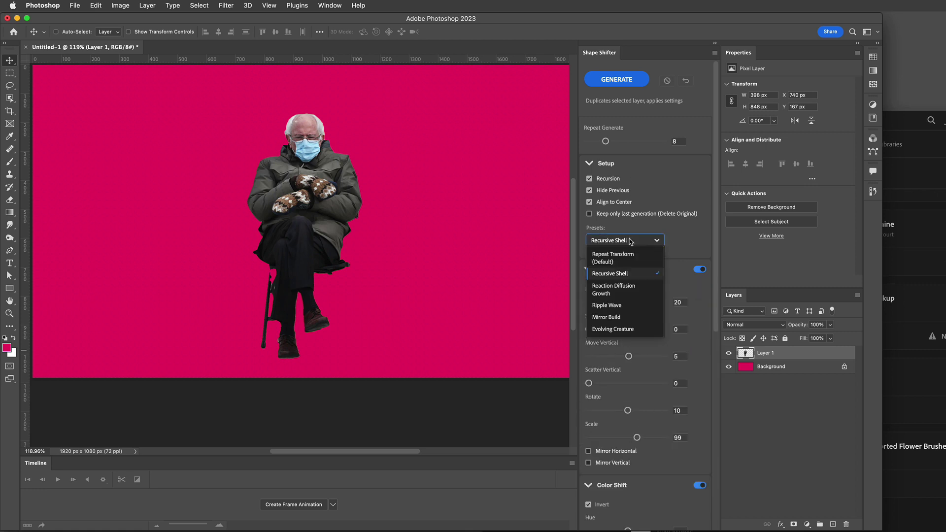
pyautogui.click(626, 318)
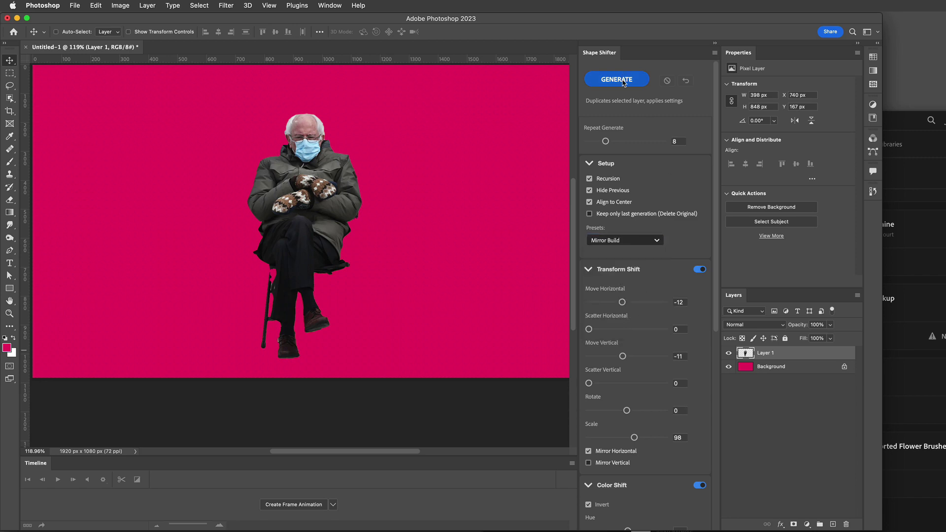
pyautogui.click(623, 82)
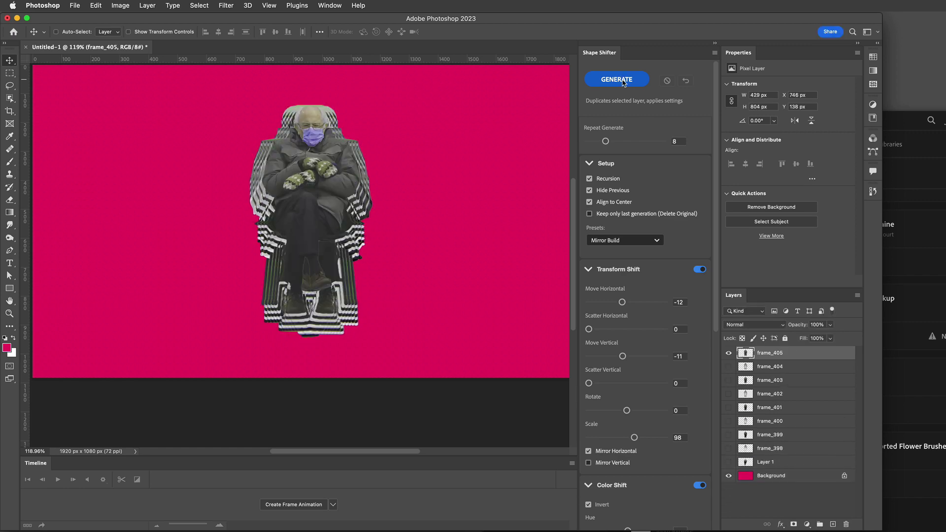
pyautogui.click(623, 81)
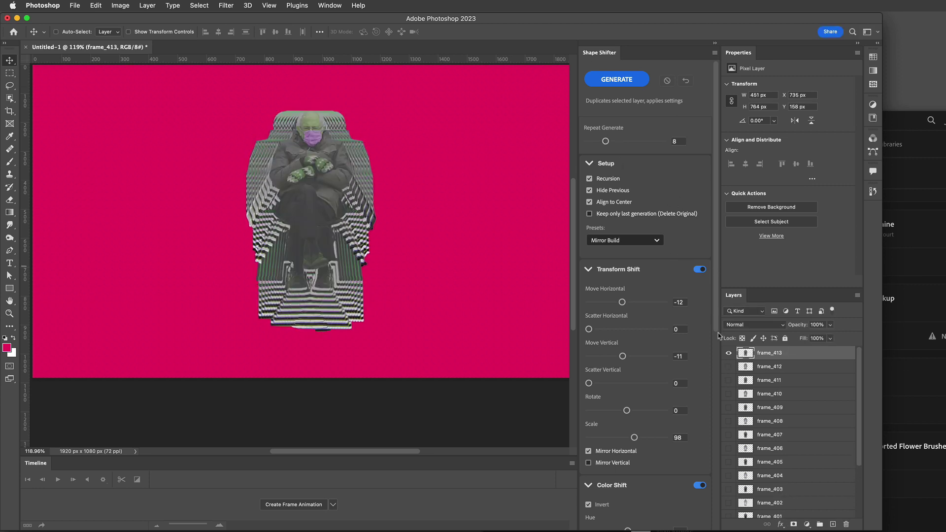
pyautogui.click(619, 80)
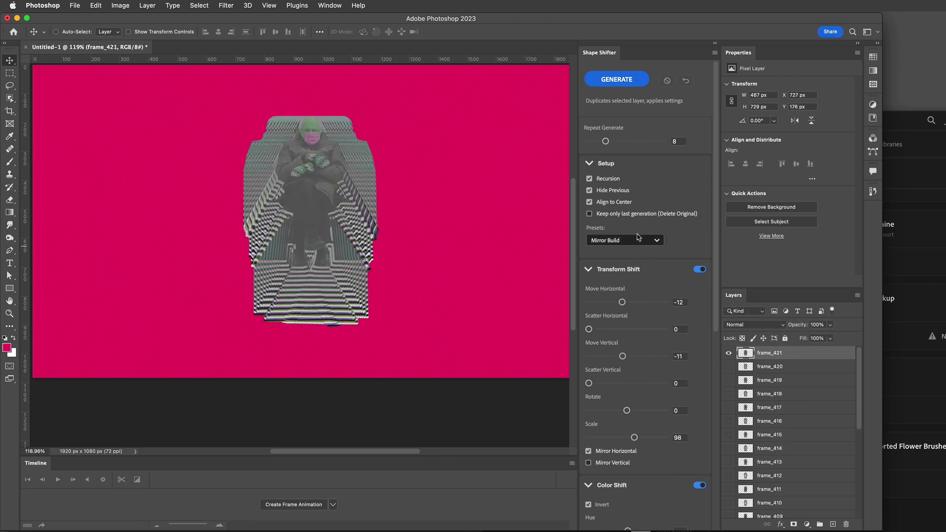
# Step: Undo the three Mirror Build generations, and generate two rounds of 8 frames from the figure with the Evolving Creature preset
pyautogui.click(638, 238)
pyautogui.click(638, 331)
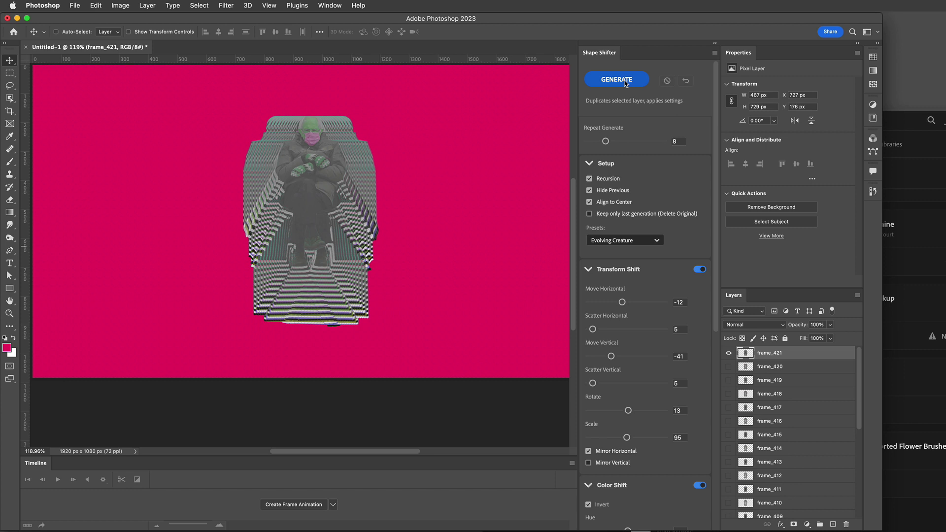
pyautogui.click(685, 82)
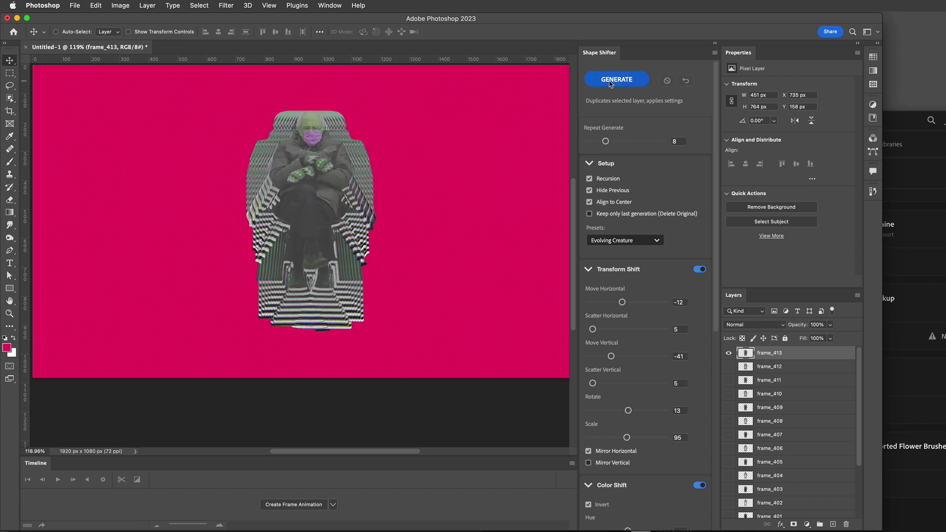
pyautogui.click(685, 82)
pyautogui.click(686, 83)
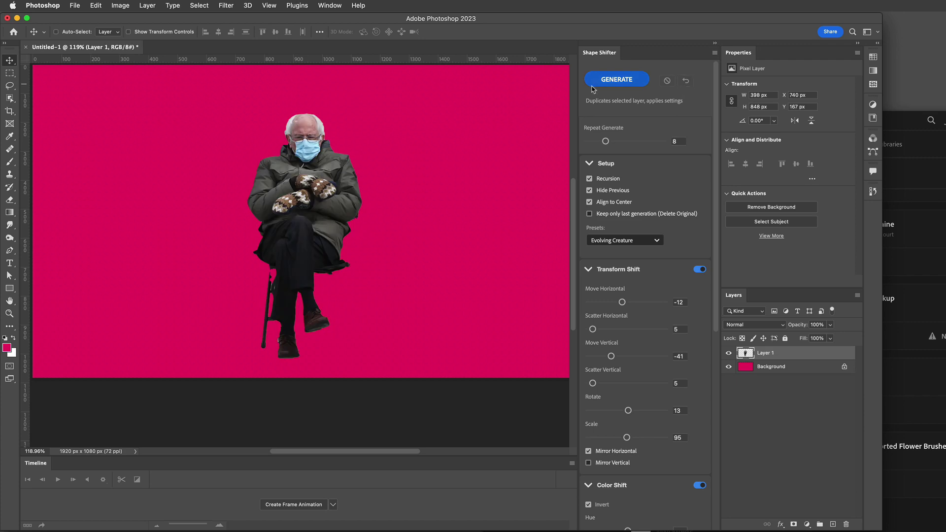
pyautogui.click(625, 80)
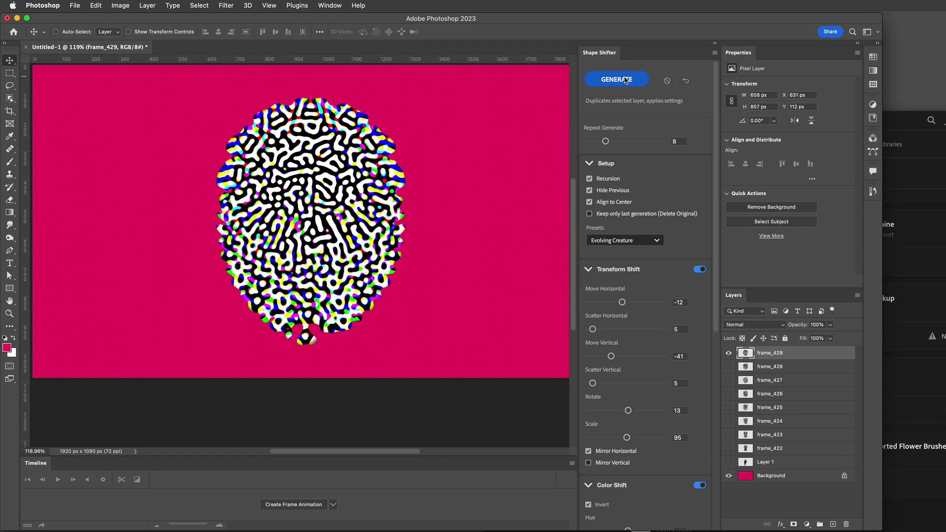
pyautogui.click(625, 80)
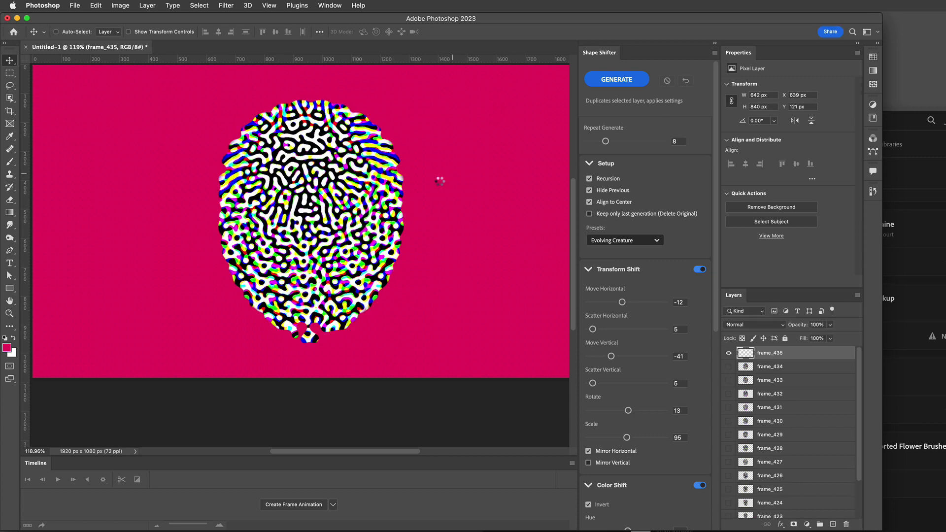
# Step: Paint a short black bar across the middle of the topmost frame with the Brush, and generate further frames from it
pyautogui.press('b')
pyautogui.press('d')
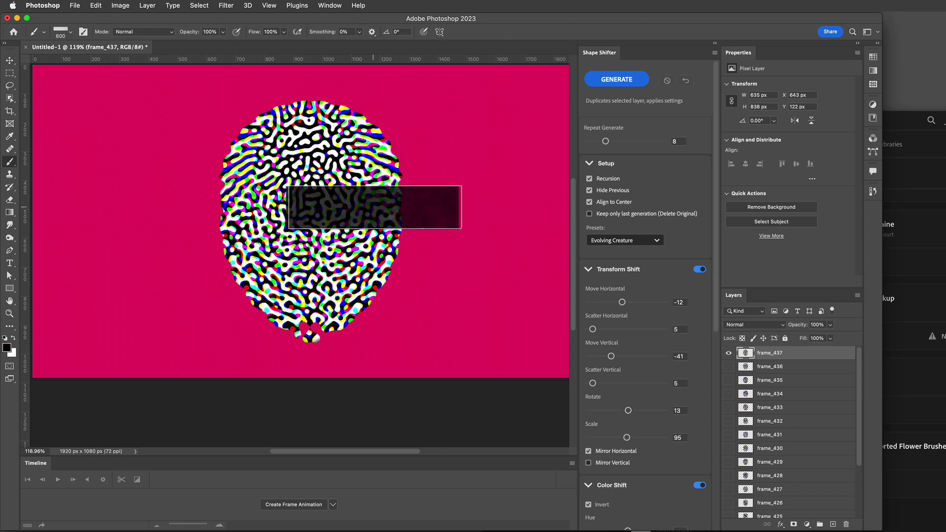
pyautogui.moveTo(375, 206); pyautogui.dragTo(415, 206)
pyautogui.click(616, 80)
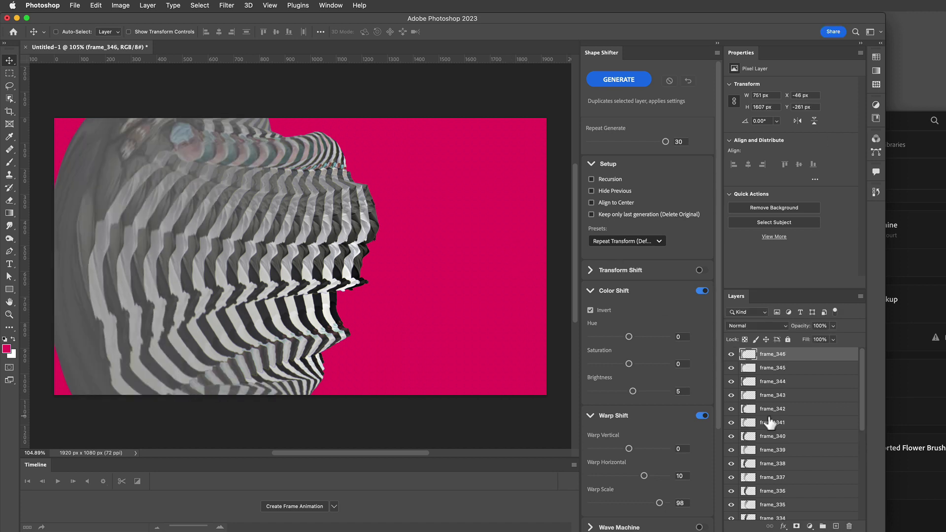
# Step: Regenerate the figure's 30 warped frames with Recursion, Hide Previous and Align to Center enabled, lowering Warp Scale to 93 during generation
pyautogui.click(689, 80)
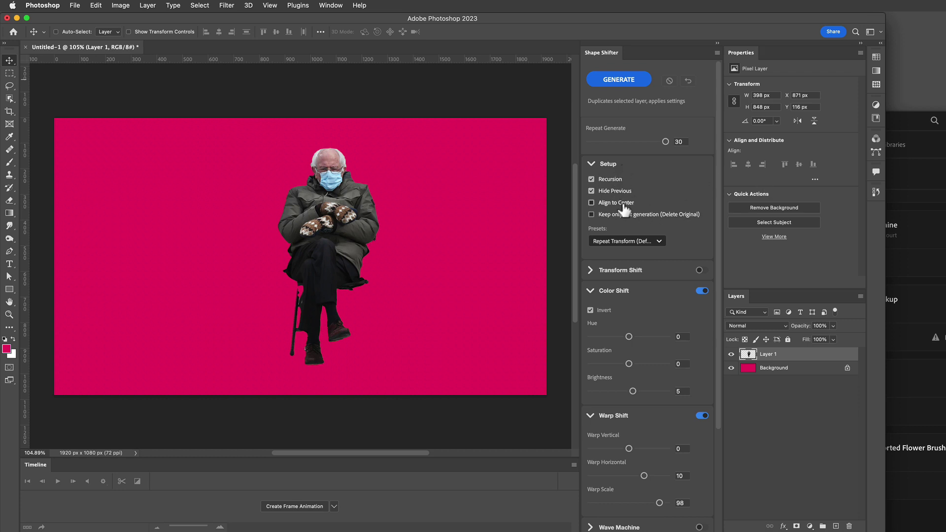
pyautogui.click(624, 208)
pyautogui.click(607, 83)
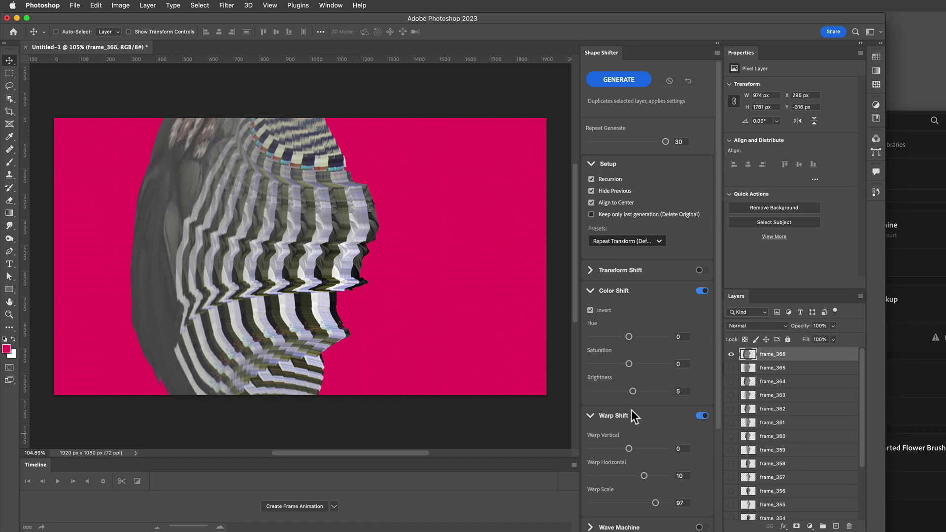
pyautogui.click(640, 503)
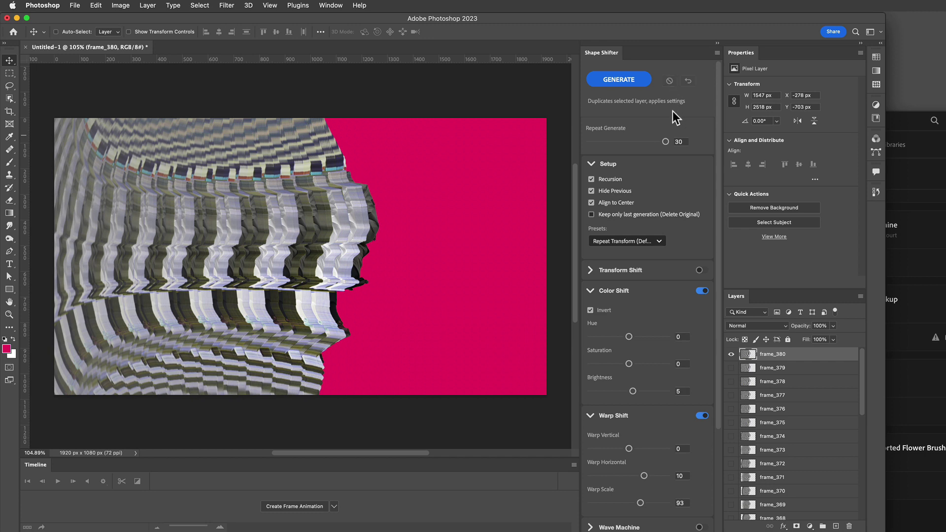
# Step: Create a timeline animation from the generated layers, and play it back briefly
pyautogui.scroll(-3, 662, 493)
pyautogui.click(629, 495)
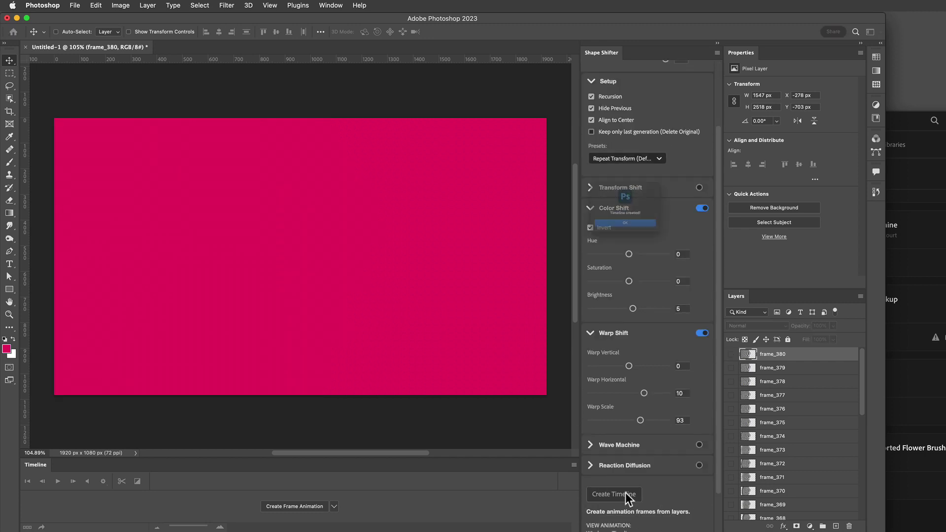
pyautogui.click(619, 232)
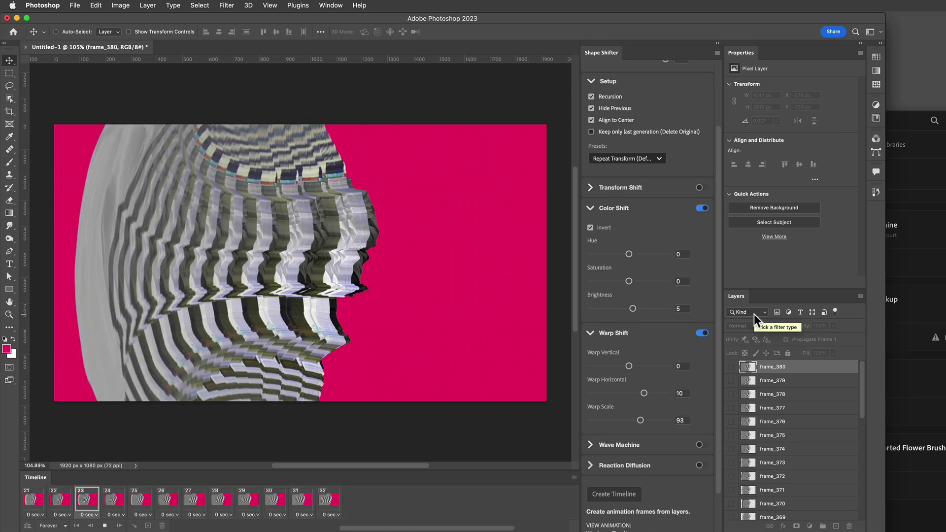
pyautogui.press('space')
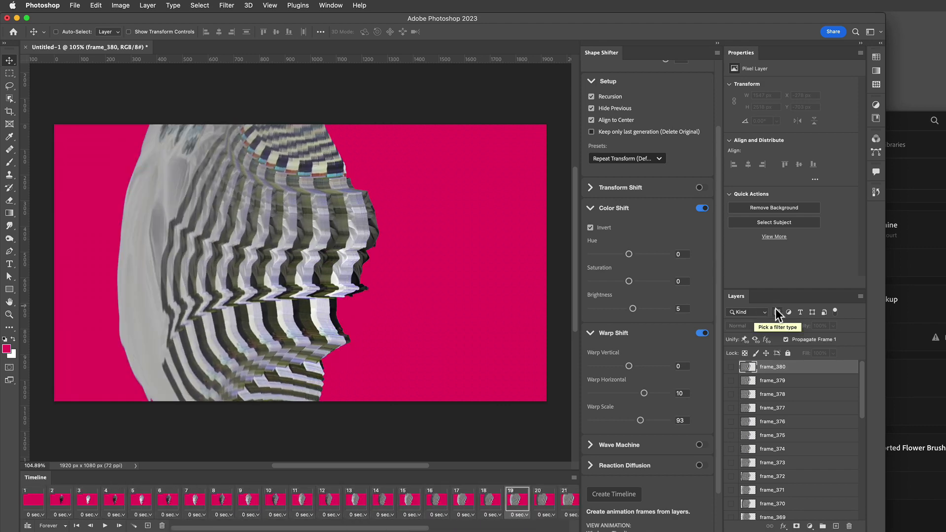
# Step: Undo the timeline and the generated frames, and move the figure to about X 740 px, Y 167 px
pyautogui.scroll(3, 641, 329)
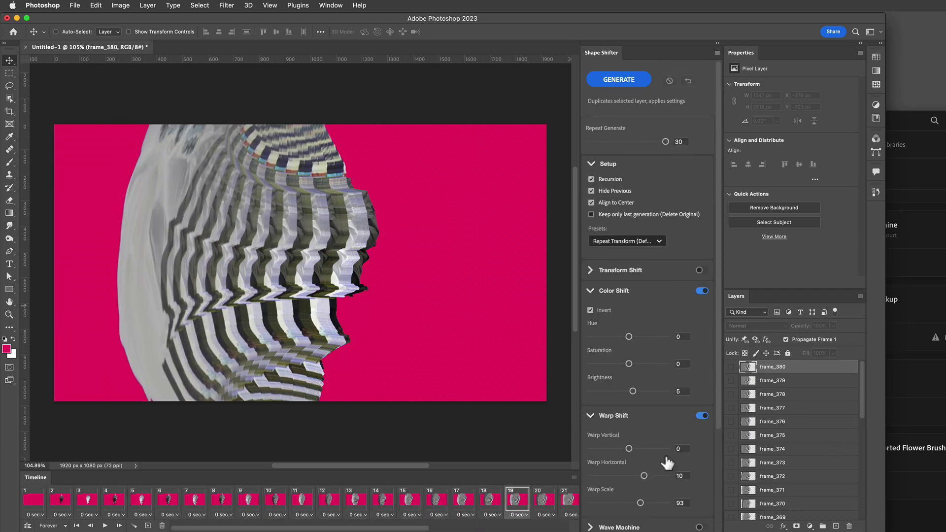
pyautogui.click(688, 81)
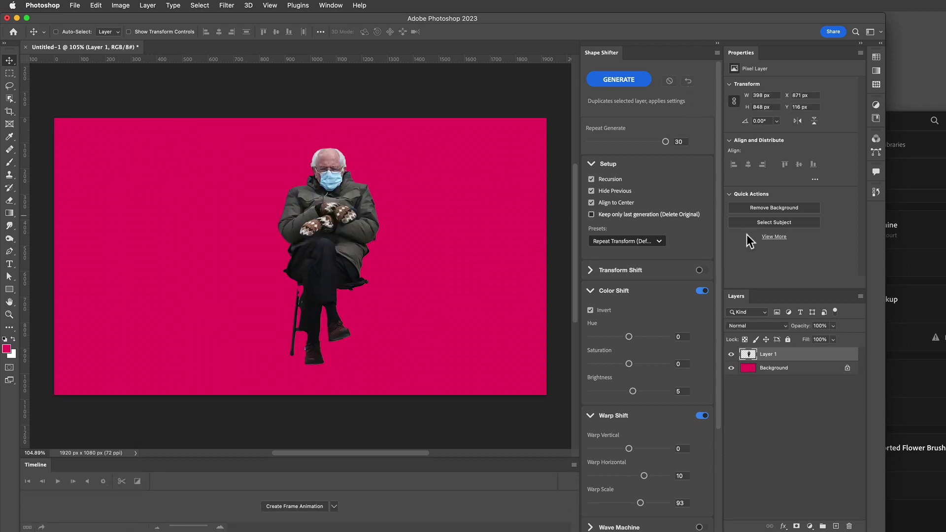
pyautogui.moveTo(313, 227); pyautogui.dragTo(248, 254)
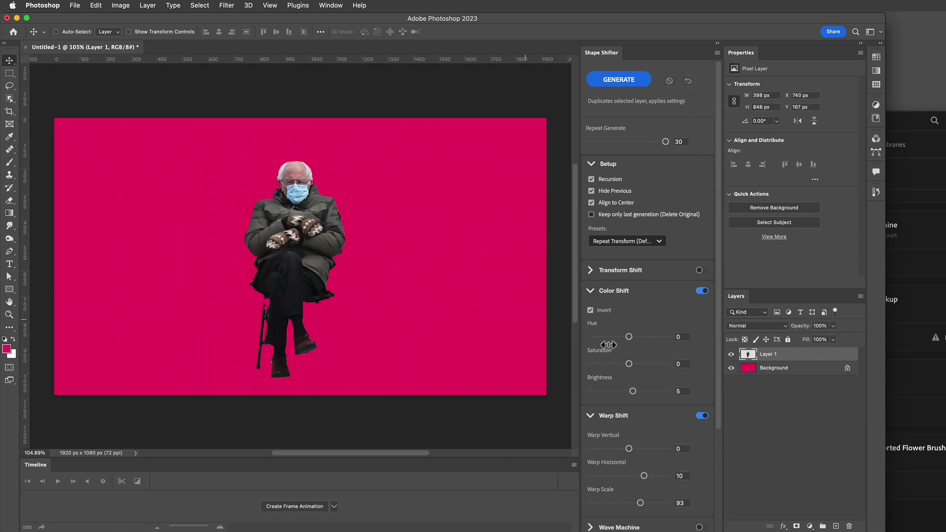
# Step: Collapse the shift settings, enable Transform Shift, Wave Machine and Reaction Diffusion as well, and generate 30 frames from the figure
pyautogui.click(618, 294)
pyautogui.click(616, 314)
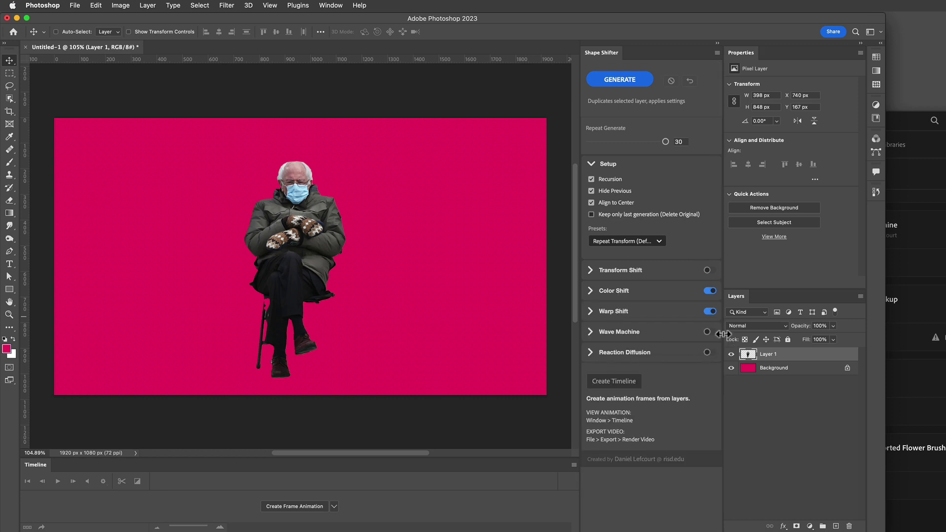
pyautogui.click(708, 332)
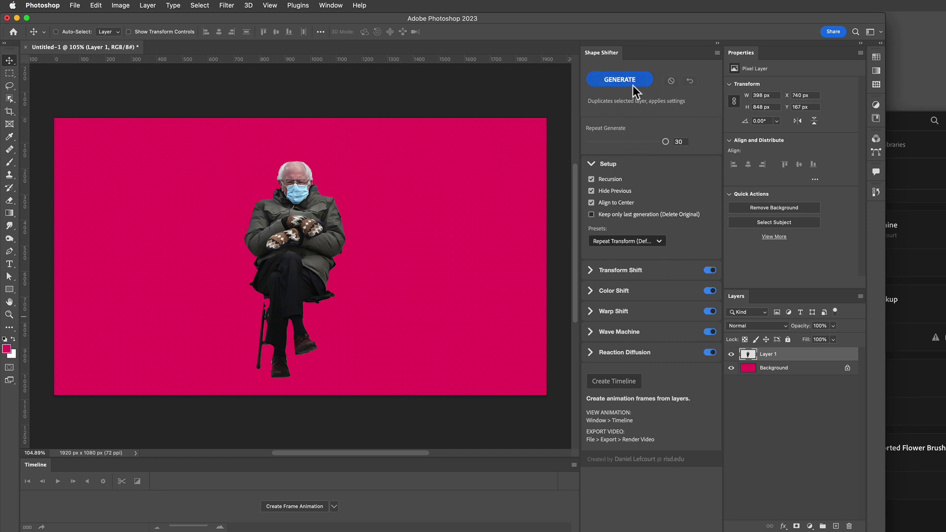
pyautogui.click(620, 79)
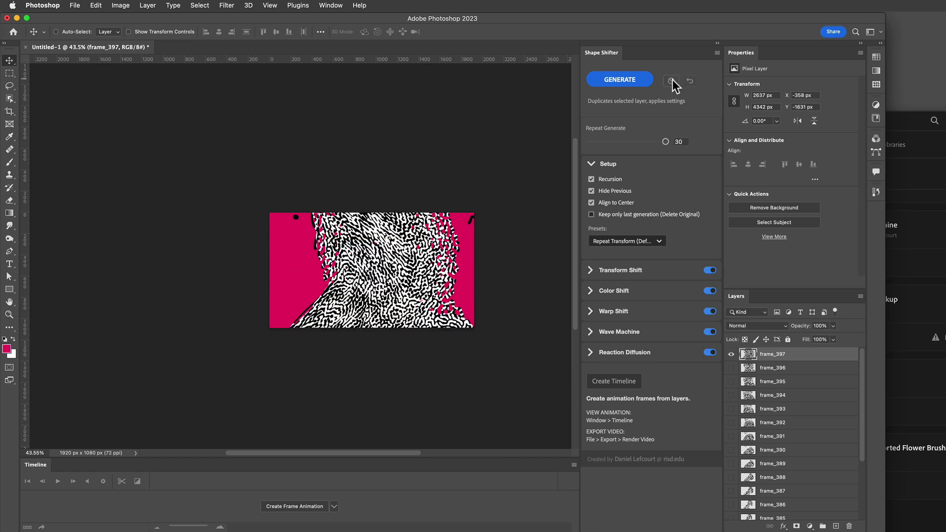
# Step: Scale the topmost generated frame down around its center to about 505 × 830 px, and set Repeat Generate to 8
pyautogui.press('super+t')
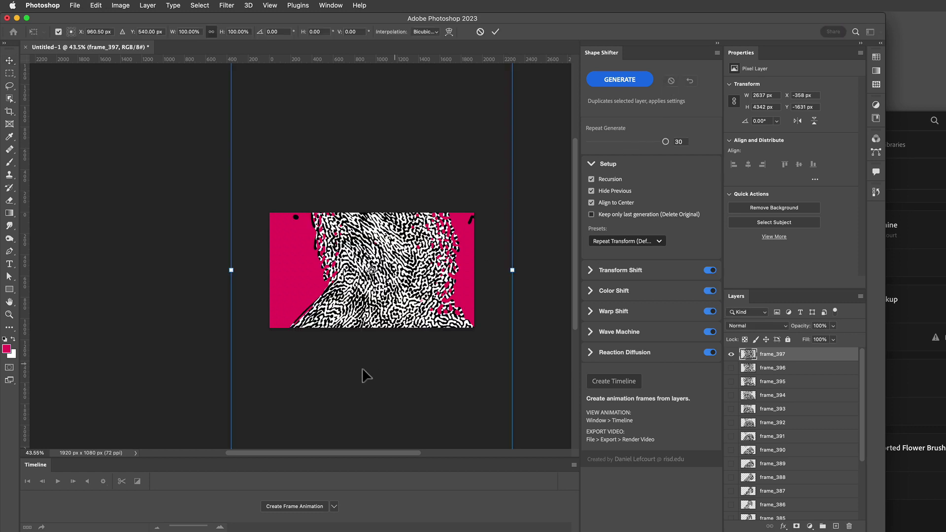
pyautogui.scroll(-6, 337, 361)
pyautogui.scroll(4, 338, 360)
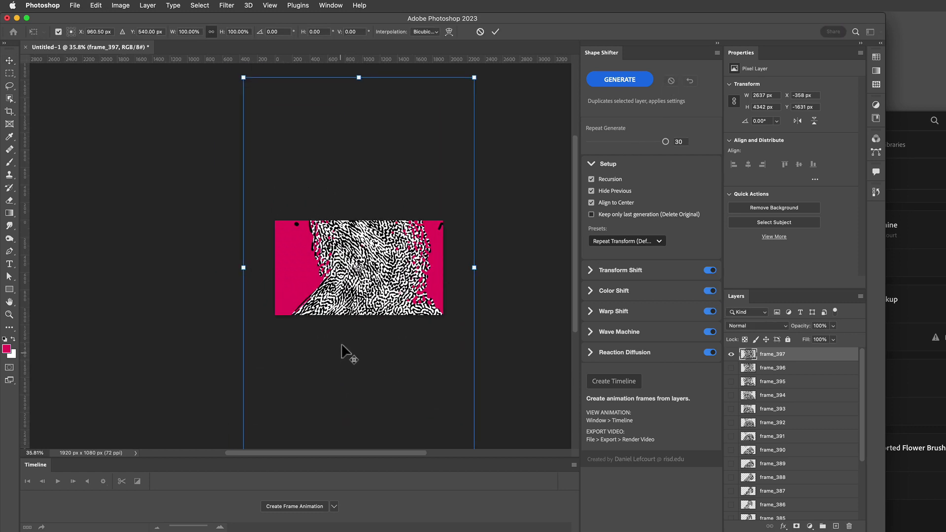
pyautogui.scroll(-4, 480, 253)
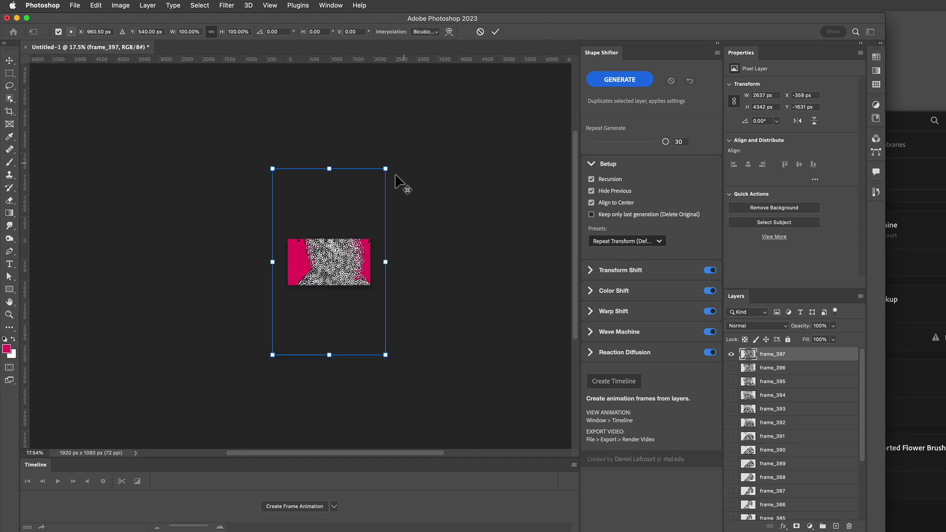
pyautogui.moveTo(380, 174); pyautogui.dragTo(341, 250)
pyautogui.press('Return')
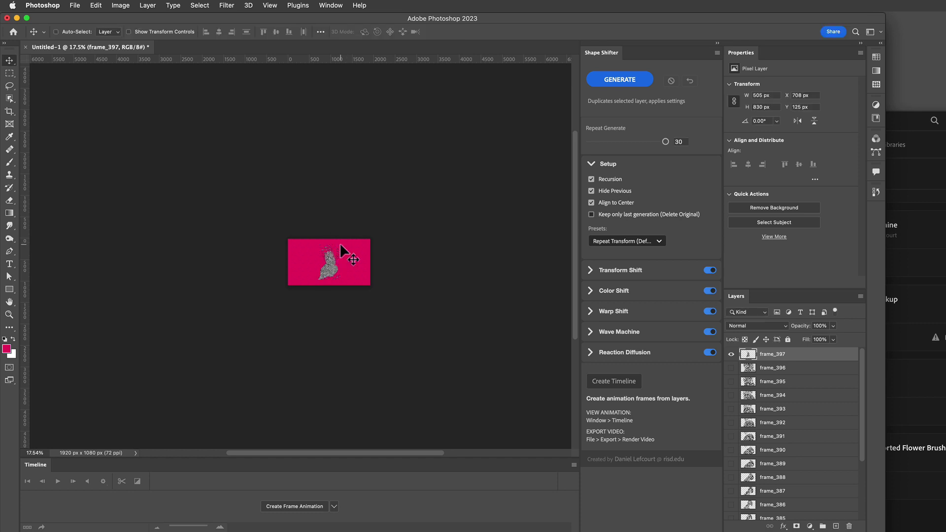
pyautogui.press('super+0')
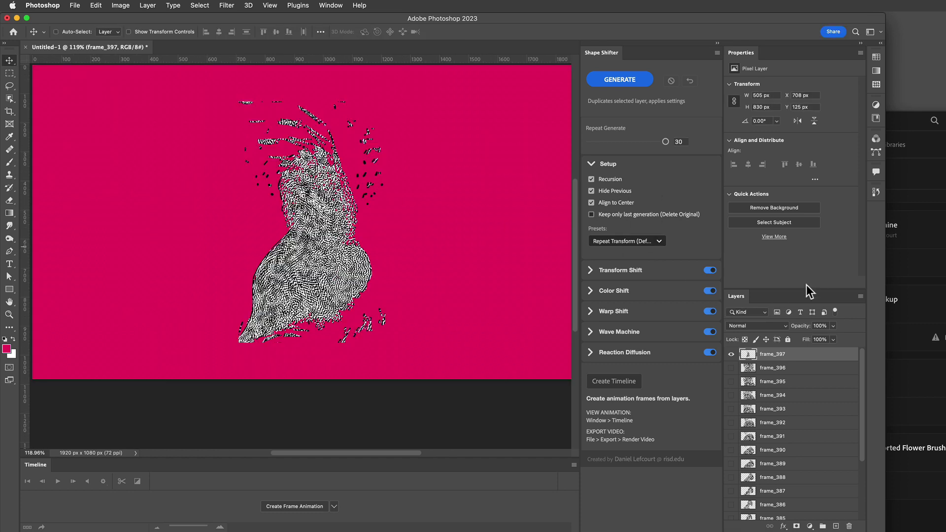
pyautogui.click(608, 141)
# Step: Remove all the generated frame layers, and make Layer 1 with the figure visible
pyautogui.scroll(-5, 791, 487)
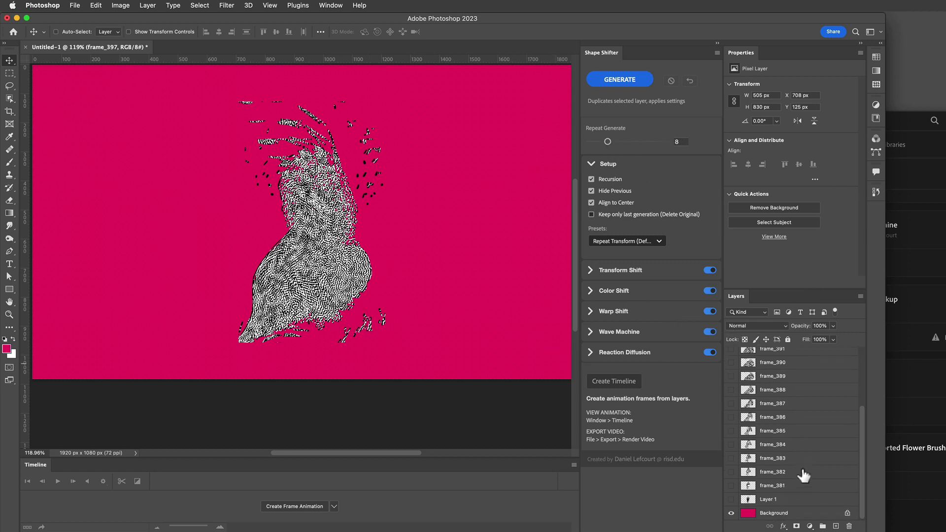
pyautogui.press('super+z')
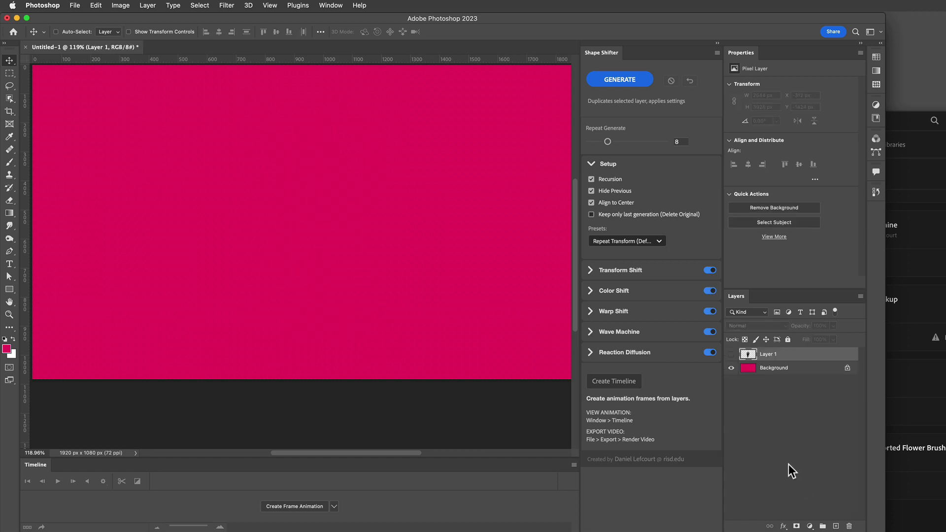
pyautogui.click(732, 354)
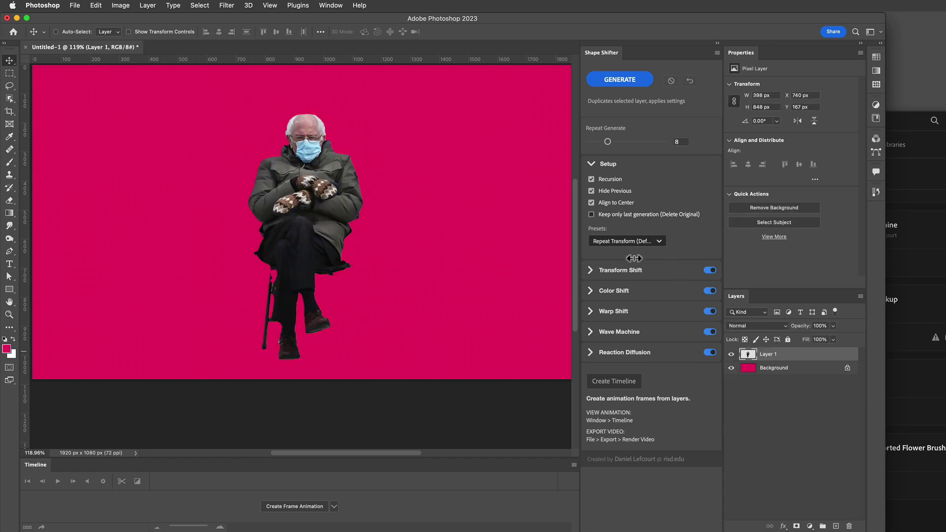
# Step: Load the Evolving Creature preset for the figure layer, and expand its Reaction Diffusion settings
pyautogui.click(639, 242)
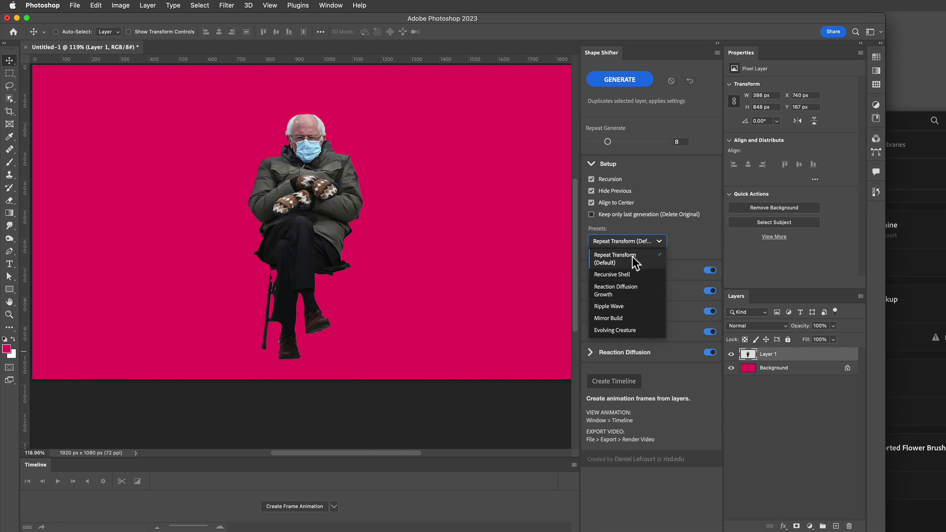
pyautogui.click(639, 330)
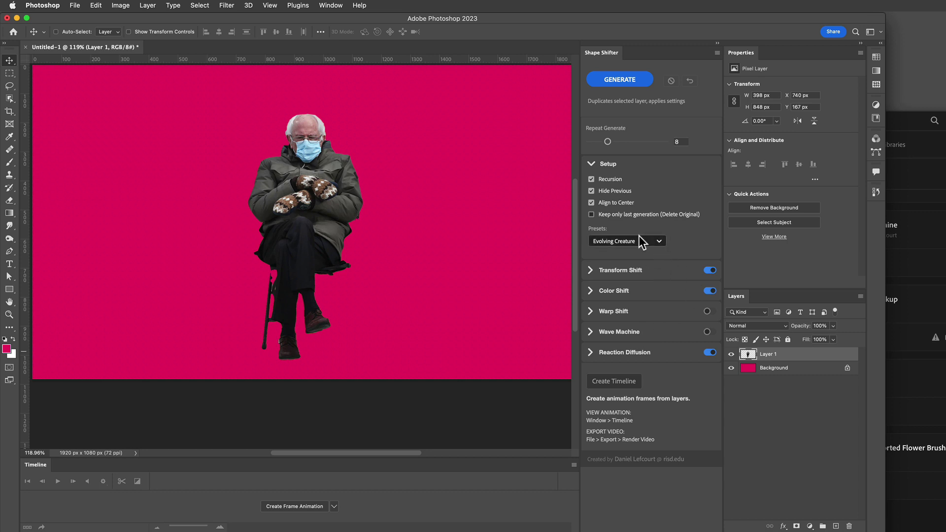
pyautogui.click(619, 352)
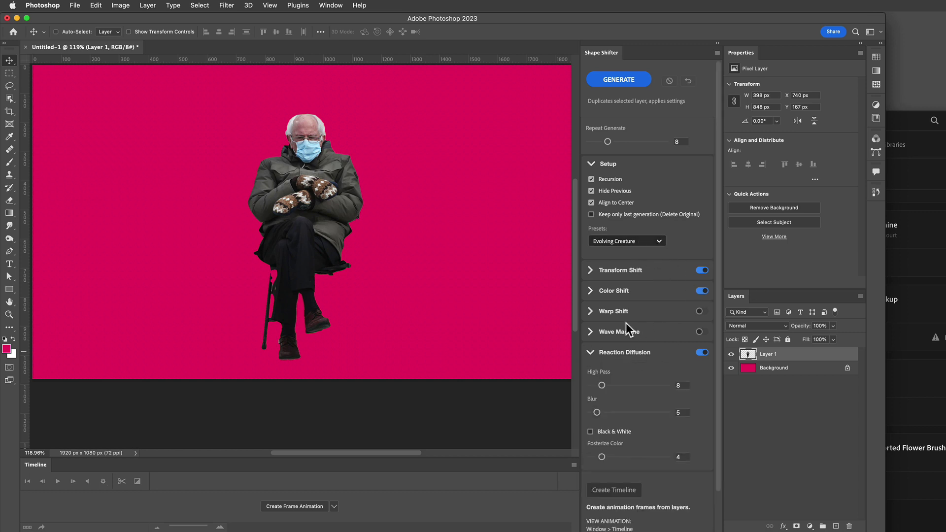
# Step: Expand the Color Shift and Transform Shift settings, and load the Recursive Shell preset
pyautogui.click(616, 289)
pyautogui.click(624, 271)
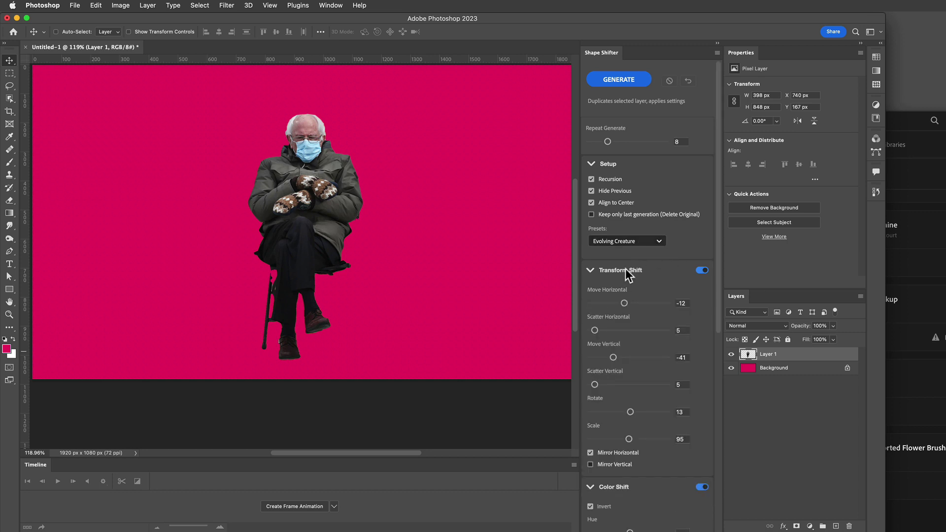
pyautogui.click(631, 241)
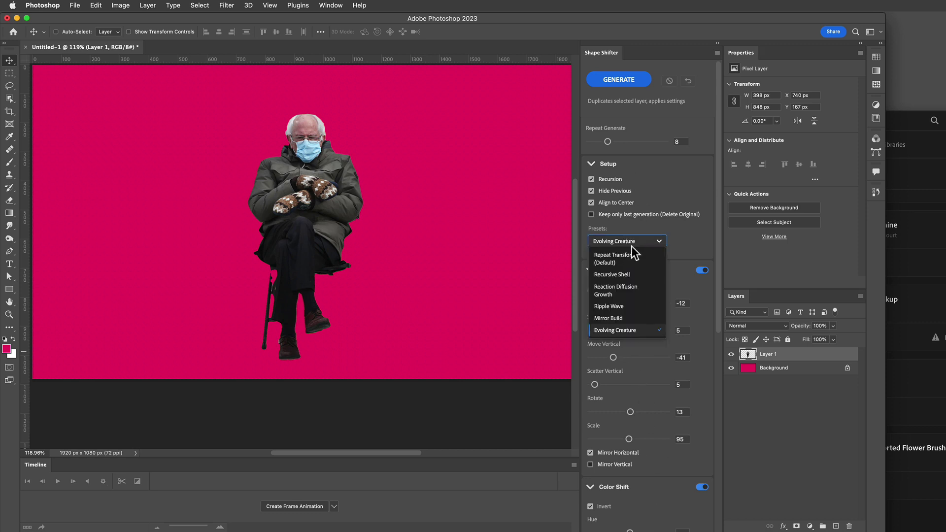
pyautogui.click(632, 274)
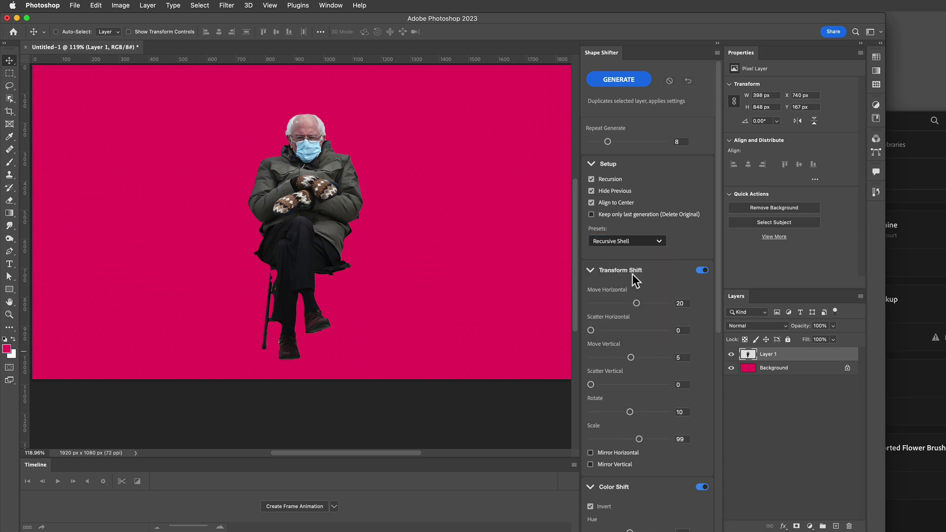
# Step: Load the Mirror Build preset and generate two batches of 8 frames from the figure layer
pyautogui.click(631, 238)
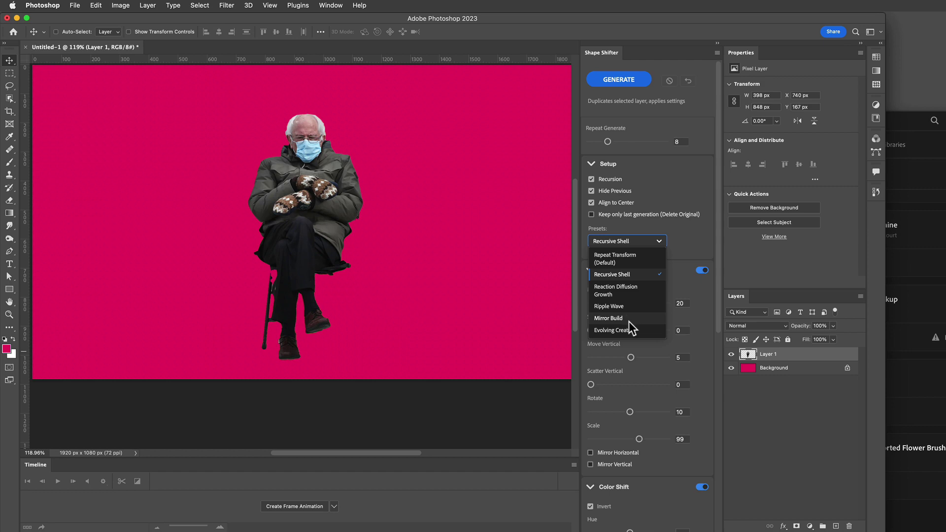
pyautogui.click(626, 319)
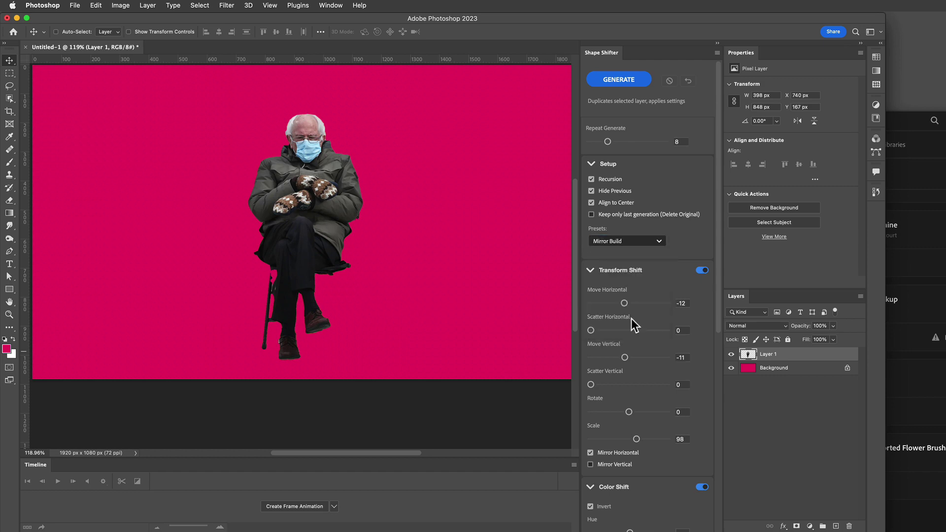
pyautogui.click(625, 80)
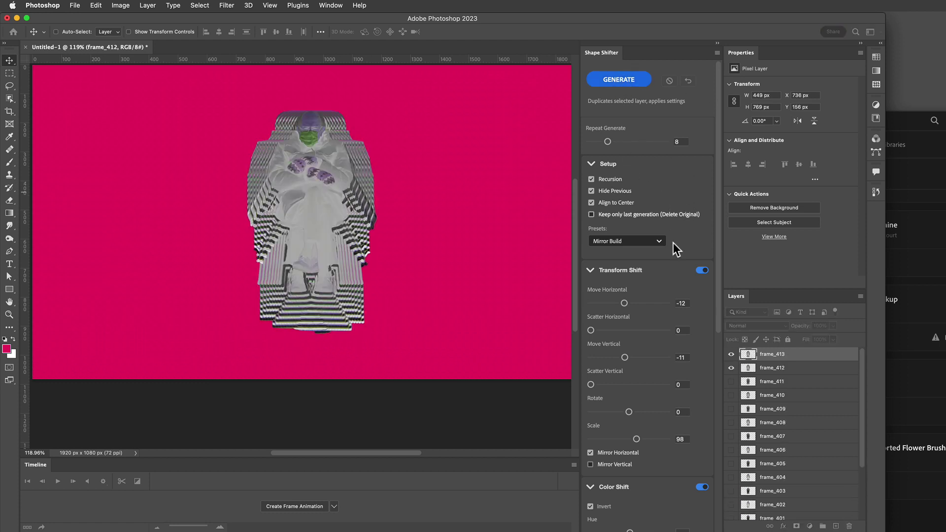
pyautogui.click(621, 79)
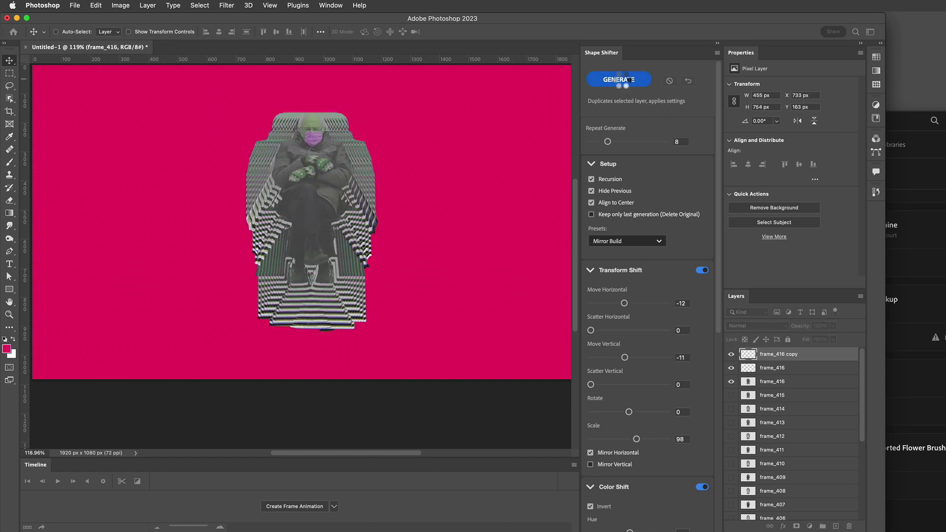
# Step: Load the Evolving Creature preset, and undo both batches of Mirror Build frames back to the original figure layer
pyautogui.click(636, 243)
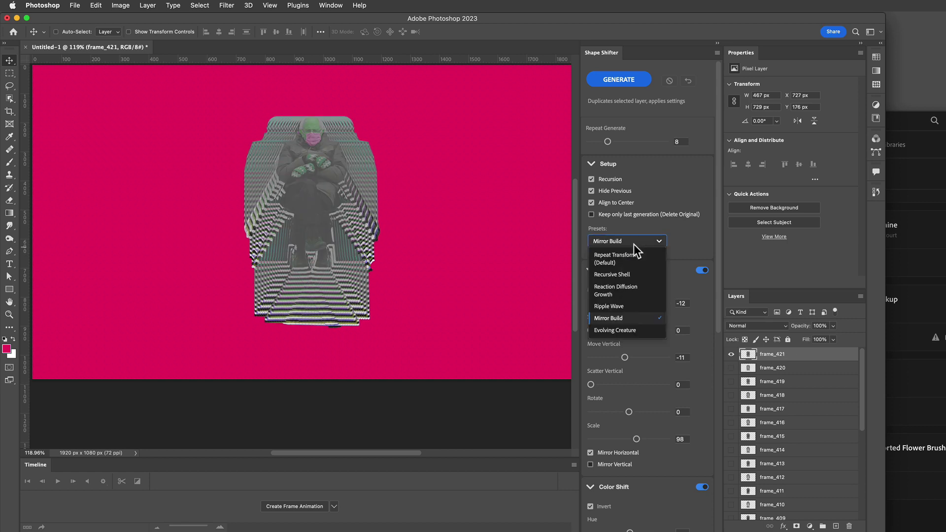
pyautogui.click(638, 329)
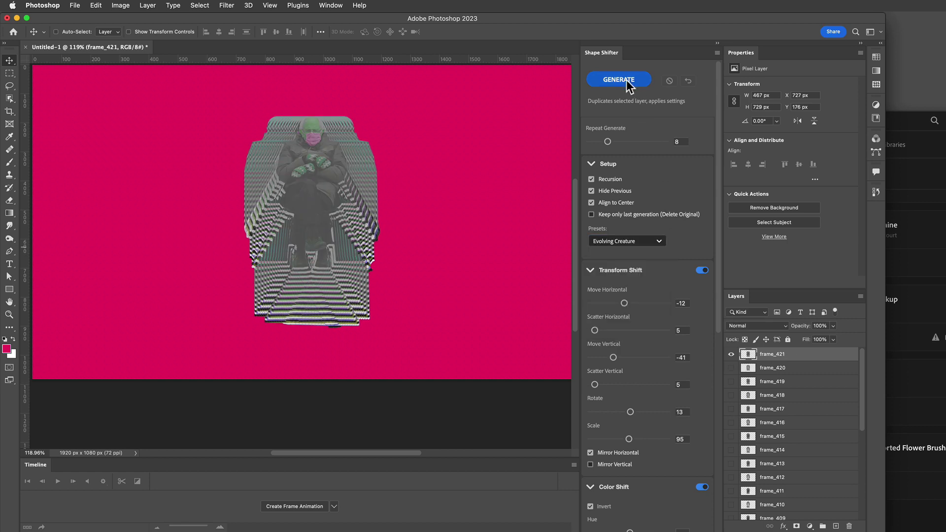
pyautogui.click(687, 80)
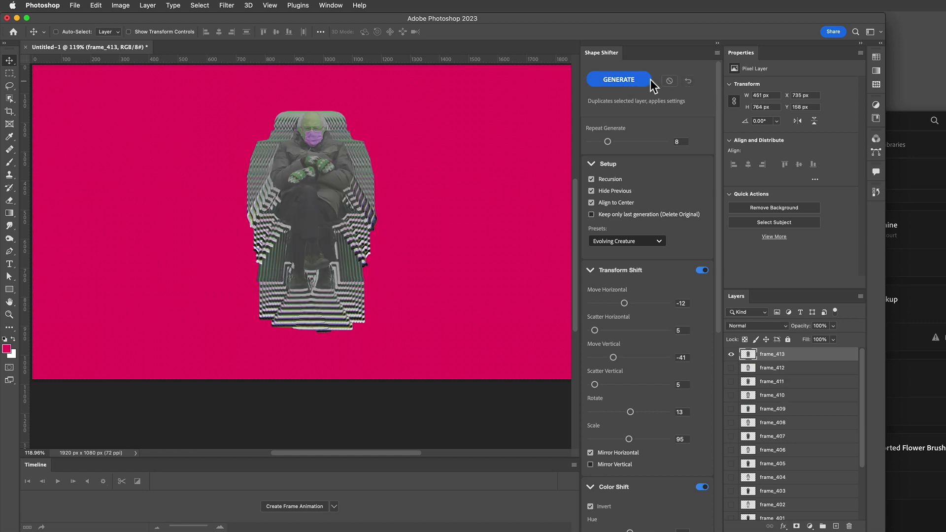
pyautogui.click(687, 81)
pyautogui.click(688, 82)
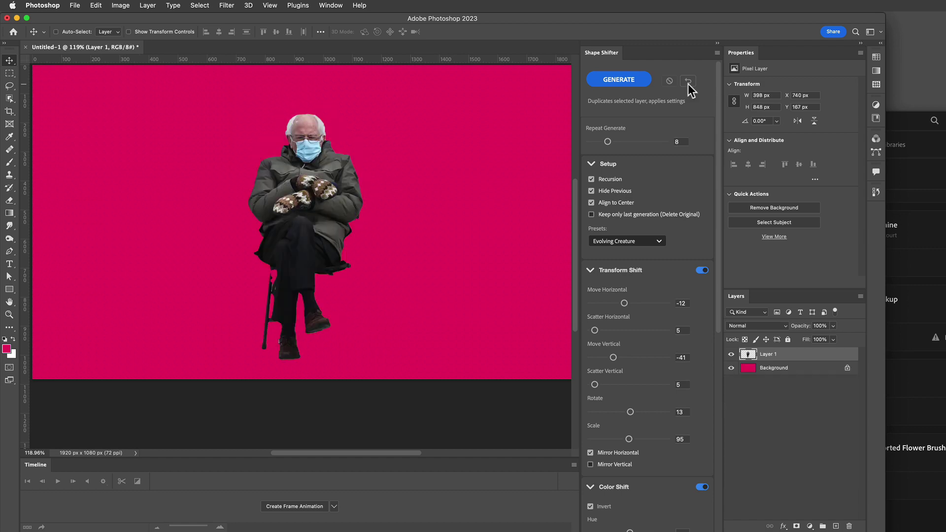
# Step: Generate two batches of 8 frames from the figure with the Evolving Creature preset
pyautogui.click(627, 79)
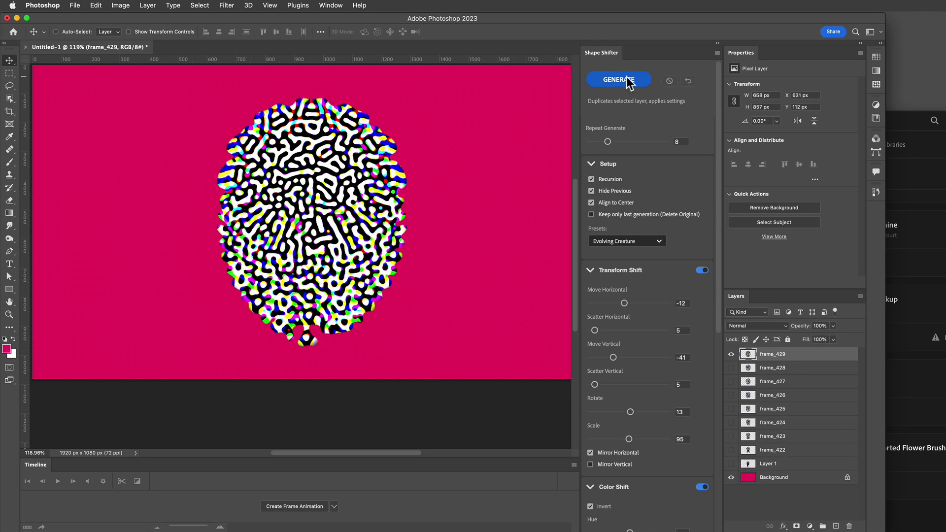
pyautogui.click(628, 81)
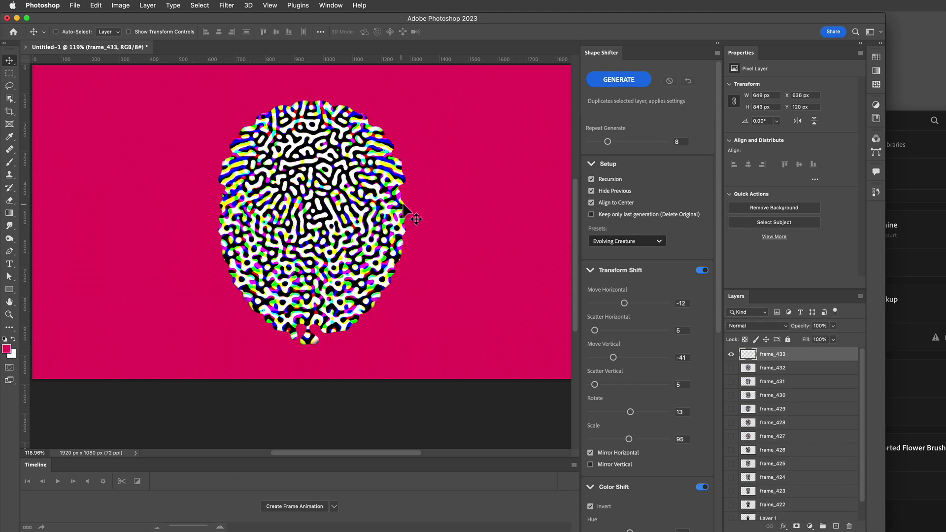
# Step: Brush a thick horizontal black stroke from the creature's middle past its right edge on the topmost frame, and generate another batch of 8
pyautogui.press('b')
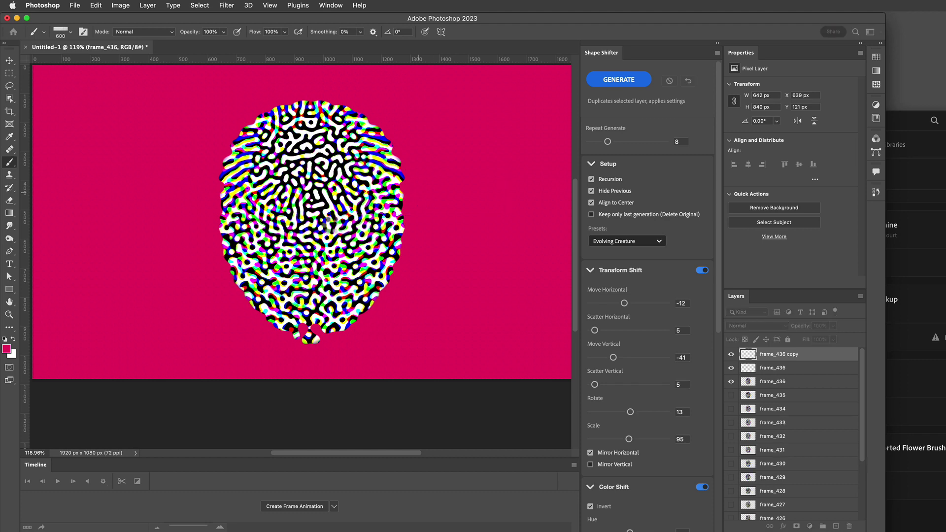
pyautogui.press('d')
pyautogui.moveTo(374, 207); pyautogui.dragTo(416, 207)
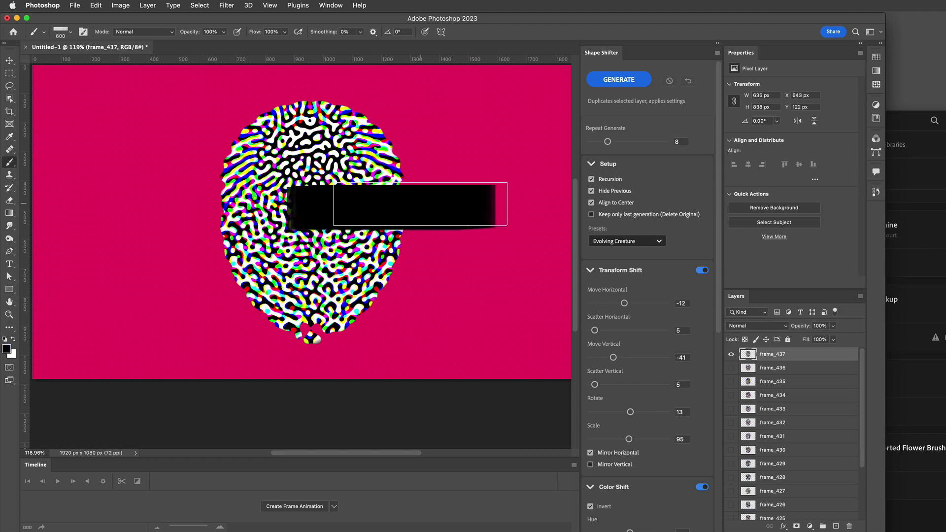
pyautogui.click(607, 79)
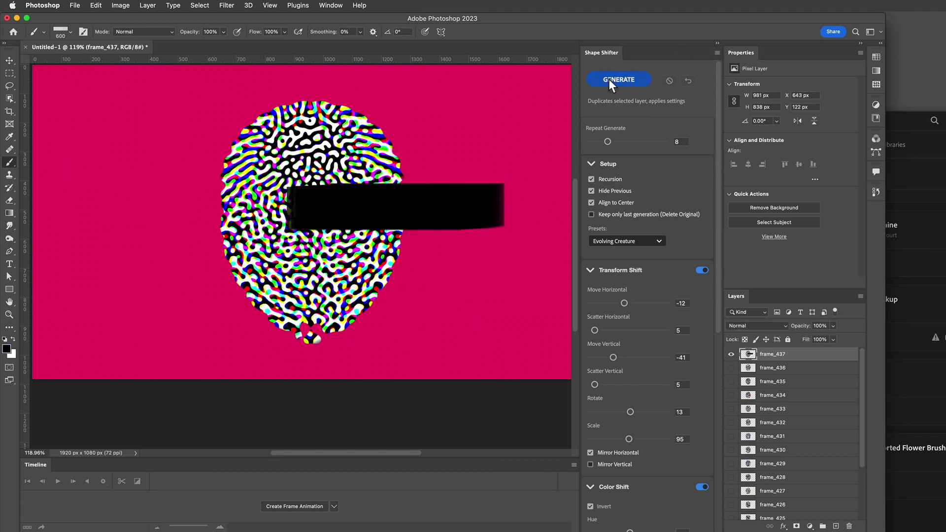